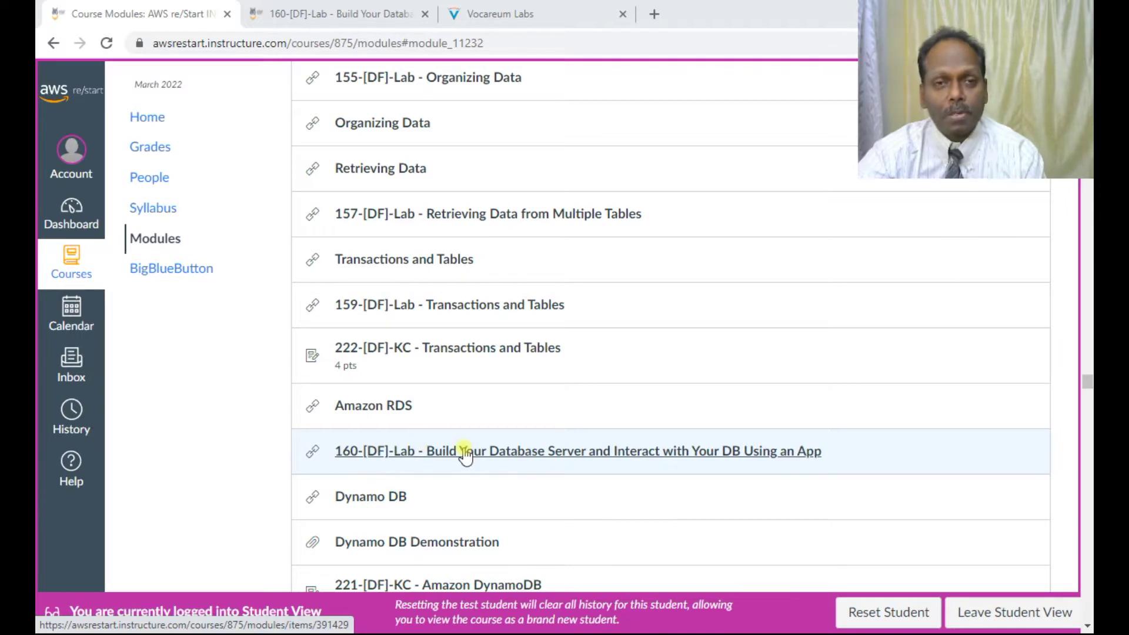
Step: Find the 160-[DF]-Lab Build Your Database Server module and open its tab
{"action": "scroll", "coordinate": [493, 459], "scroll_direction": "down", "scroll_amount": 3}
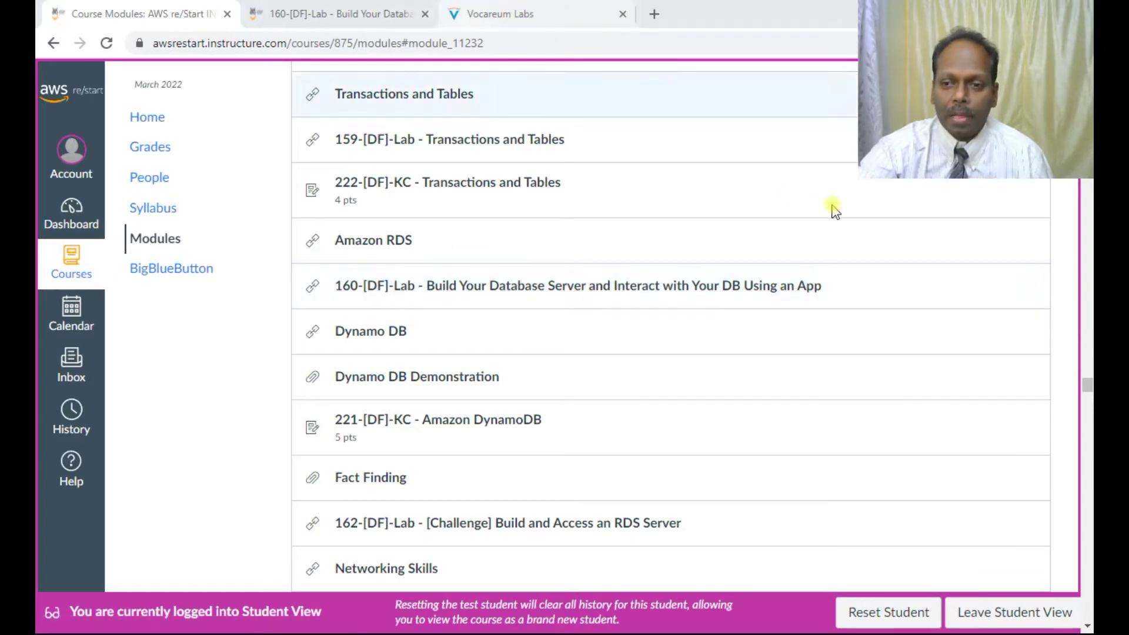
{"action": "left_click", "coordinate": [310, 13]}
Step: Start the Build Your DB Server lab from the Vocareum instructions
{"action": "left_click", "coordinate": [488, 13]}
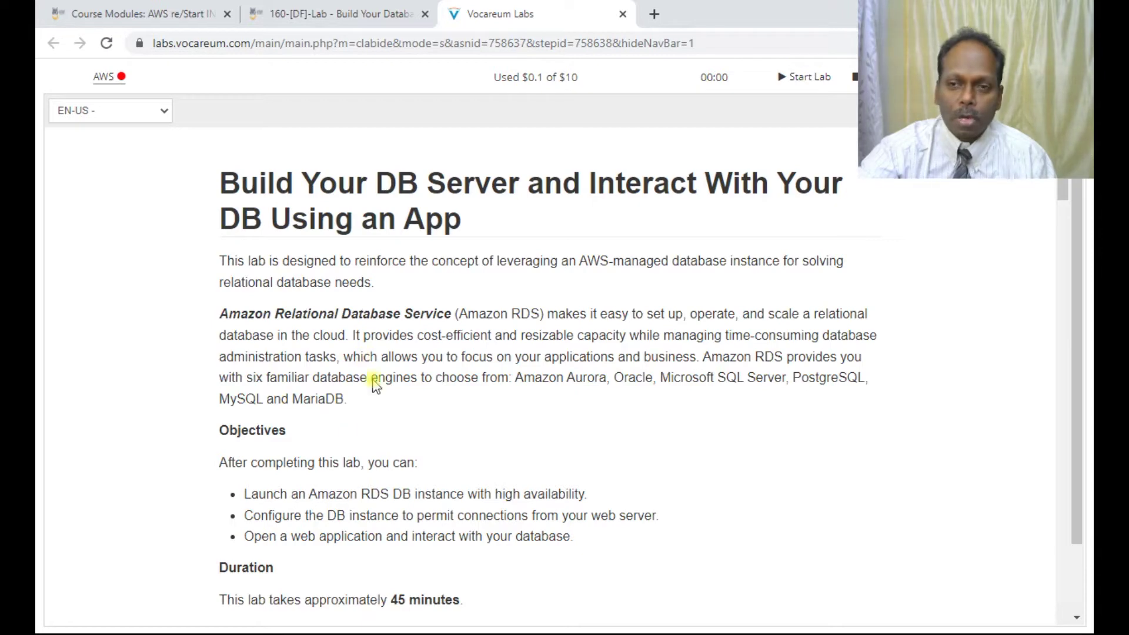
{"action": "left_click", "coordinate": [814, 83]}
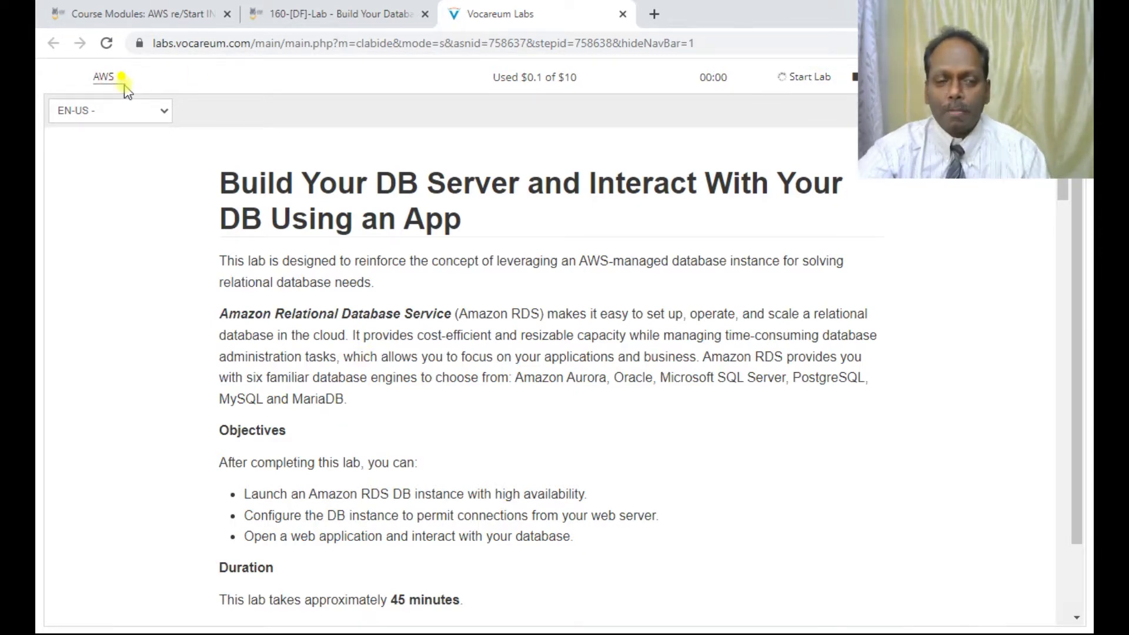
{"action": "scroll", "coordinate": [454, 390], "scroll_direction": "down", "scroll_amount": 3}
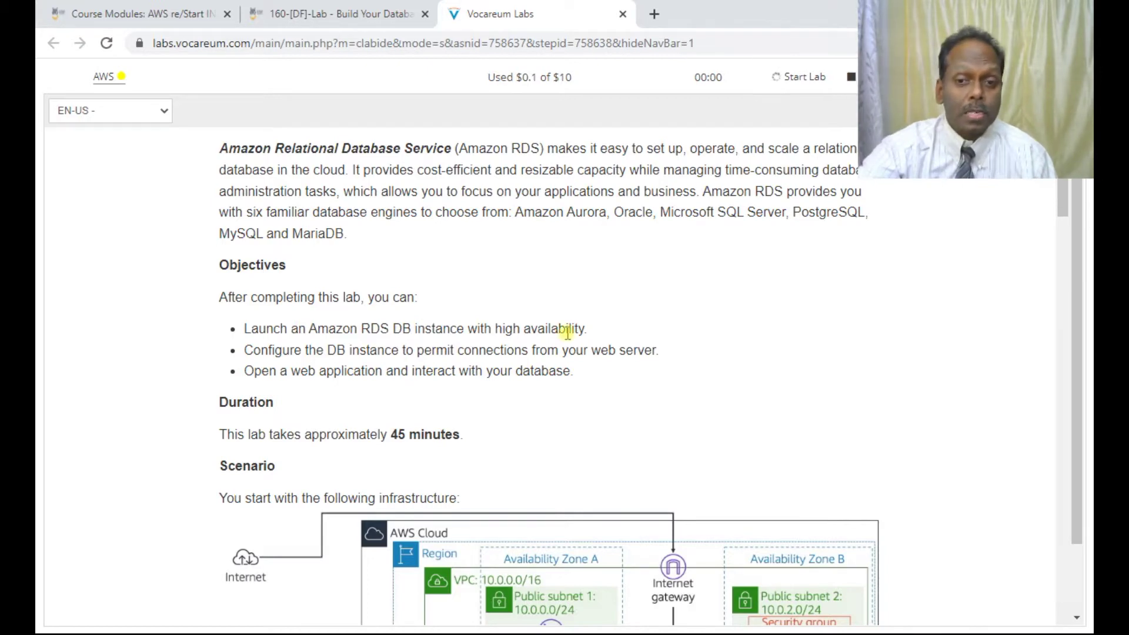
{"action": "scroll", "coordinate": [568, 331], "scroll_direction": "down", "scroll_amount": 1}
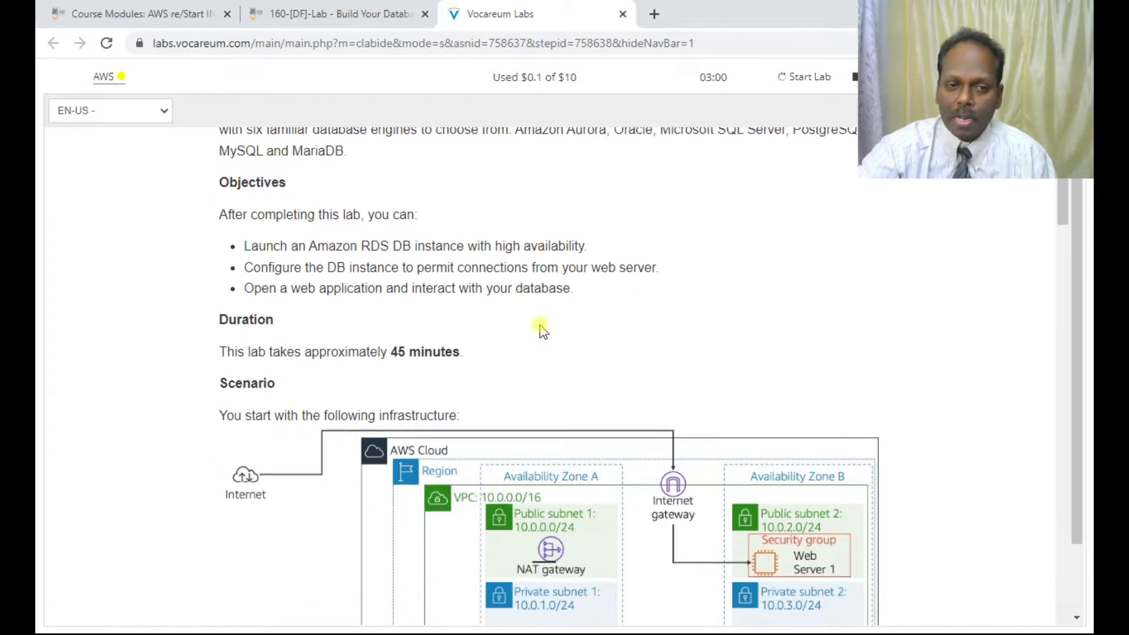
Step: Read the lab objectives on configuring the DB instance and opening a web application
{"action": "left_click_drag", "start_coordinate": [285, 267], "coordinate": [497, 285]}
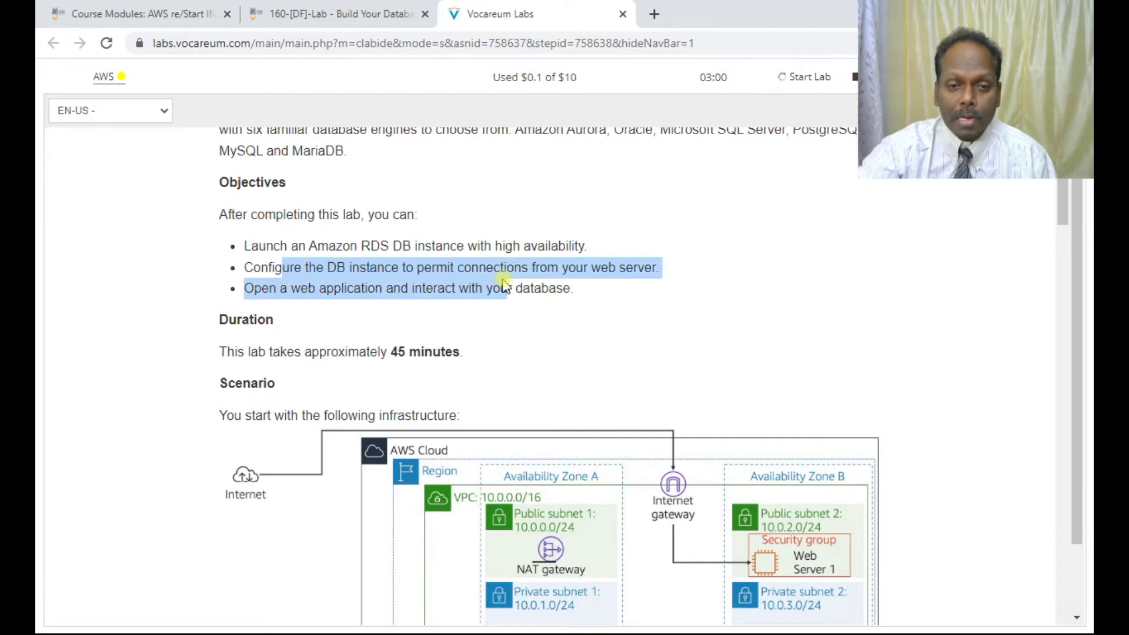
{"action": "left_click", "coordinate": [522, 261]}
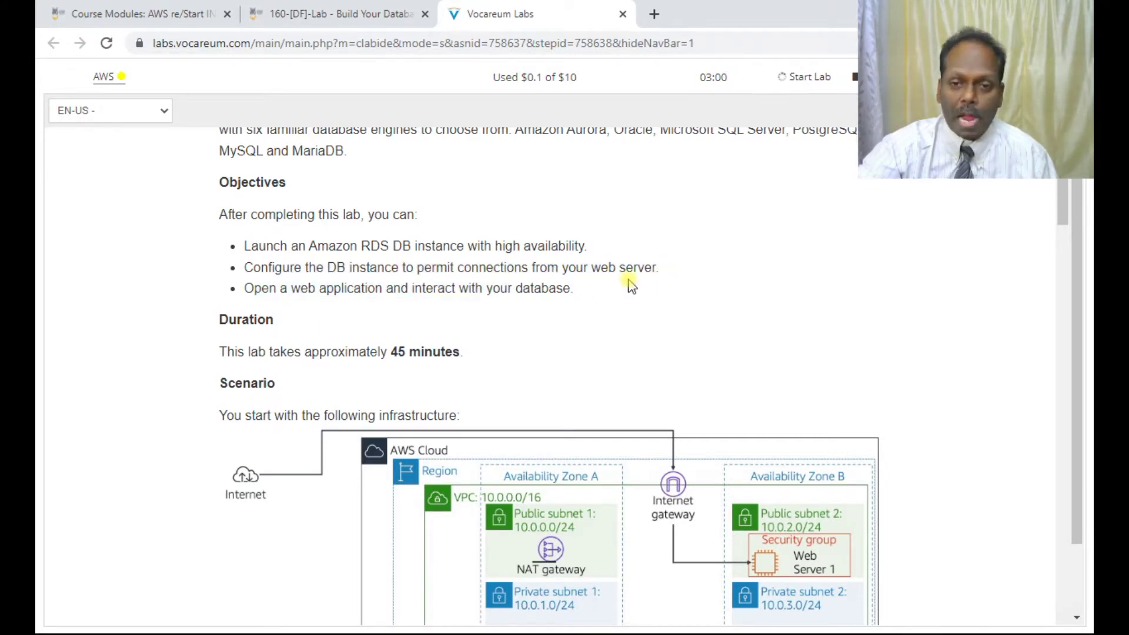
{"action": "left_click_drag", "start_coordinate": [260, 288], "coordinate": [393, 288]}
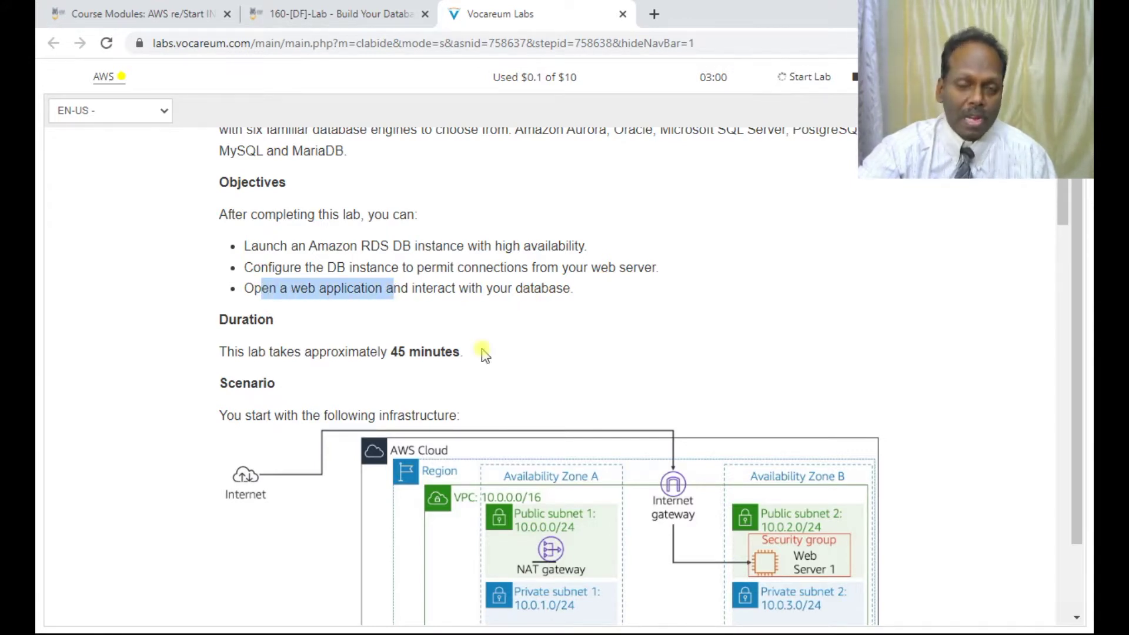
{"action": "scroll", "coordinate": [426, 324], "scroll_direction": "down", "scroll_amount": 1}
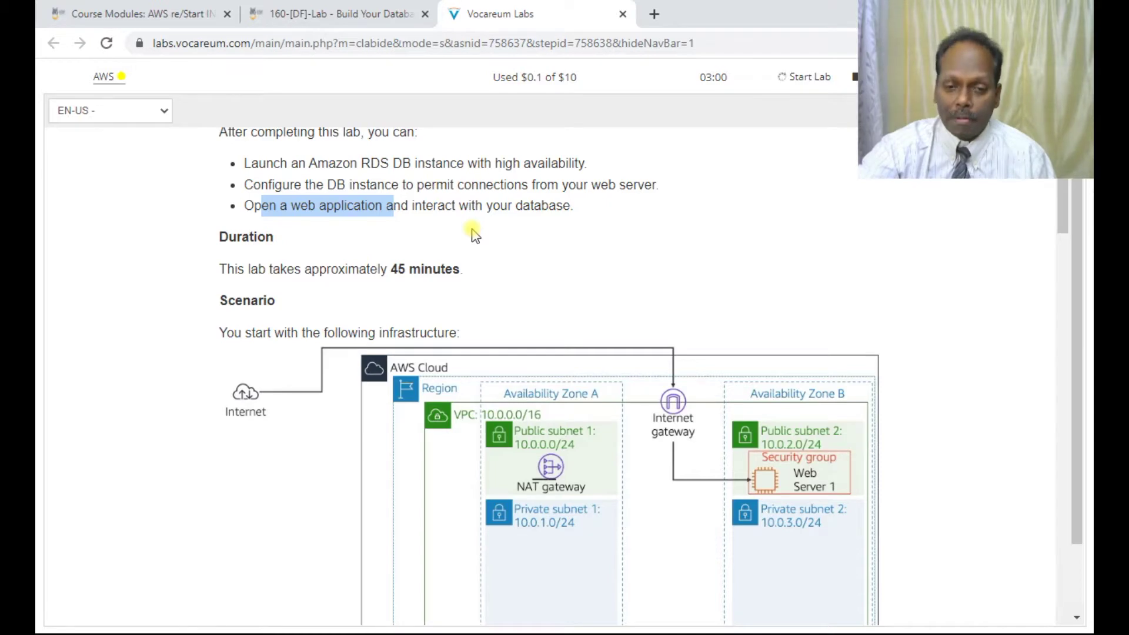
{"action": "scroll", "coordinate": [473, 234], "scroll_direction": "down", "scroll_amount": 1}
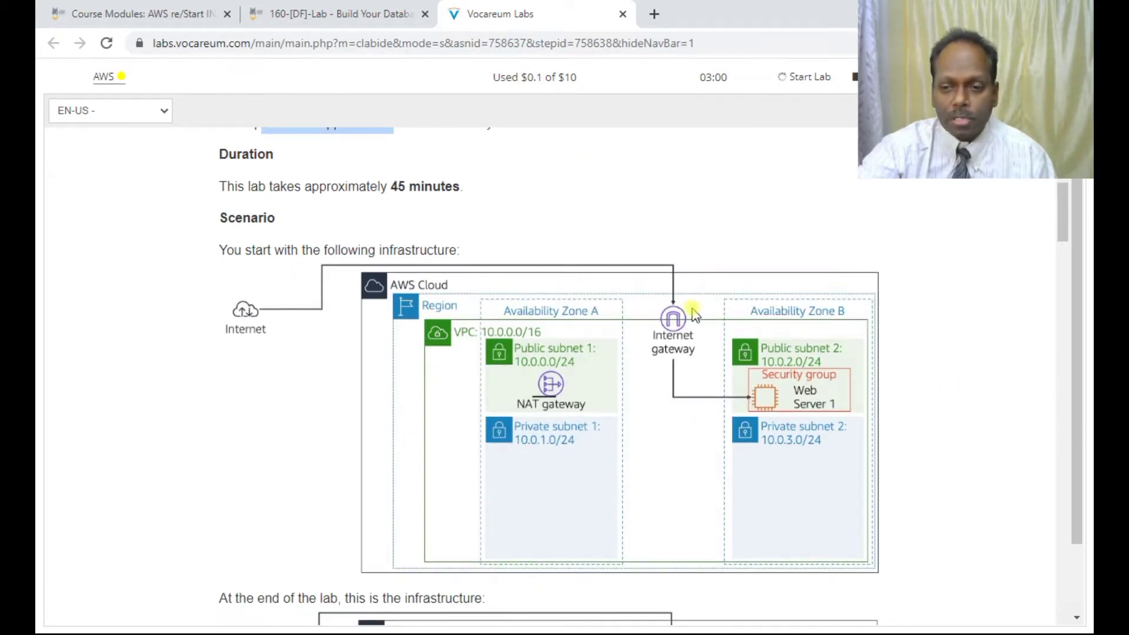
Step: Read the starting and end-of-lab diagrams down to the console access section
{"action": "scroll", "coordinate": [539, 353], "scroll_direction": "down", "scroll_amount": 1}
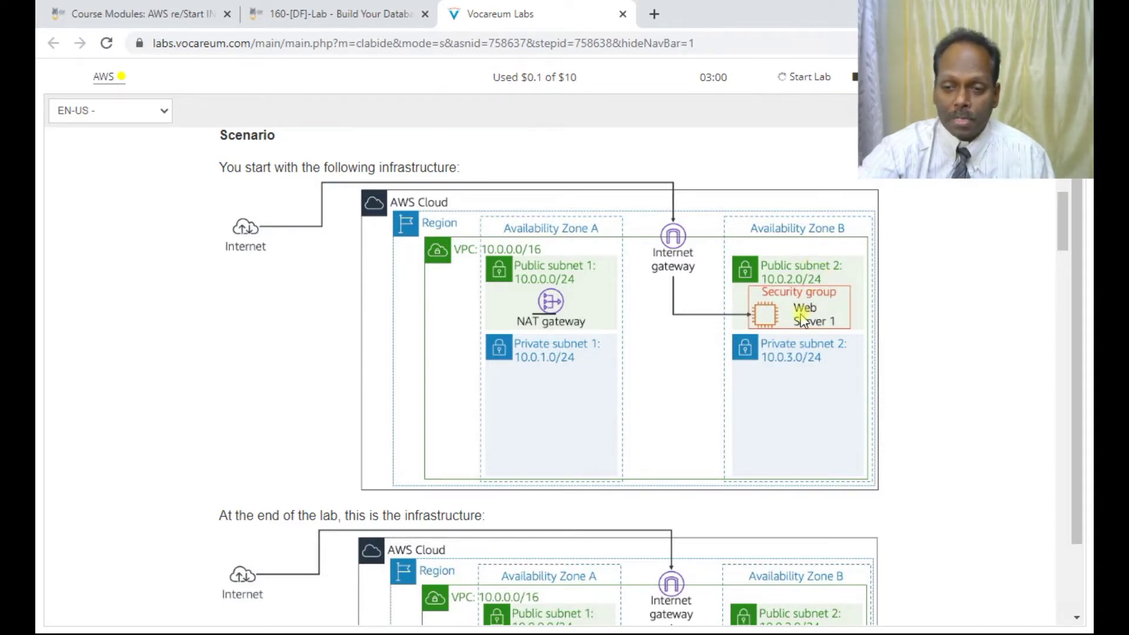
{"action": "scroll", "coordinate": [788, 361], "scroll_direction": "down", "scroll_amount": 1}
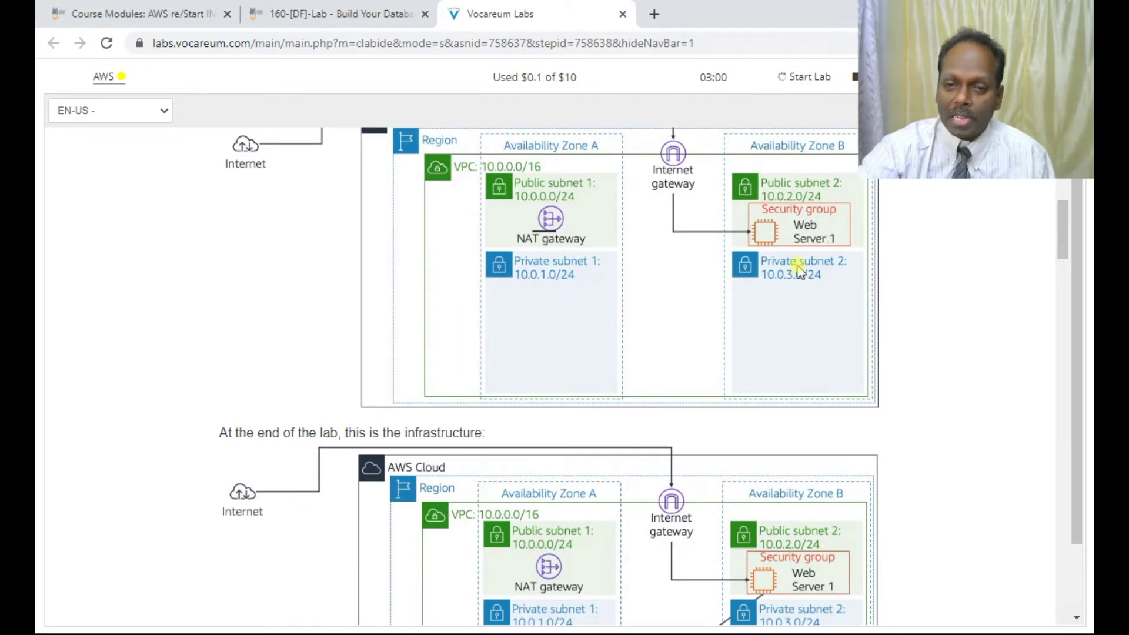
{"action": "scroll", "coordinate": [800, 272], "scroll_direction": "down", "scroll_amount": 2}
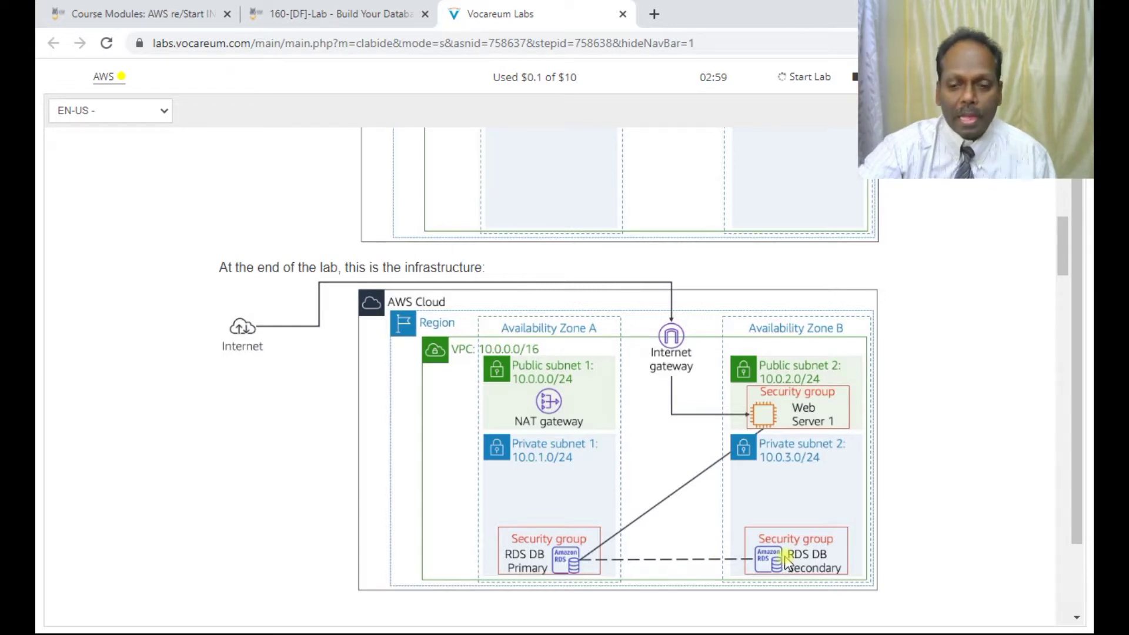
{"action": "scroll", "coordinate": [854, 474], "scroll_direction": "down", "scroll_amount": 5}
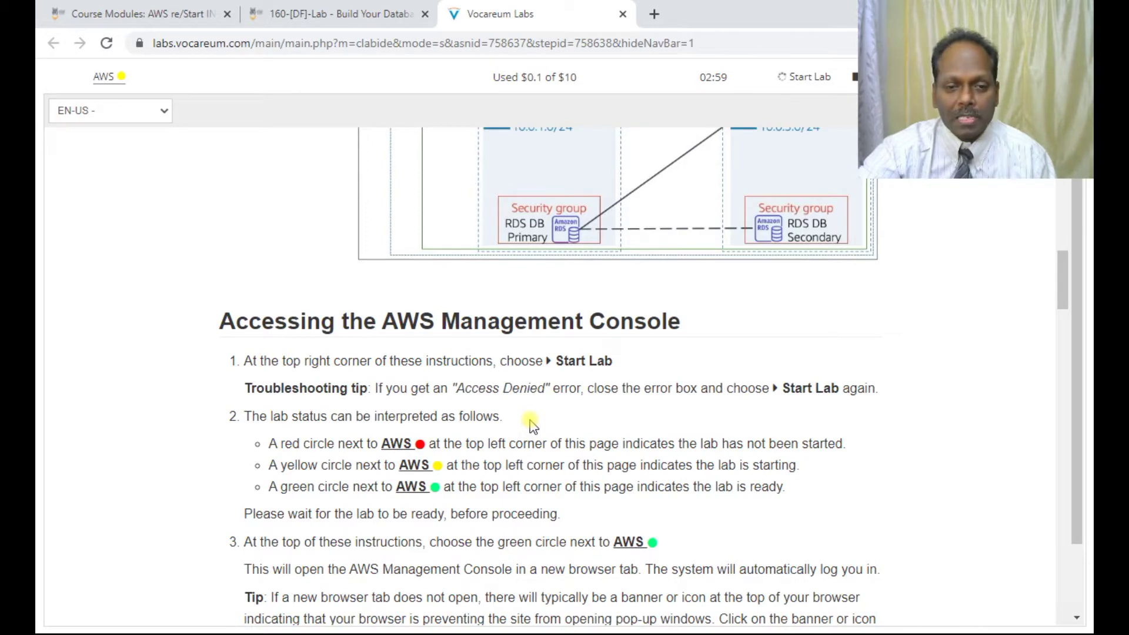
{"action": "scroll", "coordinate": [531, 422], "scroll_direction": "down", "scroll_amount": 3}
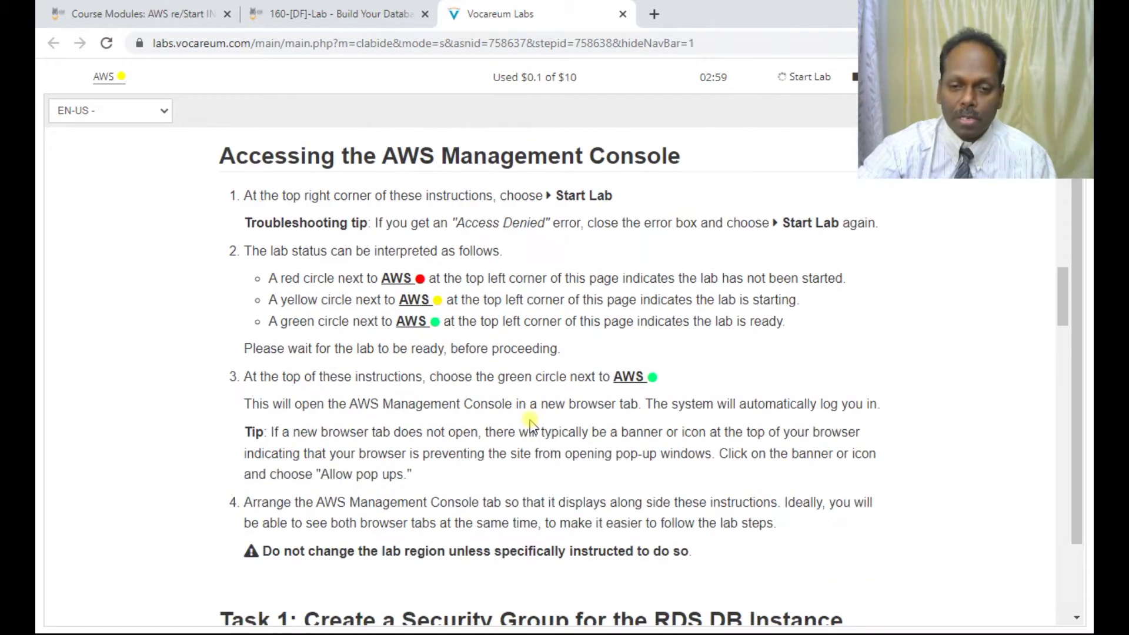
Step: Read past Tasks 1 and 2 to Task 3, creating the Multi-AZ MySQL instance lab-db
{"action": "scroll", "coordinate": [531, 422], "scroll_direction": "down", "scroll_amount": 5}
{"action": "scroll", "coordinate": [531, 422], "scroll_direction": "down", "scroll_amount": 1}
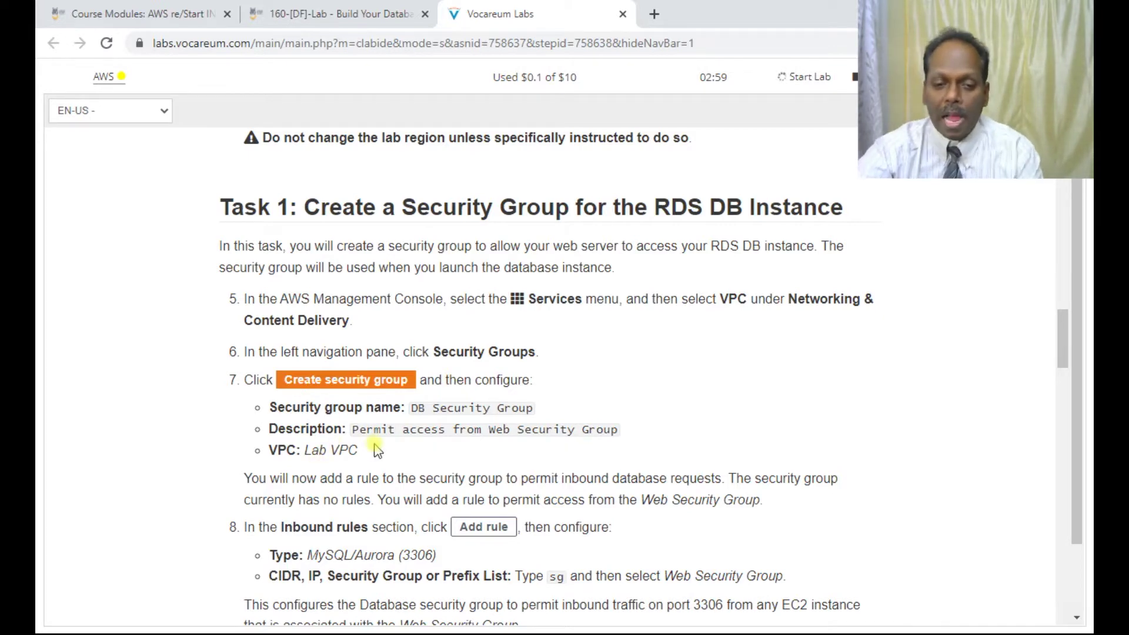
{"action": "scroll", "coordinate": [377, 450], "scroll_direction": "down", "scroll_amount": 1}
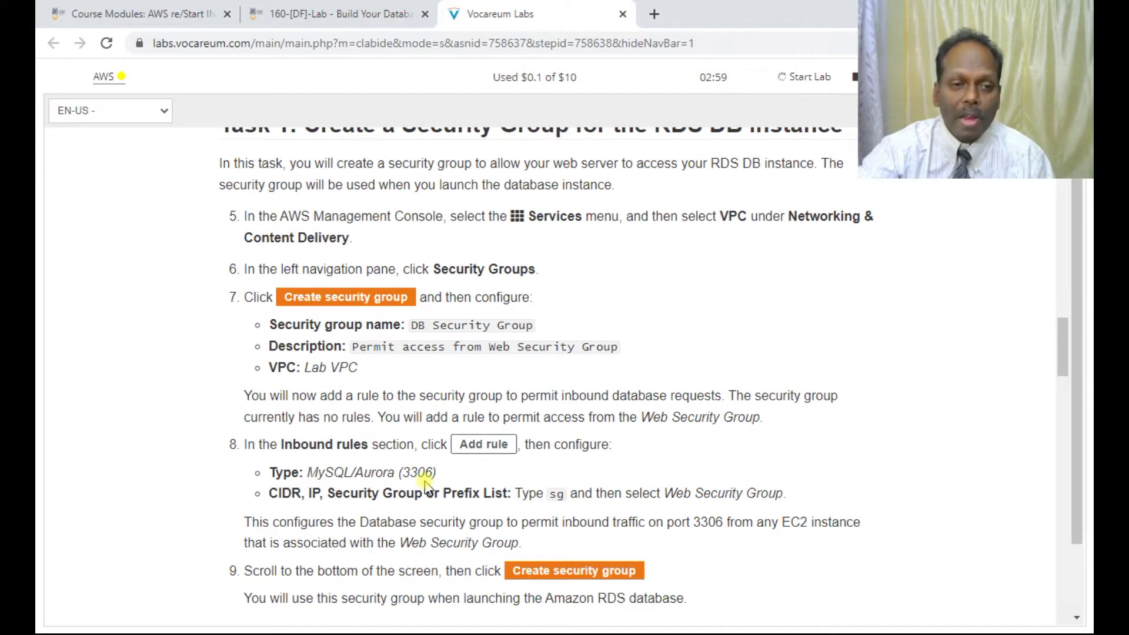
{"action": "scroll", "coordinate": [413, 472], "scroll_direction": "down", "scroll_amount": 5}
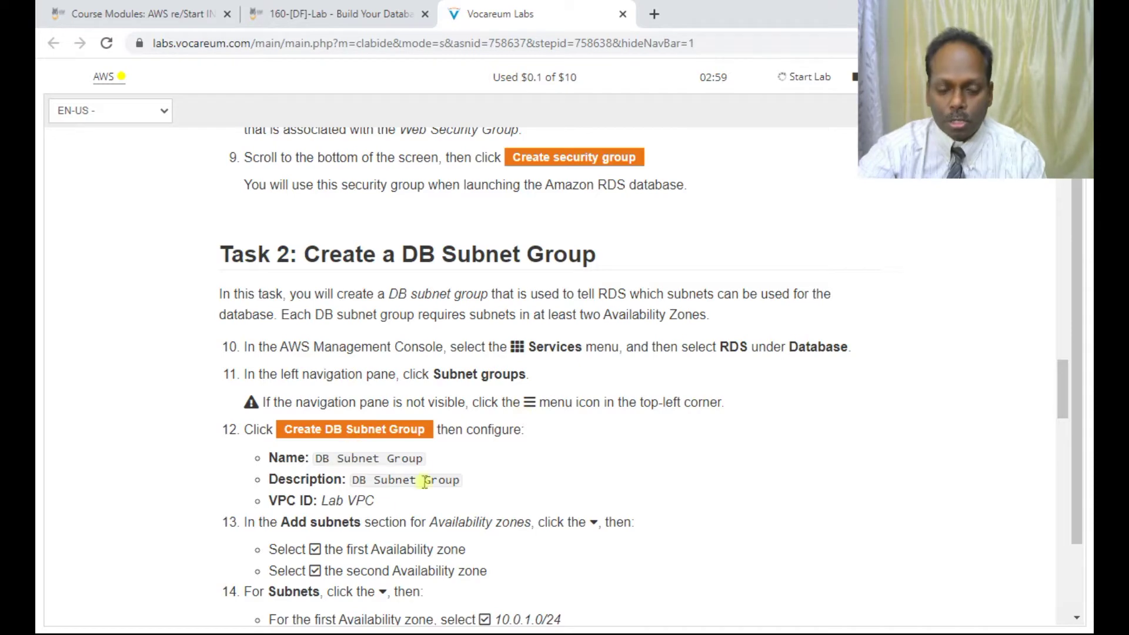
{"action": "scroll", "coordinate": [441, 502], "scroll_direction": "down", "scroll_amount": 2}
{"action": "scroll", "coordinate": [509, 506], "scroll_direction": "down", "scroll_amount": 5}
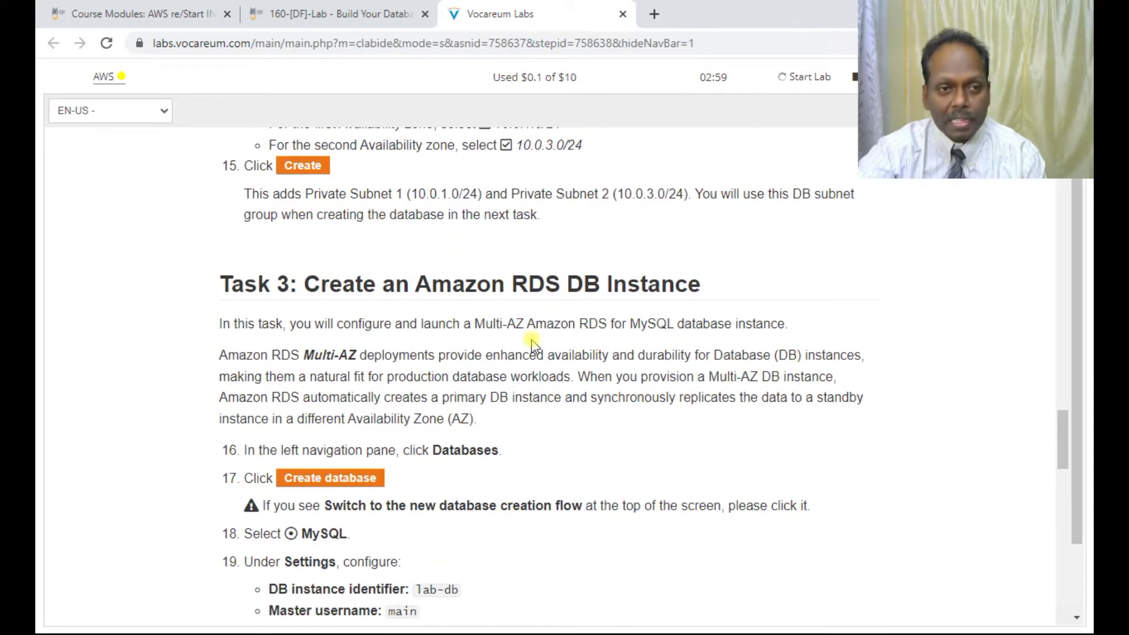
Step: Read the Task 3 settings, highlighting MySQL, db.t3.micro and the example endpoint address
{"action": "scroll", "coordinate": [544, 504], "scroll_direction": "down", "scroll_amount": 3}
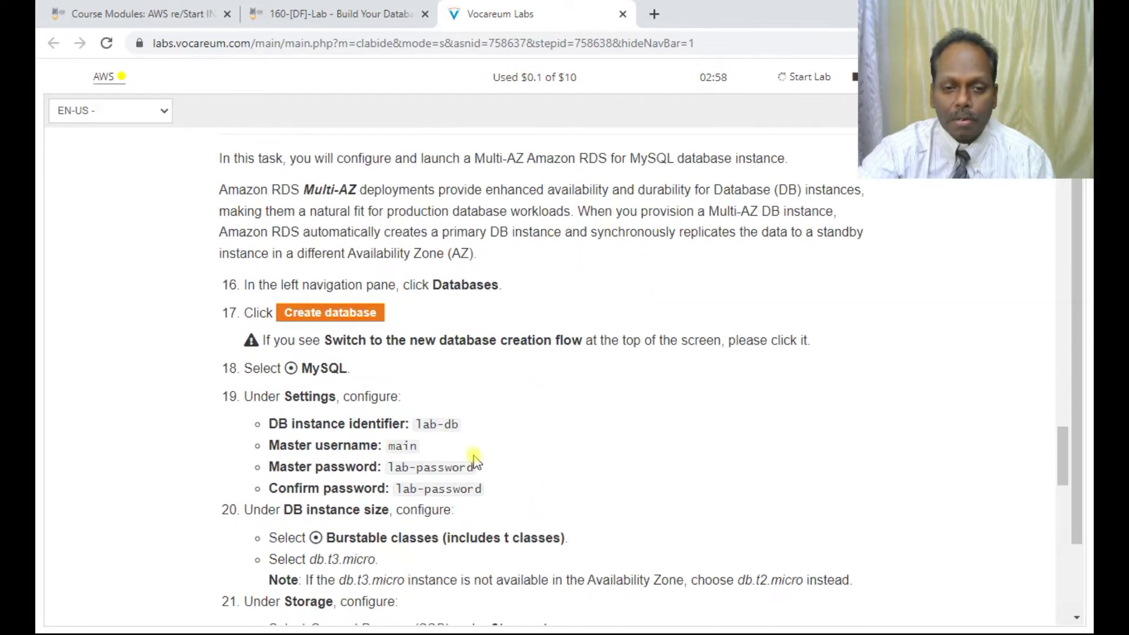
{"action": "left_click_drag", "start_coordinate": [321, 368], "coordinate": [388, 379]}
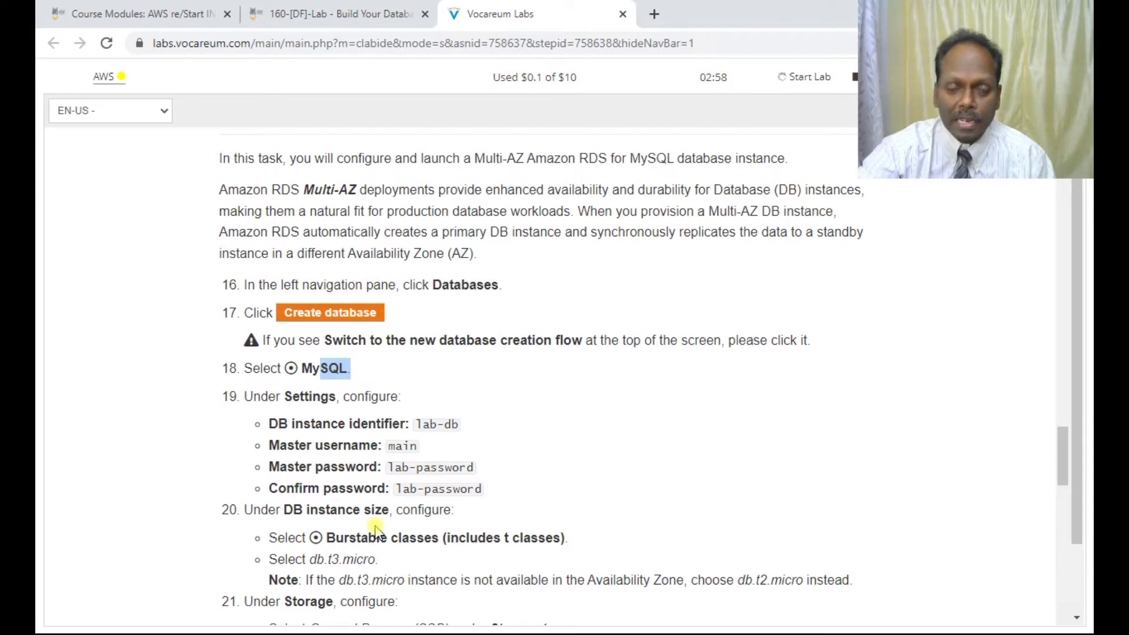
{"action": "scroll", "coordinate": [413, 489], "scroll_direction": "down", "scroll_amount": 3}
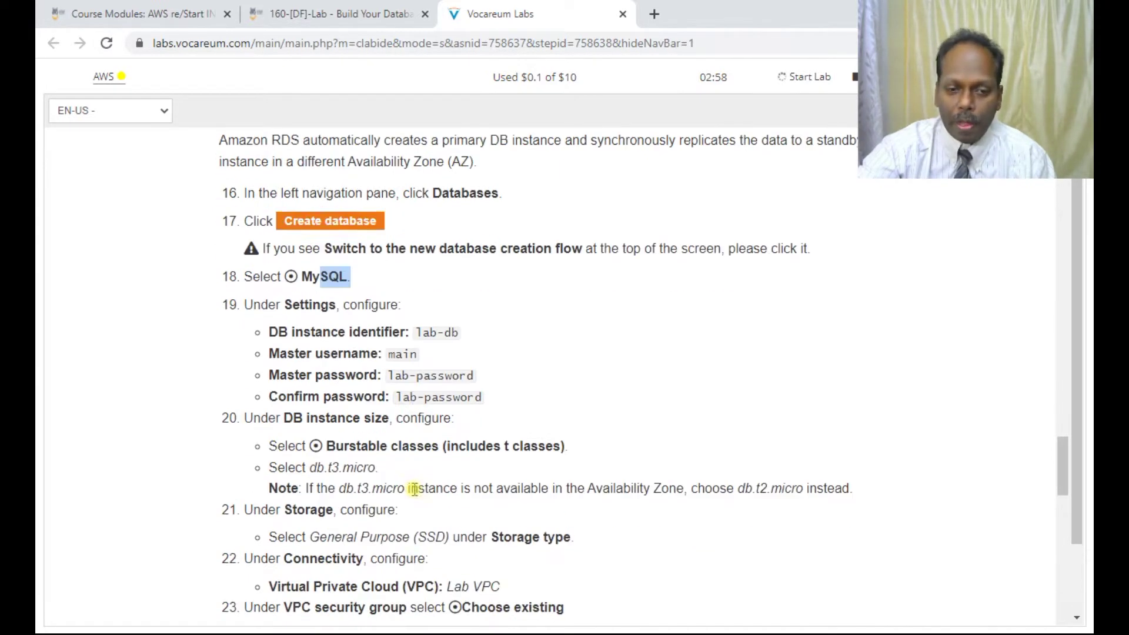
{"action": "left_click_drag", "start_coordinate": [311, 394], "coordinate": [392, 402]}
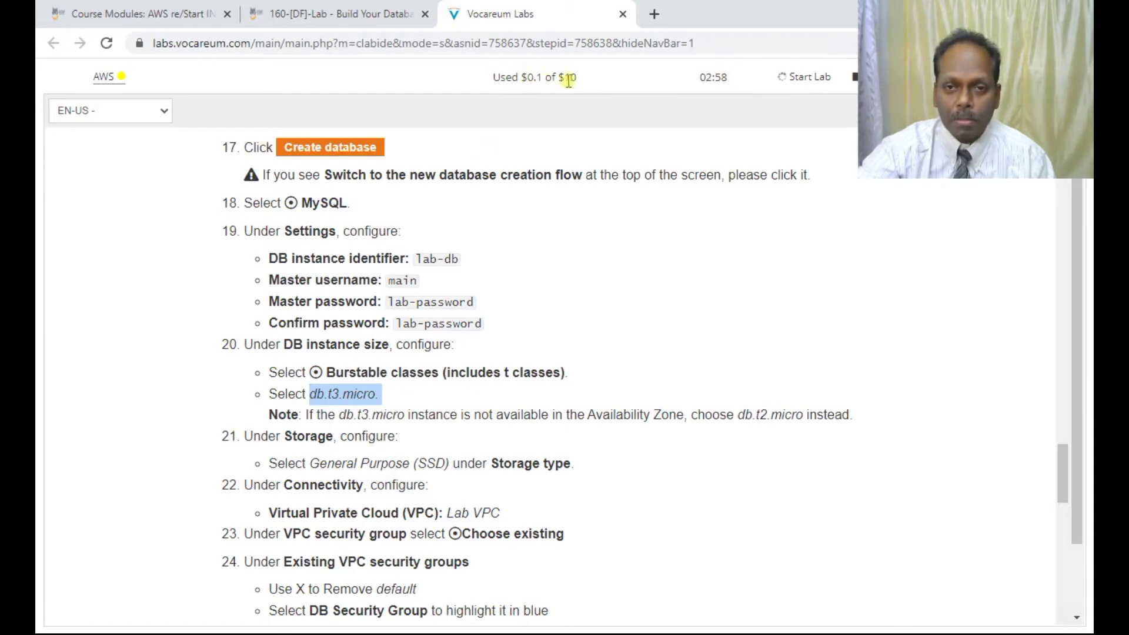
{"action": "scroll", "coordinate": [541, 363], "scroll_direction": "down", "scroll_amount": 1}
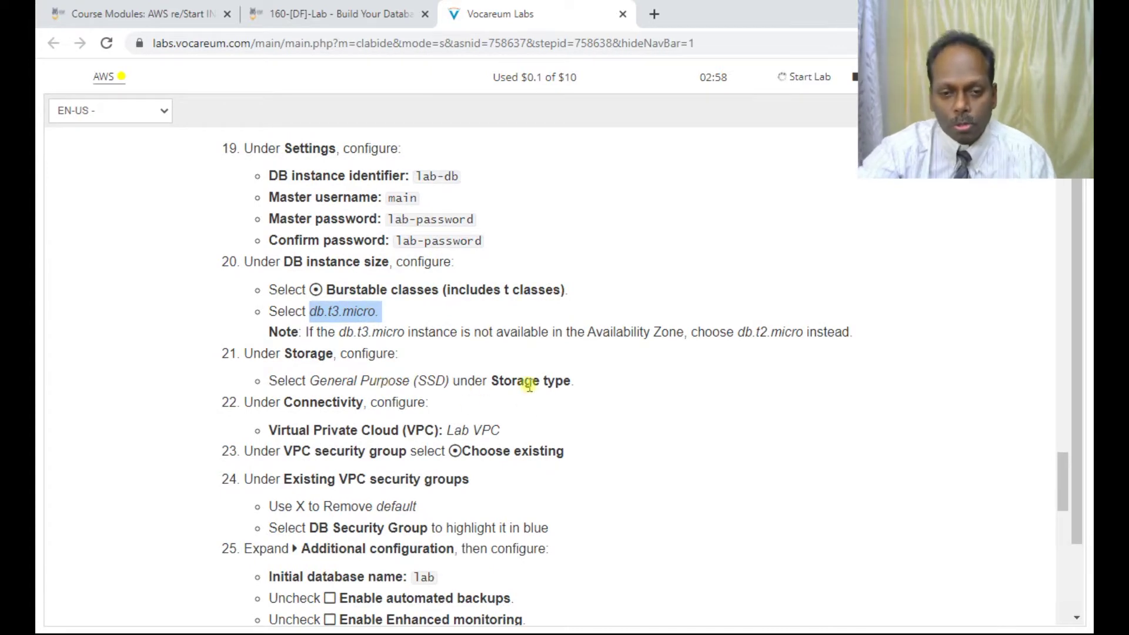
{"action": "scroll", "coordinate": [410, 428], "scroll_direction": "down", "scroll_amount": 2}
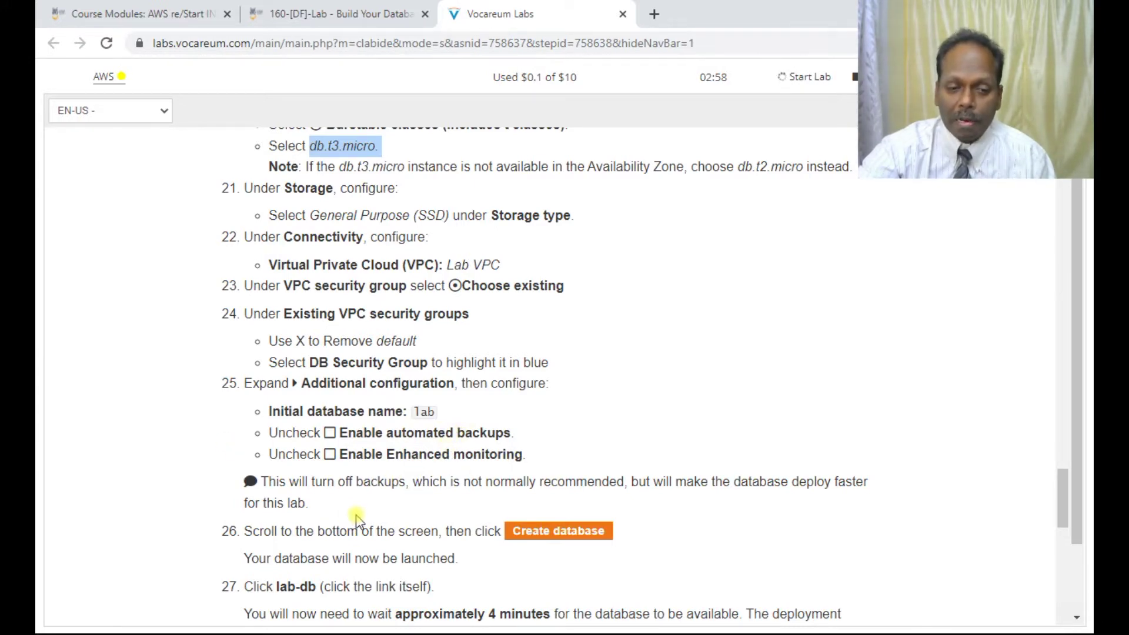
{"action": "scroll", "coordinate": [357, 519], "scroll_direction": "down", "scroll_amount": 1}
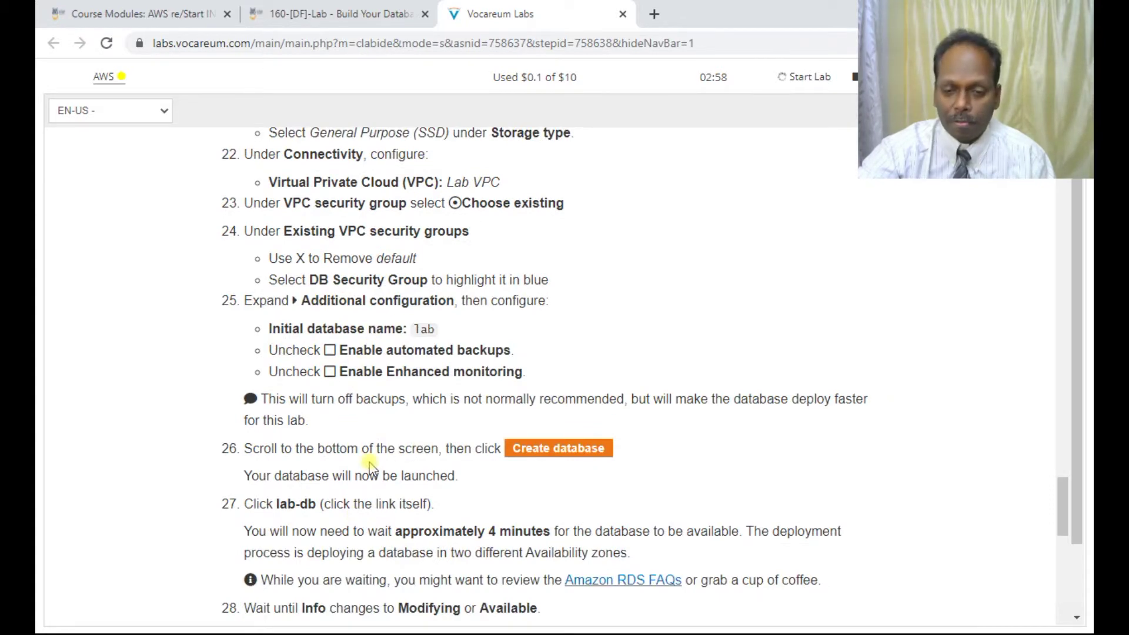
{"action": "scroll", "coordinate": [379, 467], "scroll_direction": "down", "scroll_amount": 2}
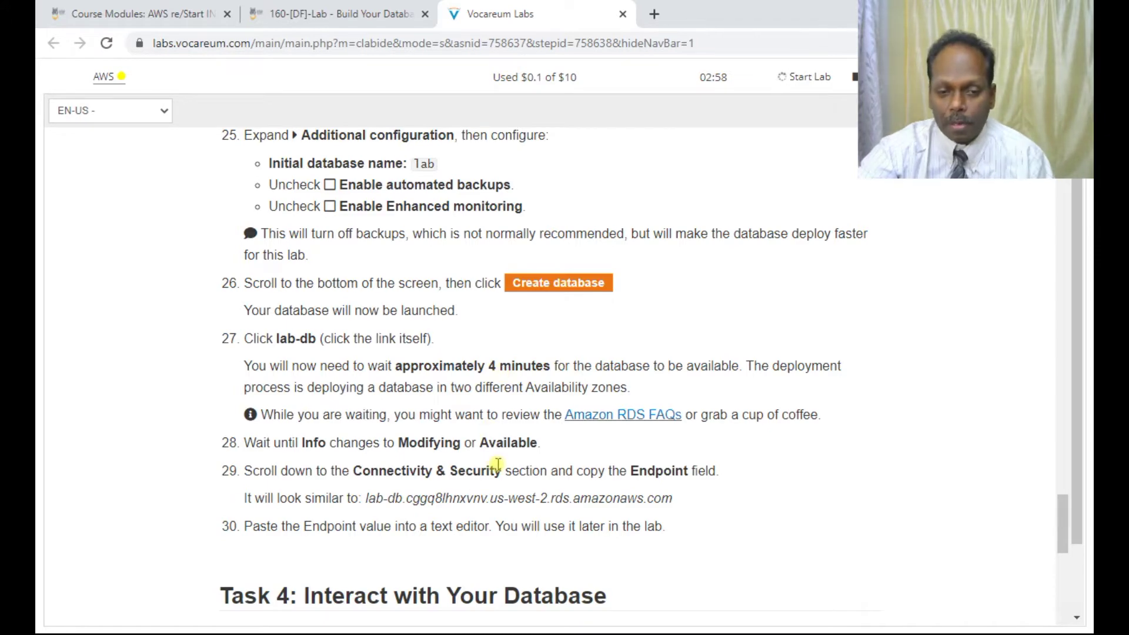
{"action": "left_click_drag", "start_coordinate": [584, 503], "coordinate": [688, 505]}
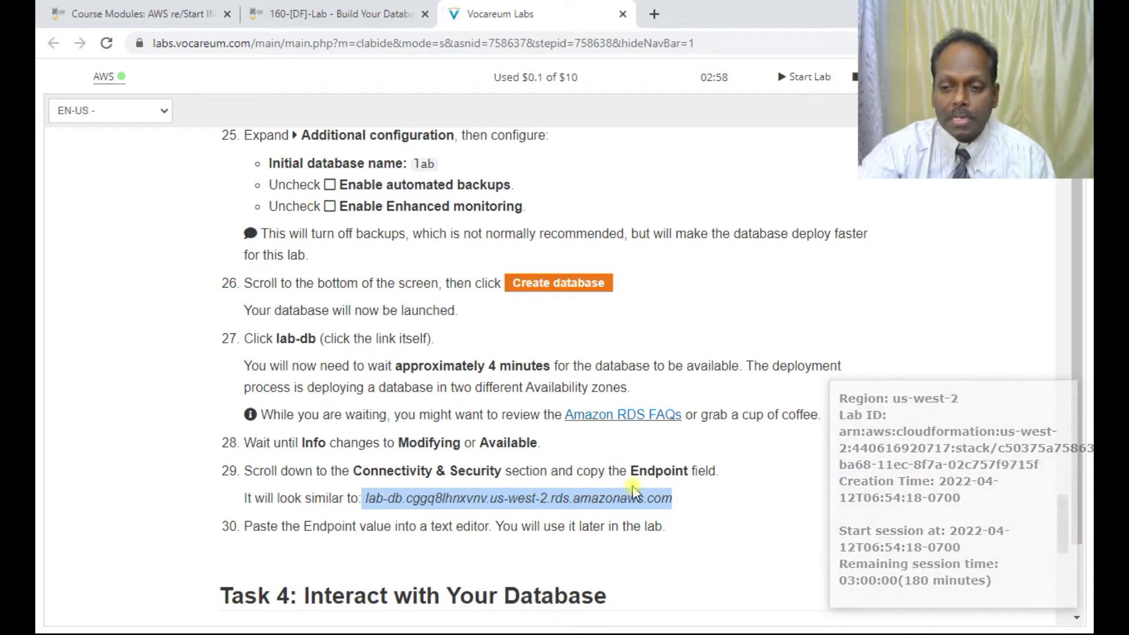
Step: Read on to Task 4's web application, then return to the lab title
{"action": "scroll", "coordinate": [633, 493], "scroll_direction": "down", "scroll_amount": 2}
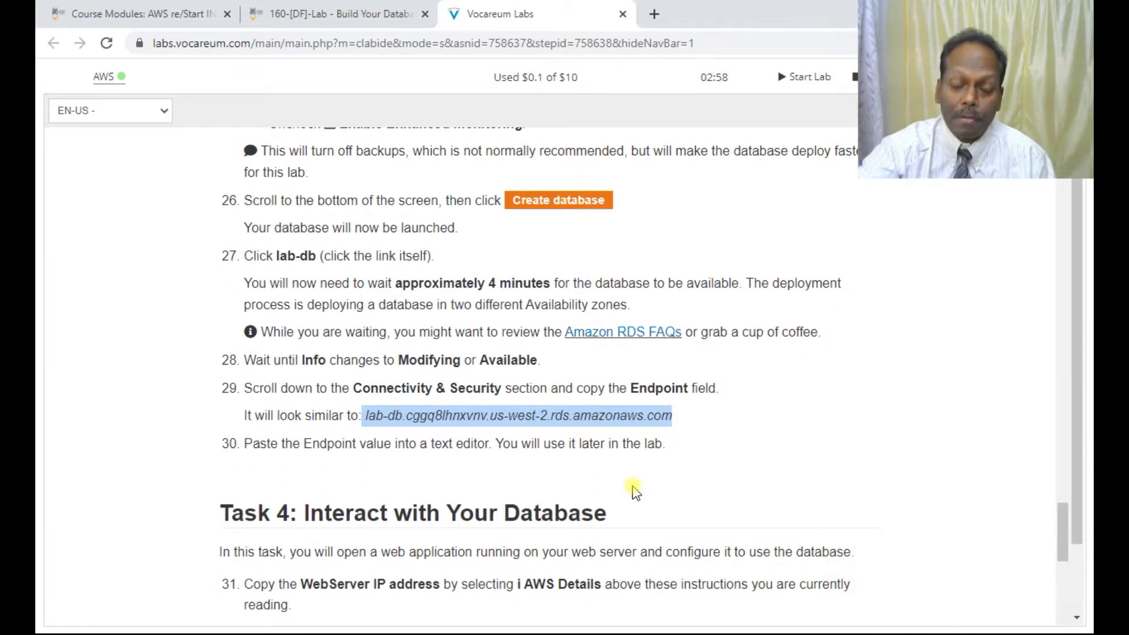
{"action": "scroll", "coordinate": [634, 493], "scroll_direction": "down", "scroll_amount": 2}
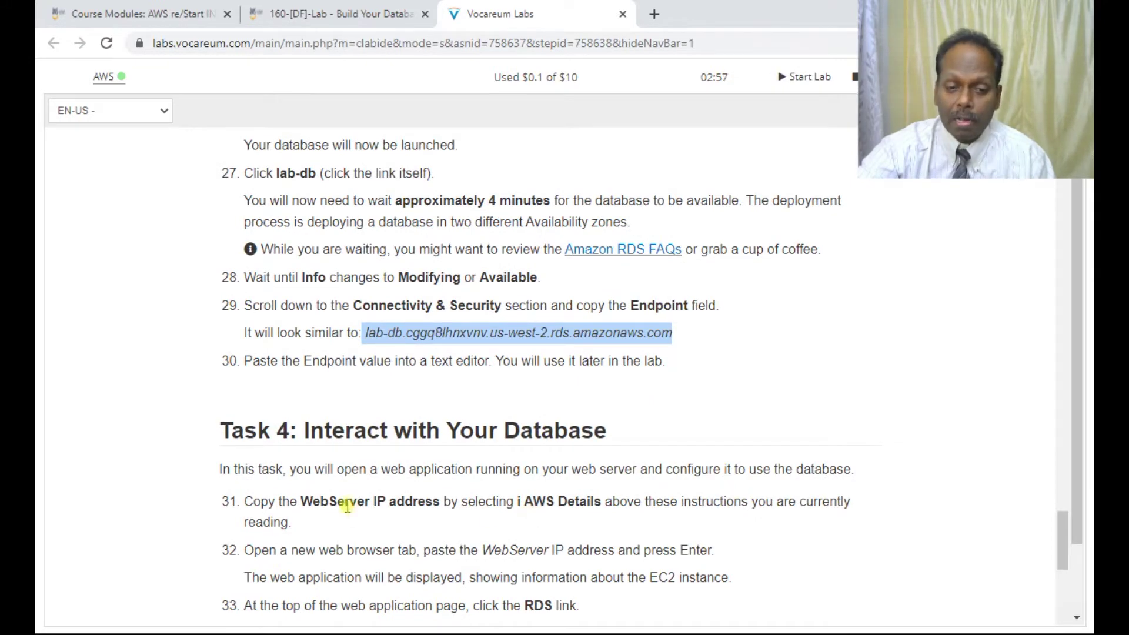
{"action": "scroll", "coordinate": [461, 539], "scroll_direction": "down", "scroll_amount": 2}
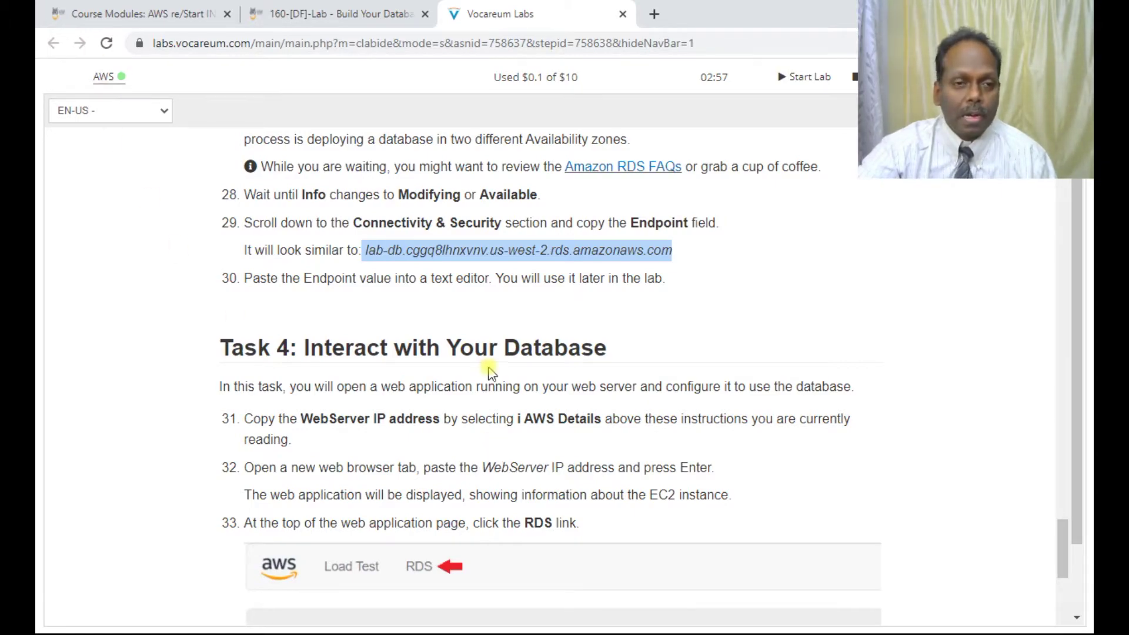
{"action": "scroll", "coordinate": [491, 359], "scroll_direction": "up", "scroll_amount": 5}
{"action": "scroll", "coordinate": [498, 383], "scroll_direction": "up", "scroll_amount": 15}
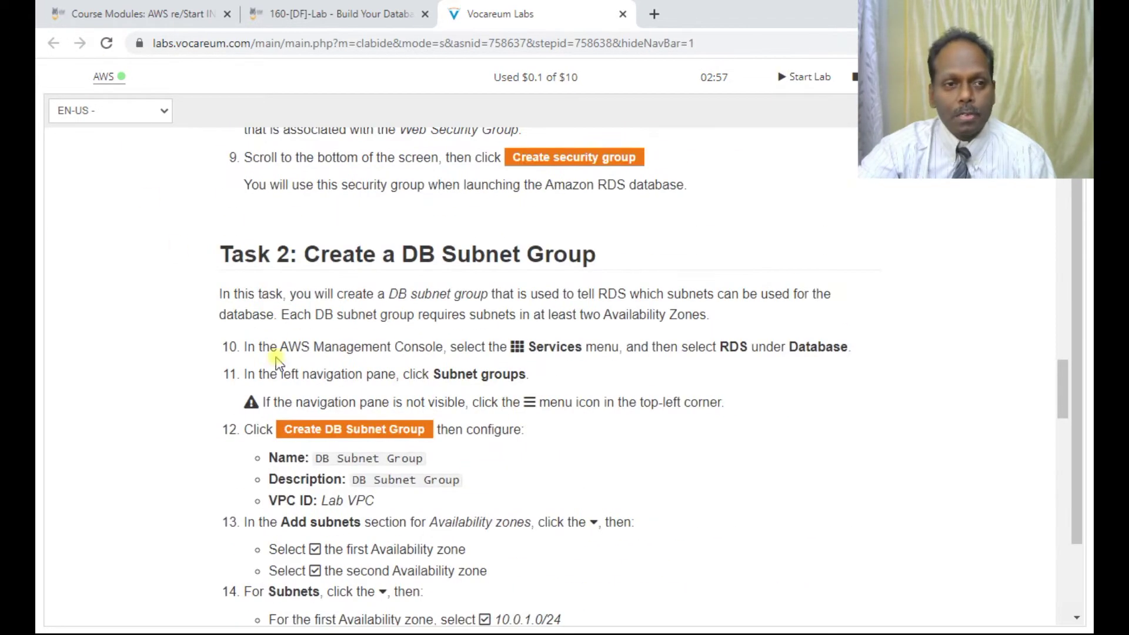
{"action": "left_click_drag", "start_coordinate": [1060, 379], "coordinate": [1063, 176]}
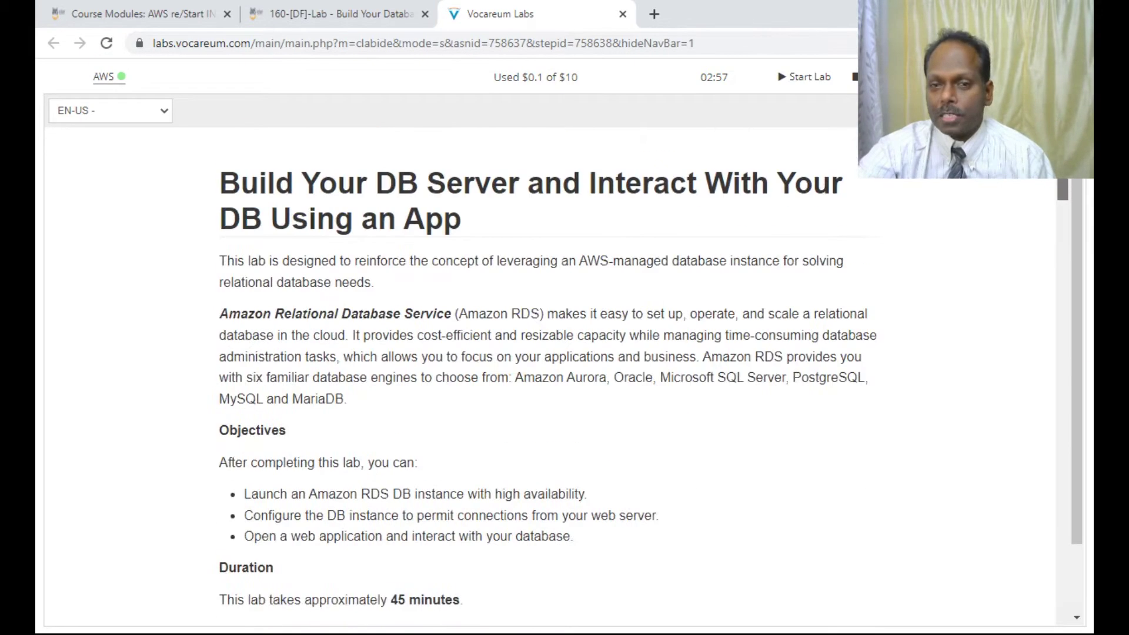
Step: Open the console, close the old lab tab, duplicate the console tab, and go to EC2 Instances
{"action": "left_click", "coordinate": [112, 82]}
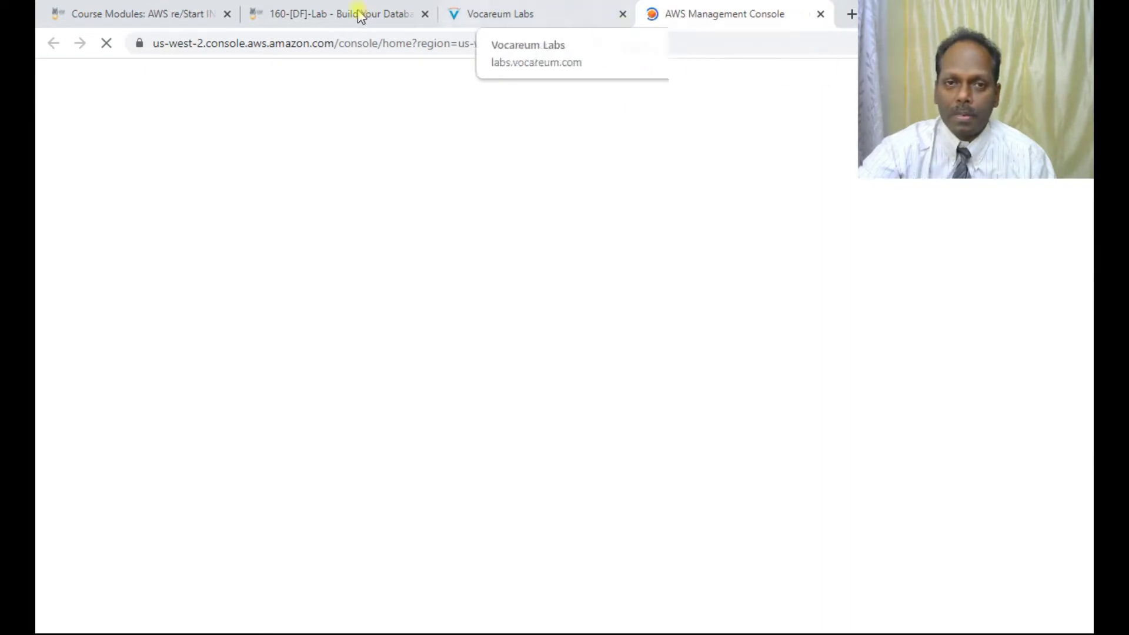
{"action": "left_click", "coordinate": [424, 13]}
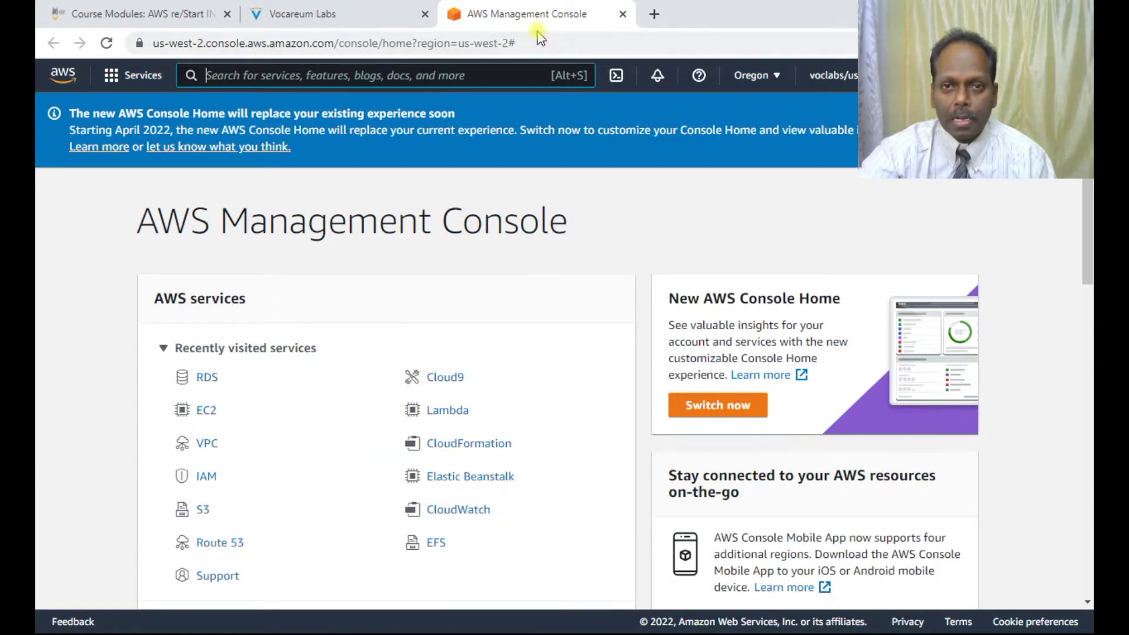
{"action": "right_click", "coordinate": [531, 11]}
{"action": "left_click", "coordinate": [572, 127]}
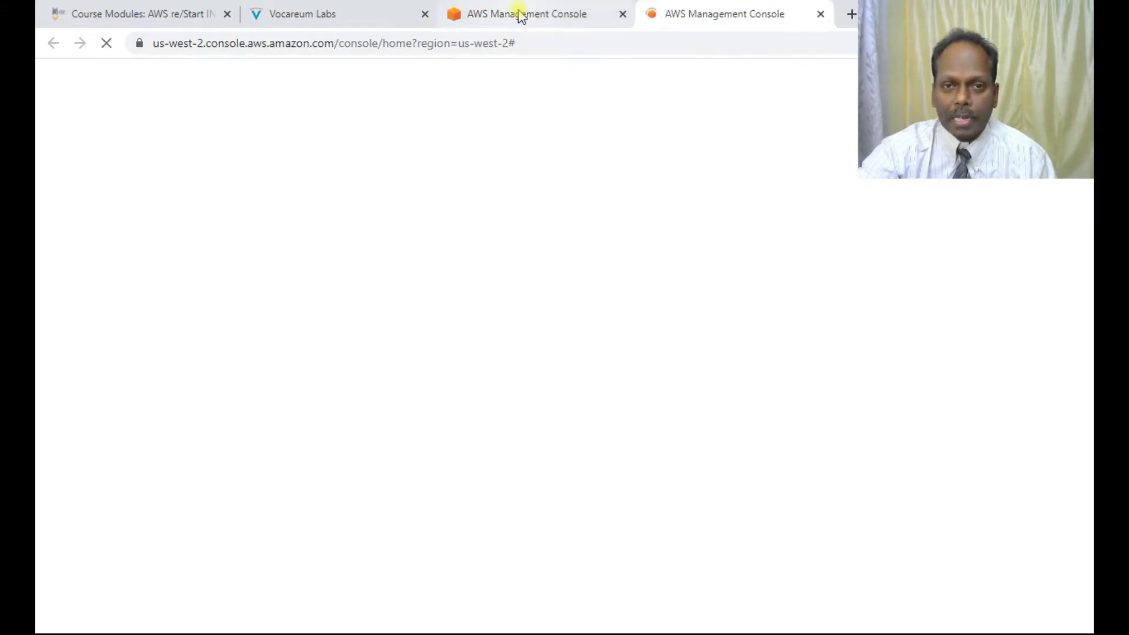
{"action": "left_click", "coordinate": [521, 15]}
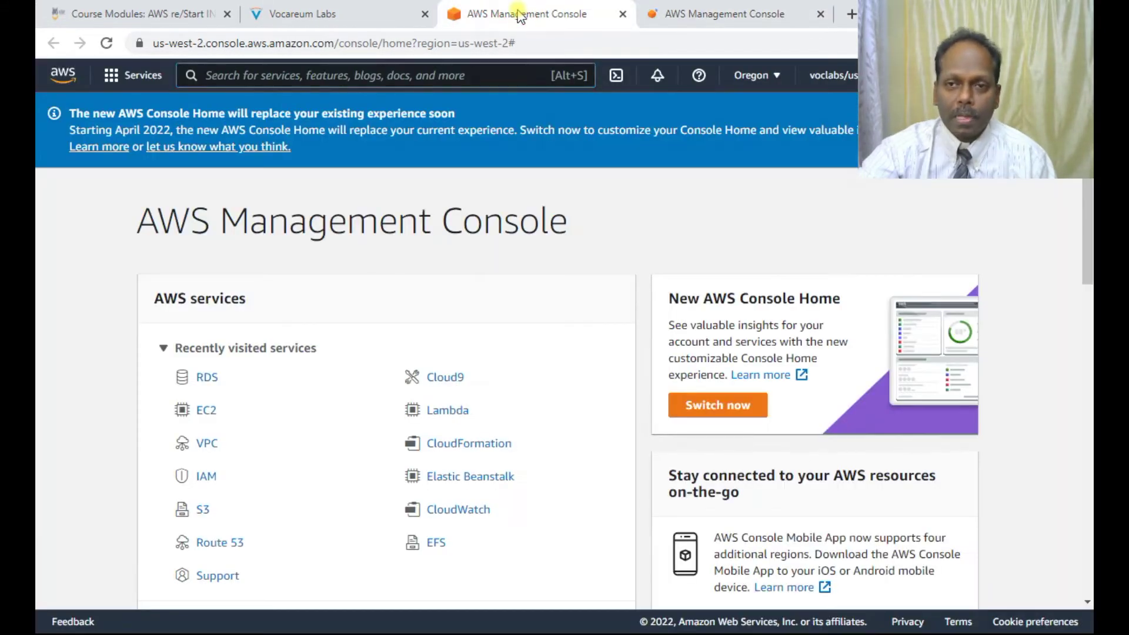
{"action": "left_click", "coordinate": [138, 83]}
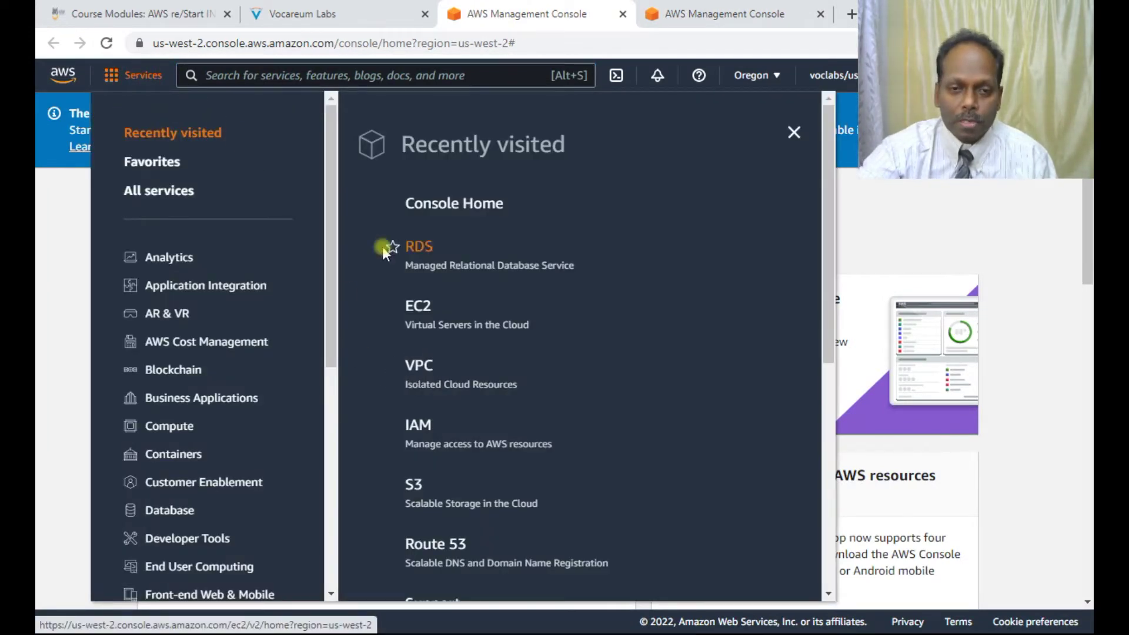
{"action": "left_click", "coordinate": [420, 305]}
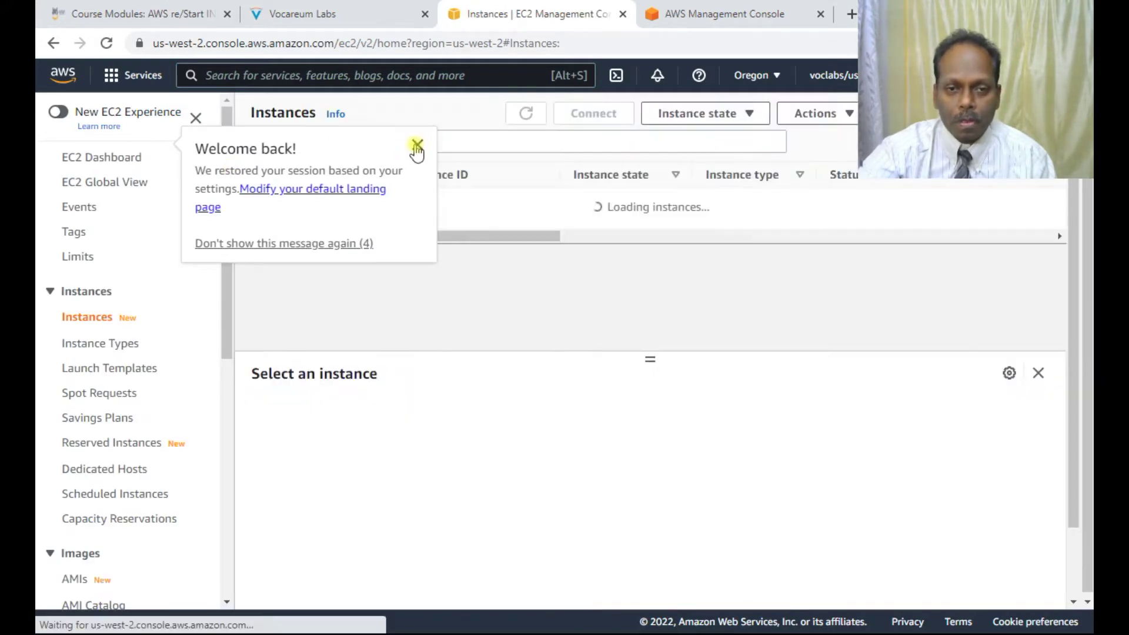
Step: Select Web Server 1 and check its details: t3.micro, running, public IPv4 54.212.121.233
{"action": "left_click", "coordinate": [417, 146]}
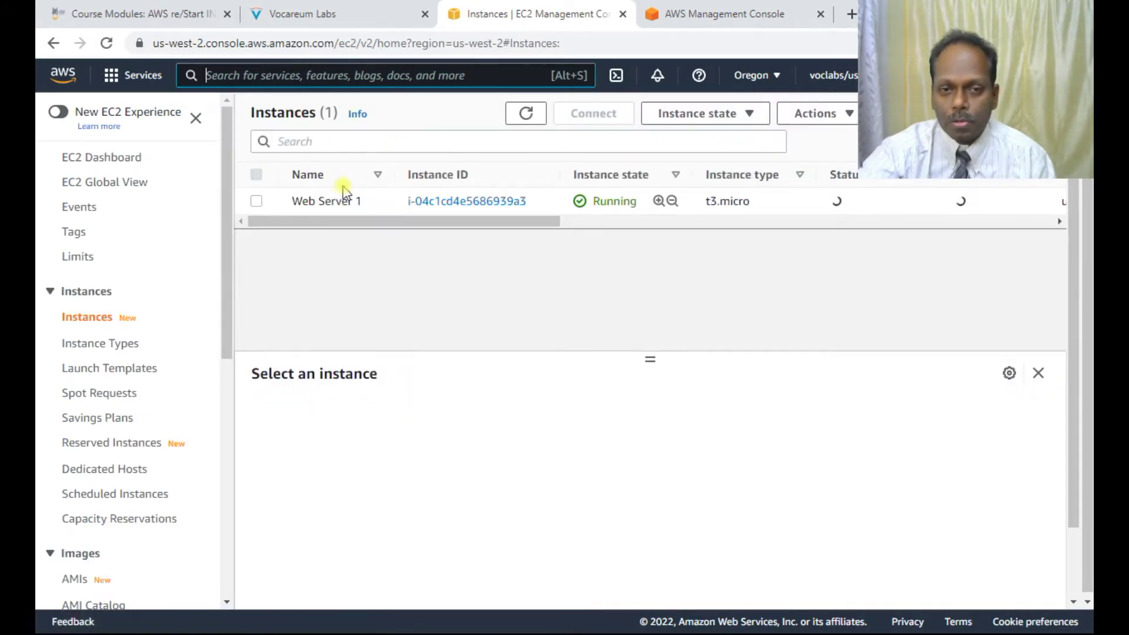
{"action": "left_click", "coordinate": [255, 202]}
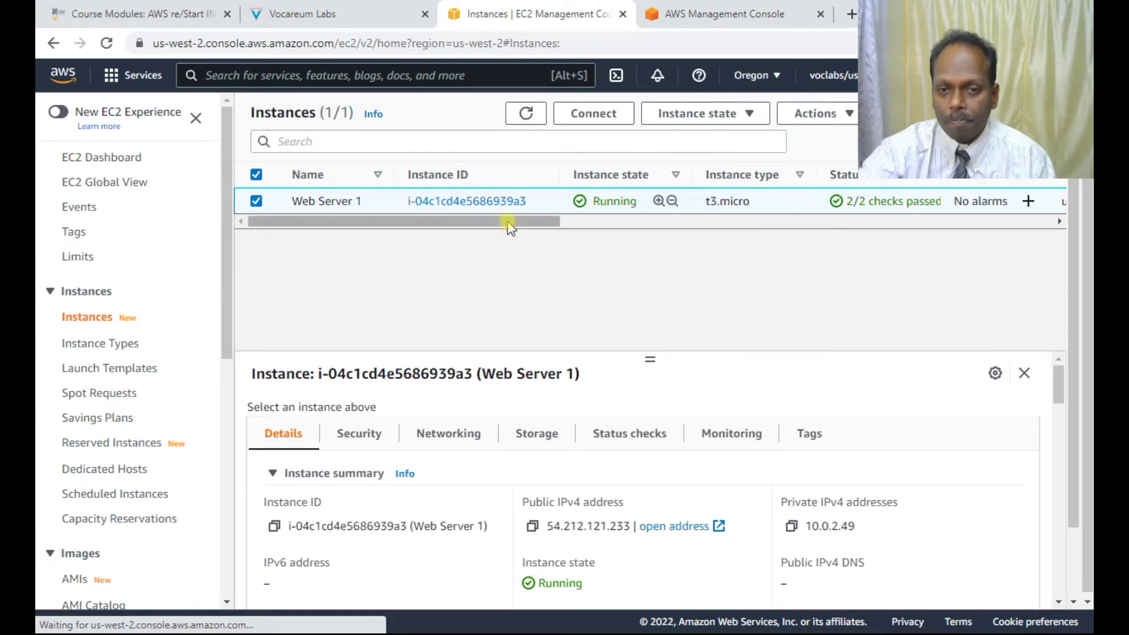
{"action": "scroll", "coordinate": [539, 218], "scroll_direction": "right", "scroll_amount": 5}
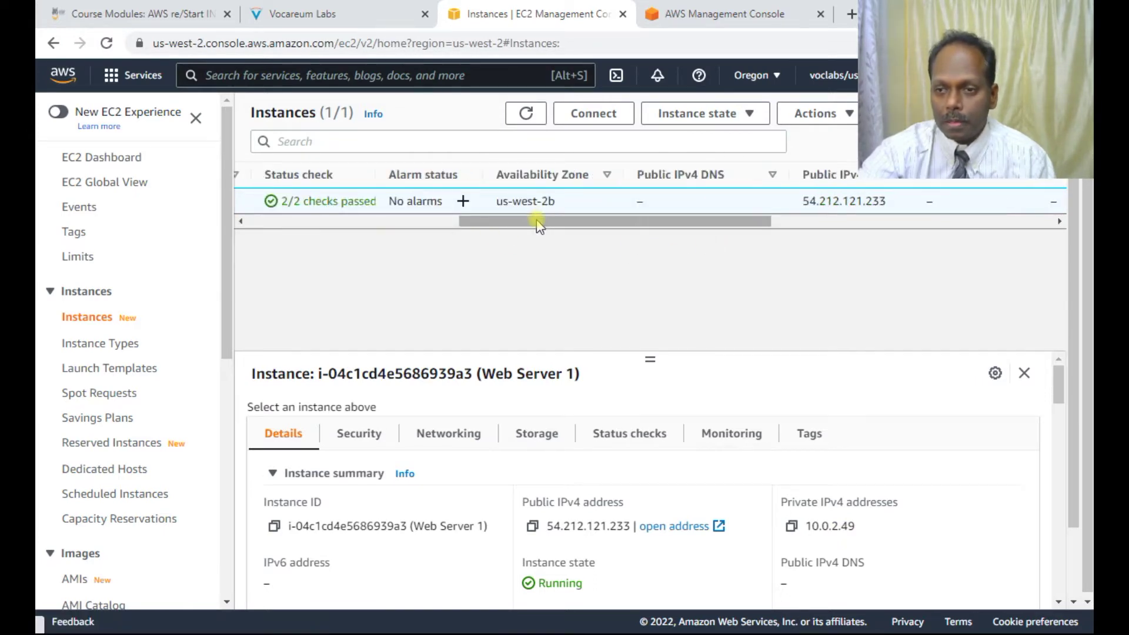
{"action": "scroll", "coordinate": [611, 223], "scroll_direction": "right", "scroll_amount": 3}
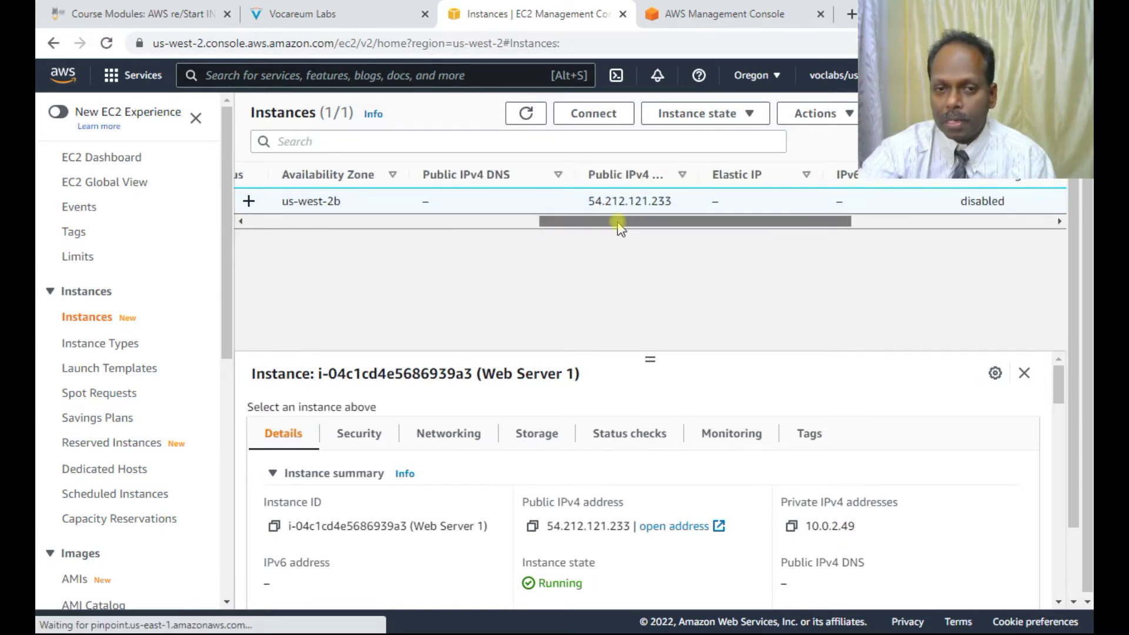
{"action": "left_click_drag", "start_coordinate": [620, 226], "coordinate": [459, 221]}
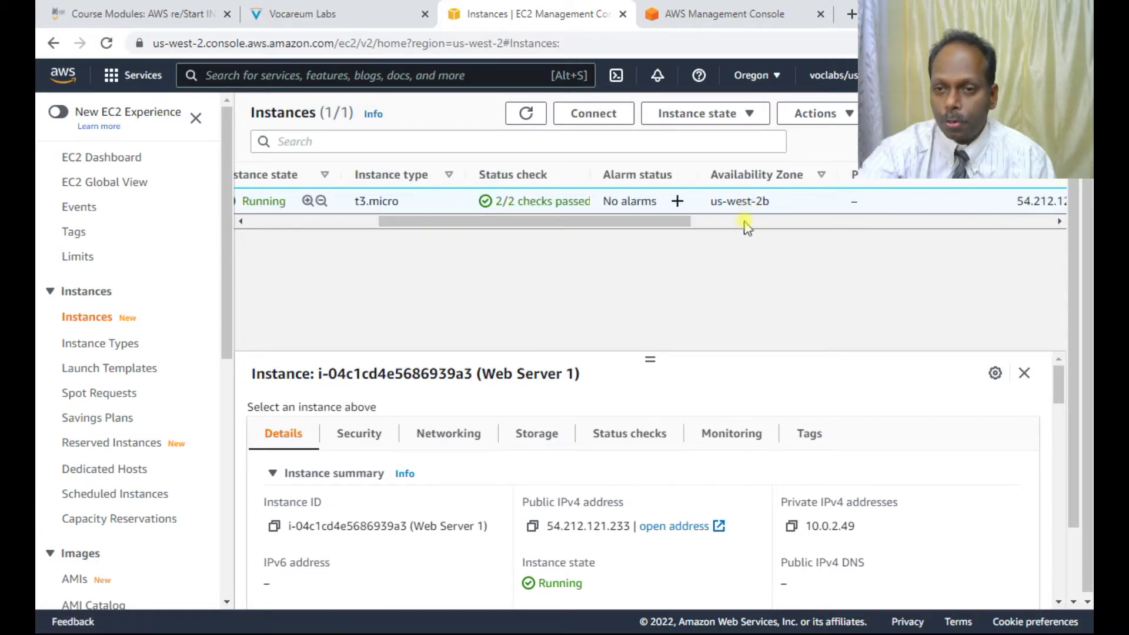
{"action": "left_click_drag", "start_coordinate": [605, 220], "coordinate": [449, 203]}
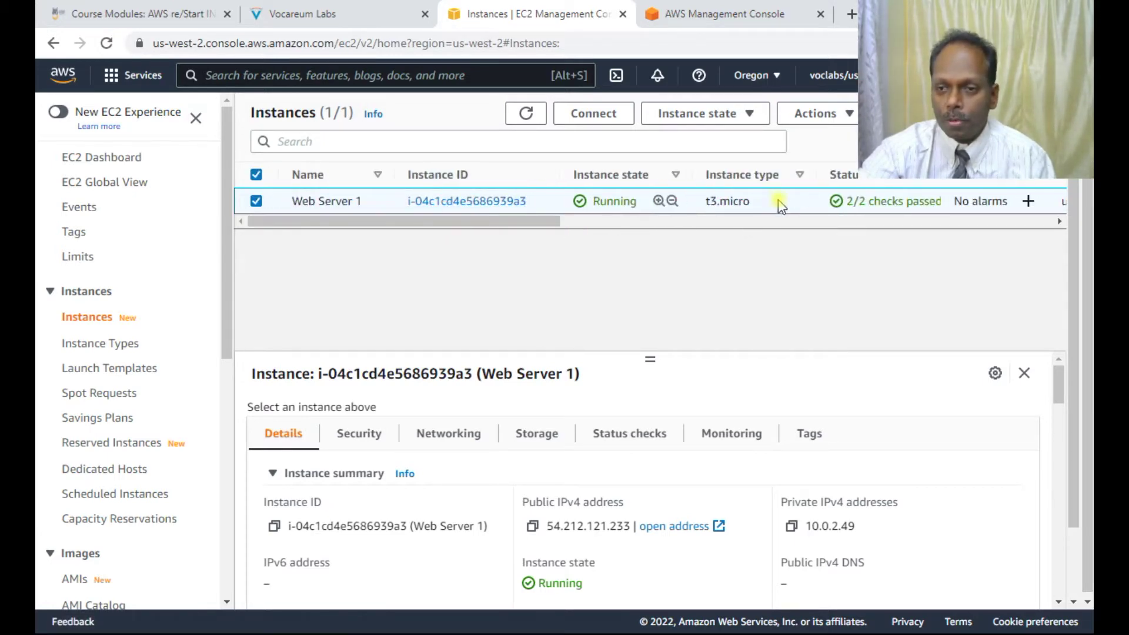
Step: Review the lab diagrams and Task 1's DB security group steps, then return to console home
{"action": "left_click", "coordinate": [338, 14]}
{"action": "scroll", "coordinate": [479, 352], "scroll_direction": "down", "scroll_amount": 7}
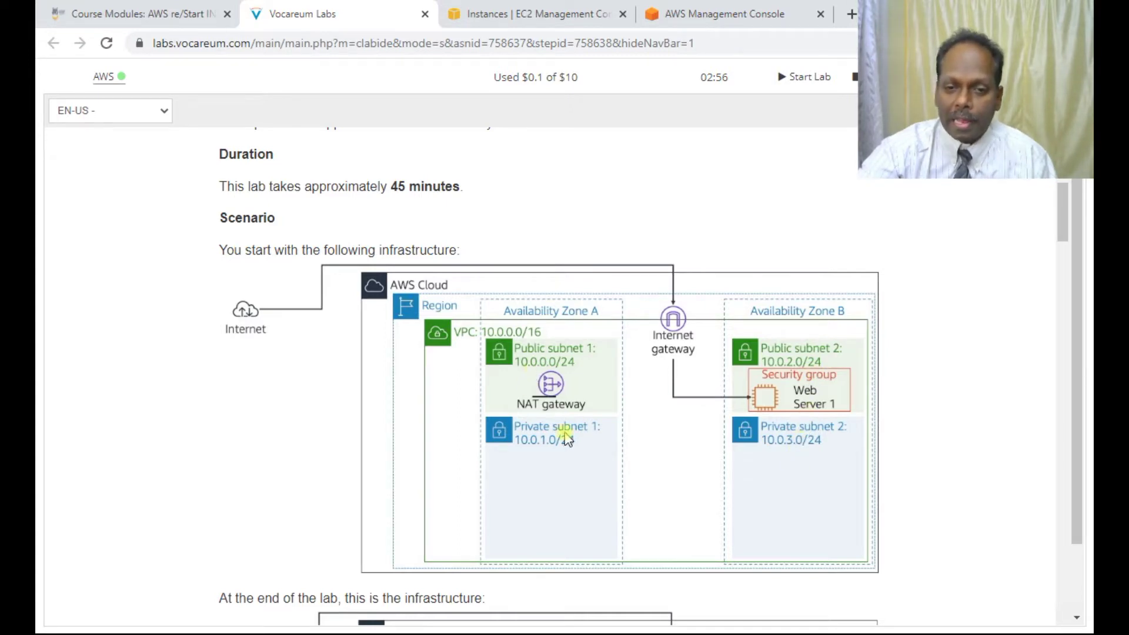
{"action": "scroll", "coordinate": [658, 384], "scroll_direction": "down", "scroll_amount": 20}
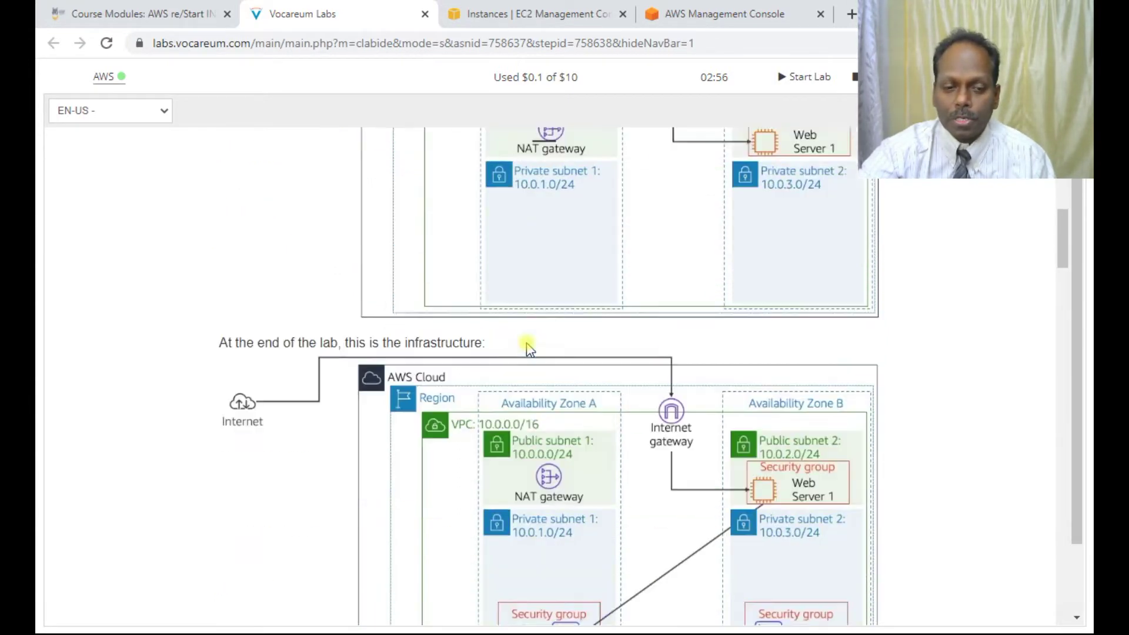
{"action": "scroll", "coordinate": [529, 355], "scroll_direction": "down", "scroll_amount": 3}
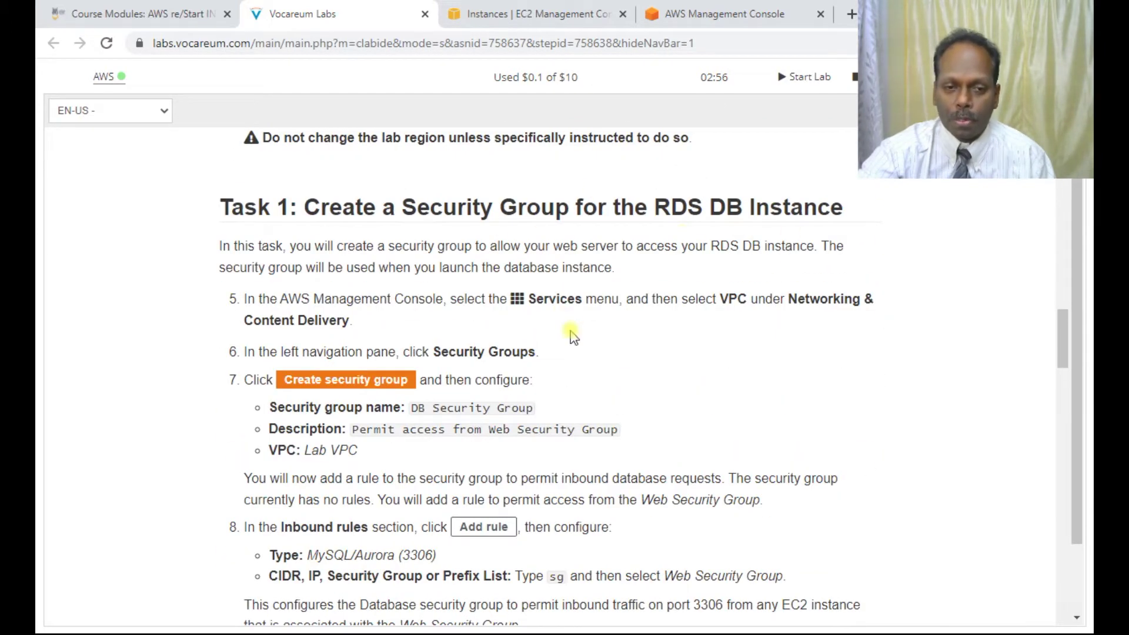
{"action": "scroll", "coordinate": [477, 317], "scroll_direction": "down", "scroll_amount": 1}
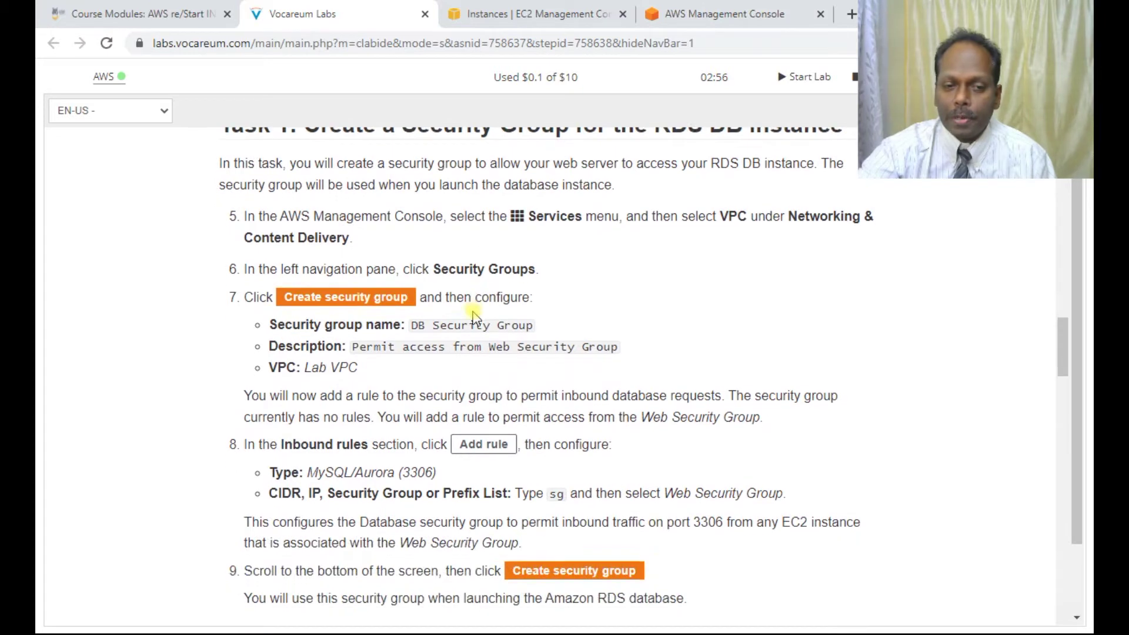
{"action": "left_click", "coordinate": [726, 18]}
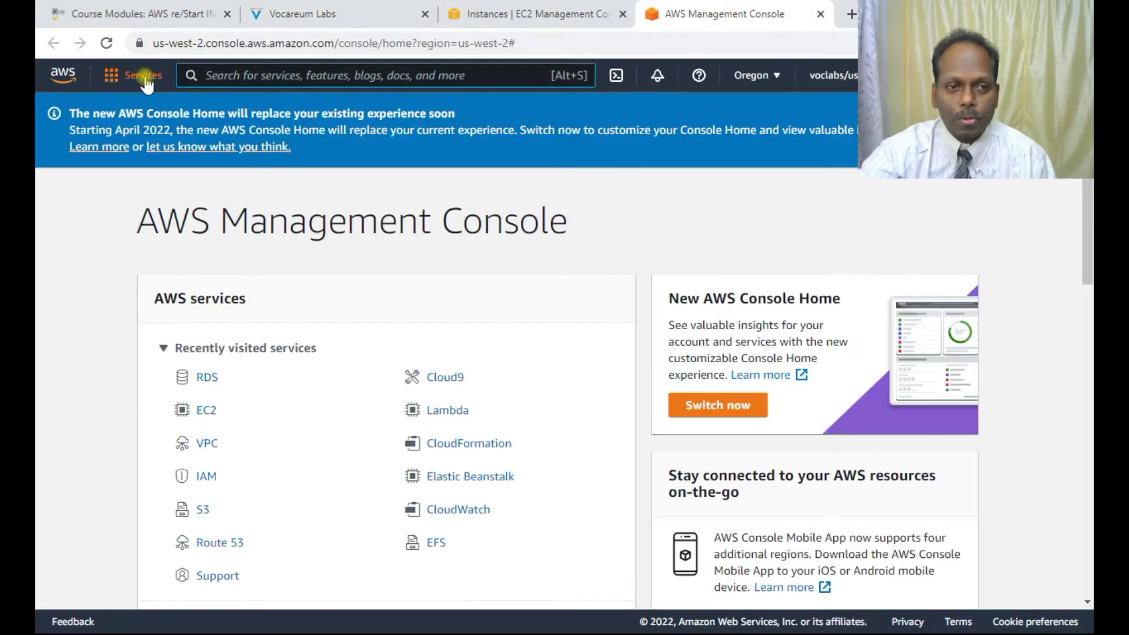
Step: View the eight VPC subnets, including public and private subnets 1–2, then return to EC2 Instances
{"action": "left_click", "coordinate": [146, 82]}
{"action": "left_click", "coordinate": [412, 371]}
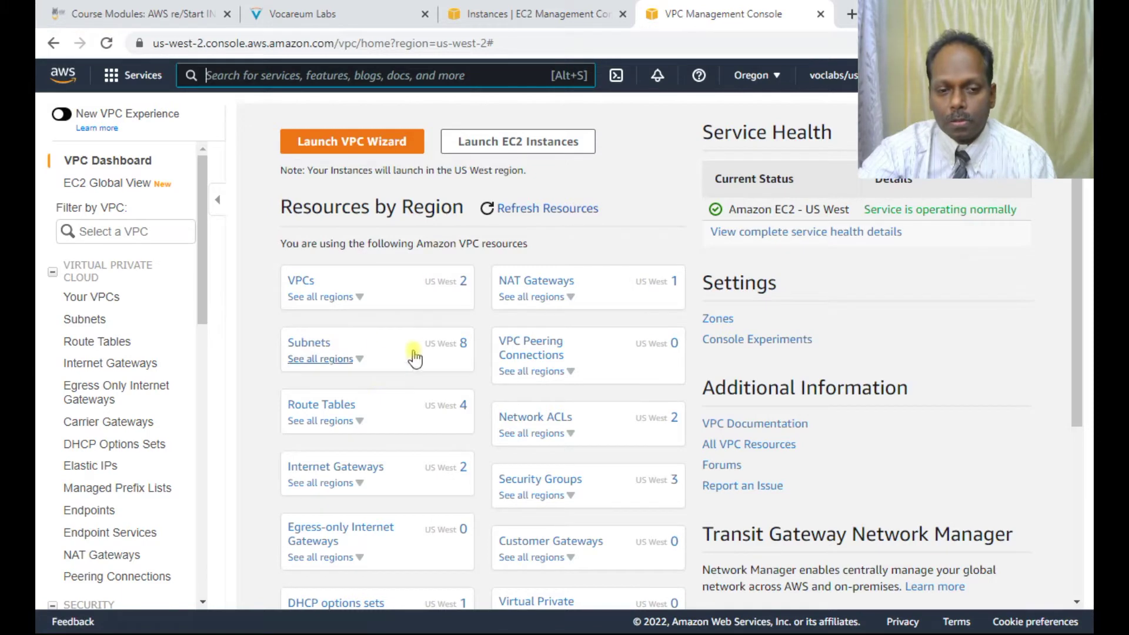
{"action": "scroll", "coordinate": [426, 332], "scroll_direction": "down", "scroll_amount": 3}
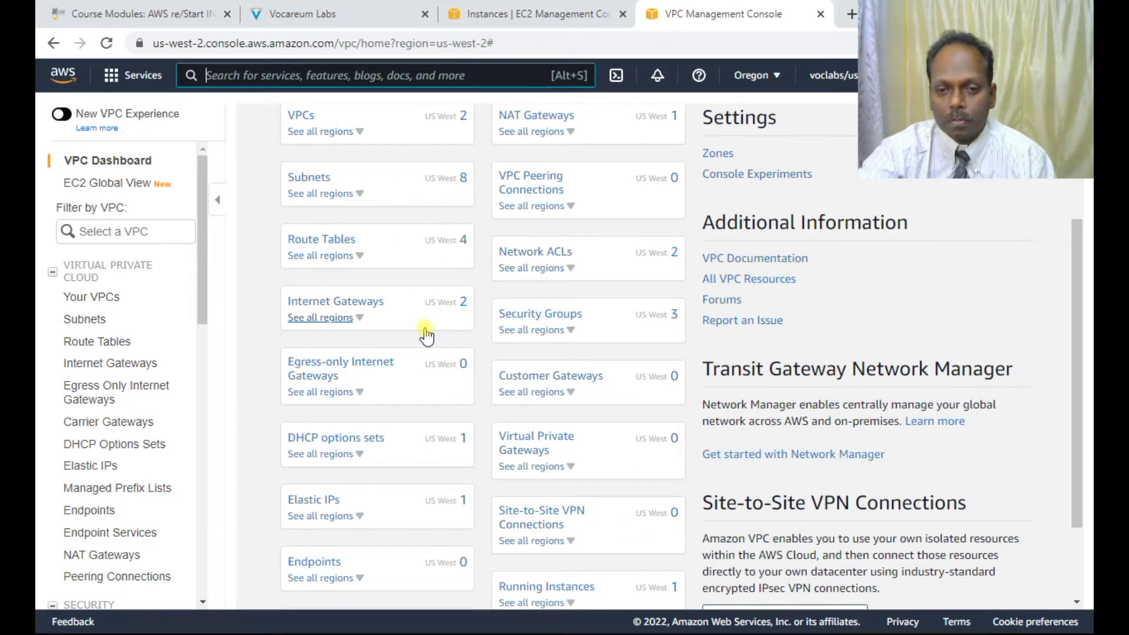
{"action": "scroll", "coordinate": [426, 333], "scroll_direction": "up", "scroll_amount": 2}
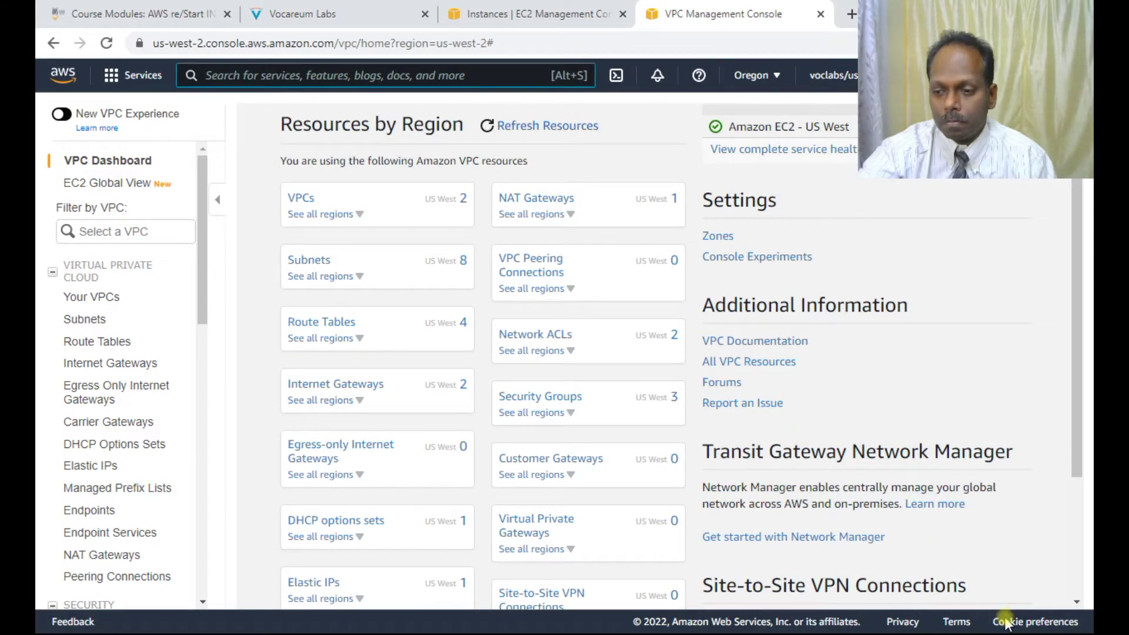
{"action": "left_click", "coordinate": [302, 262]}
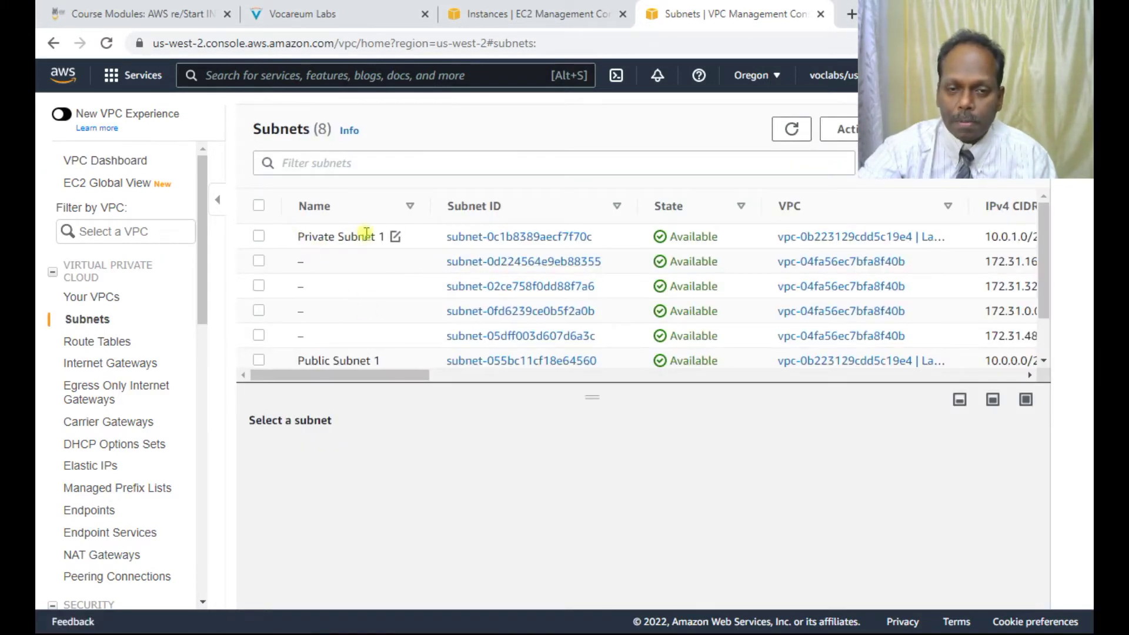
{"action": "scroll", "coordinate": [290, 310], "scroll_direction": "down", "scroll_amount": 1}
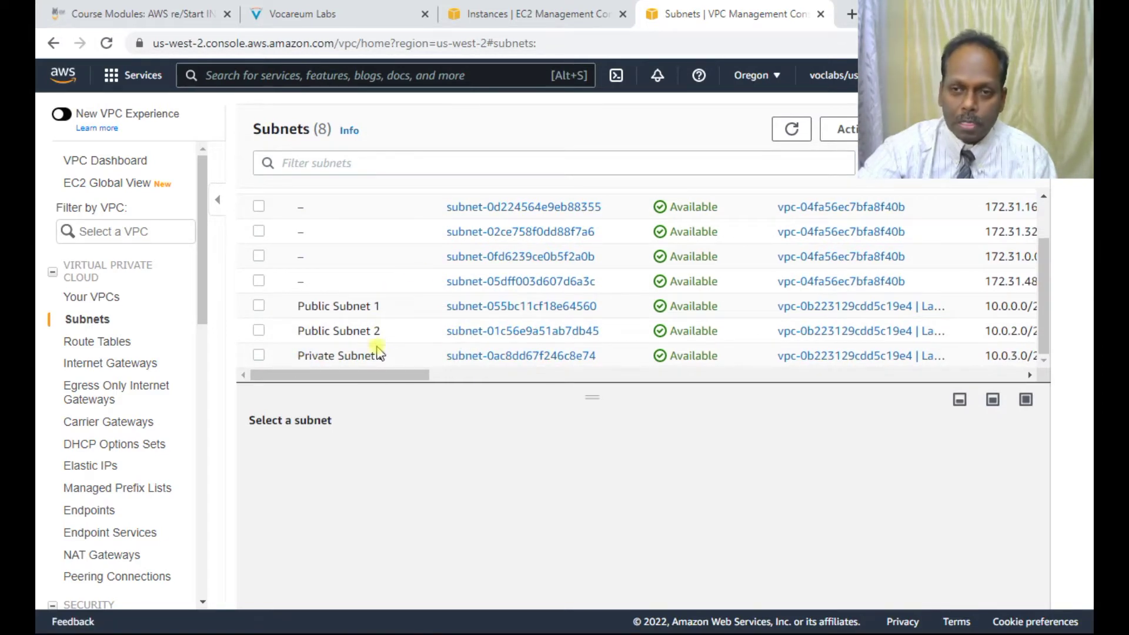
{"action": "left_click", "coordinate": [531, 9]}
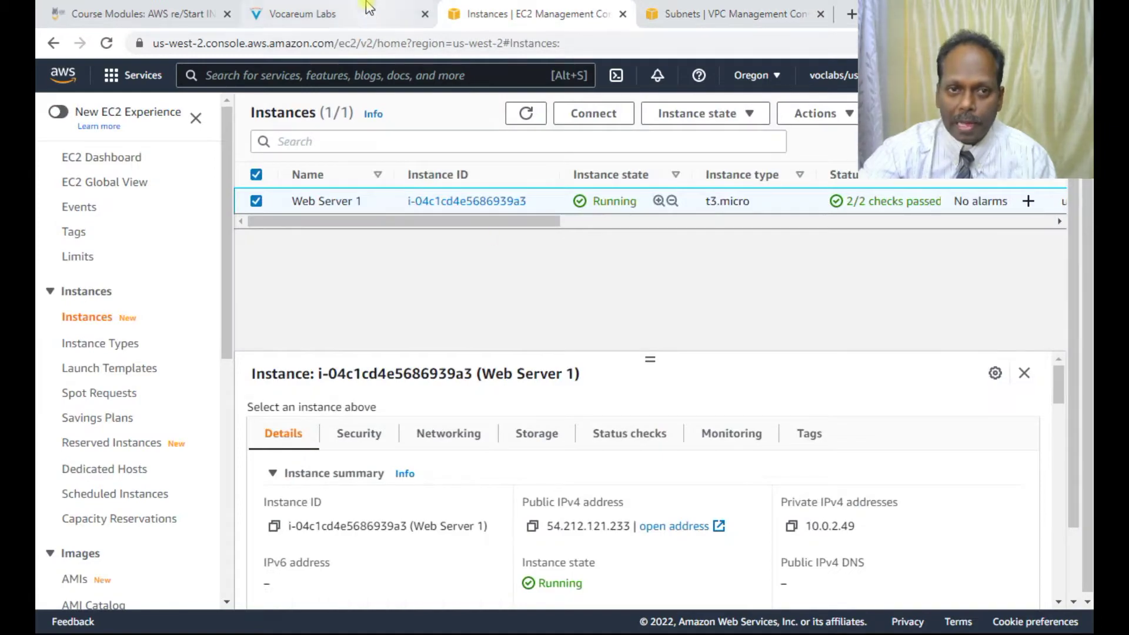
Step: Review Task 1's DB Security Group with its MySQL/Aurora 3306 inbound rule, then return to Subnets
{"action": "left_click", "coordinate": [303, 13]}
{"action": "scroll", "coordinate": [536, 400], "scroll_direction": "up", "scroll_amount": 8}
{"action": "scroll", "coordinate": [537, 400], "scroll_direction": "up", "scroll_amount": 10}
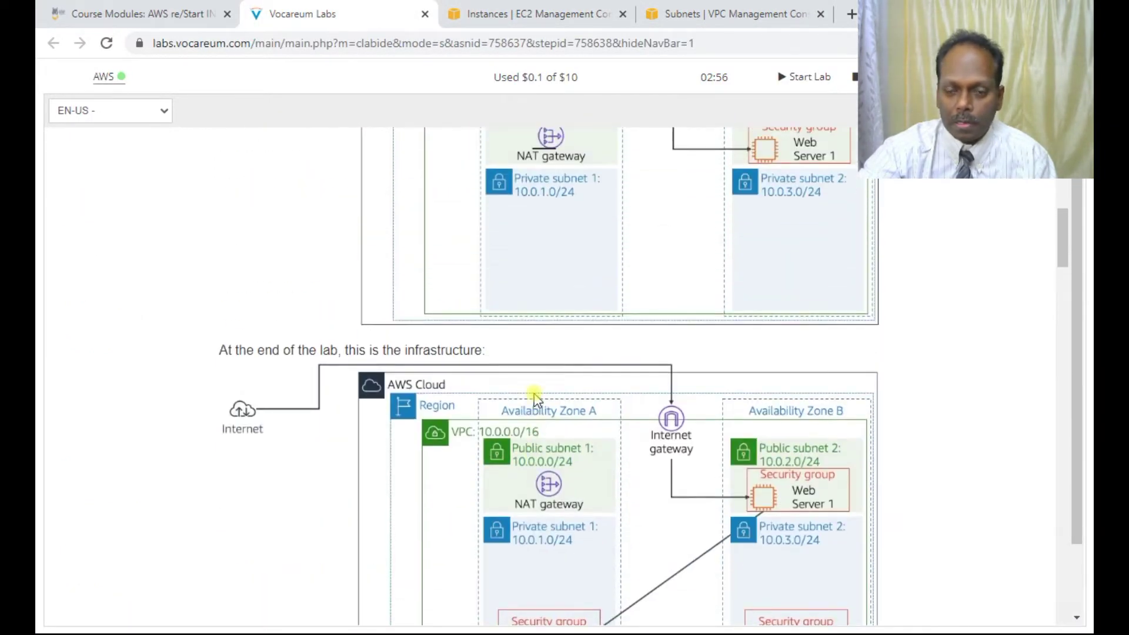
{"action": "scroll", "coordinate": [569, 298], "scroll_direction": "up", "scroll_amount": 3}
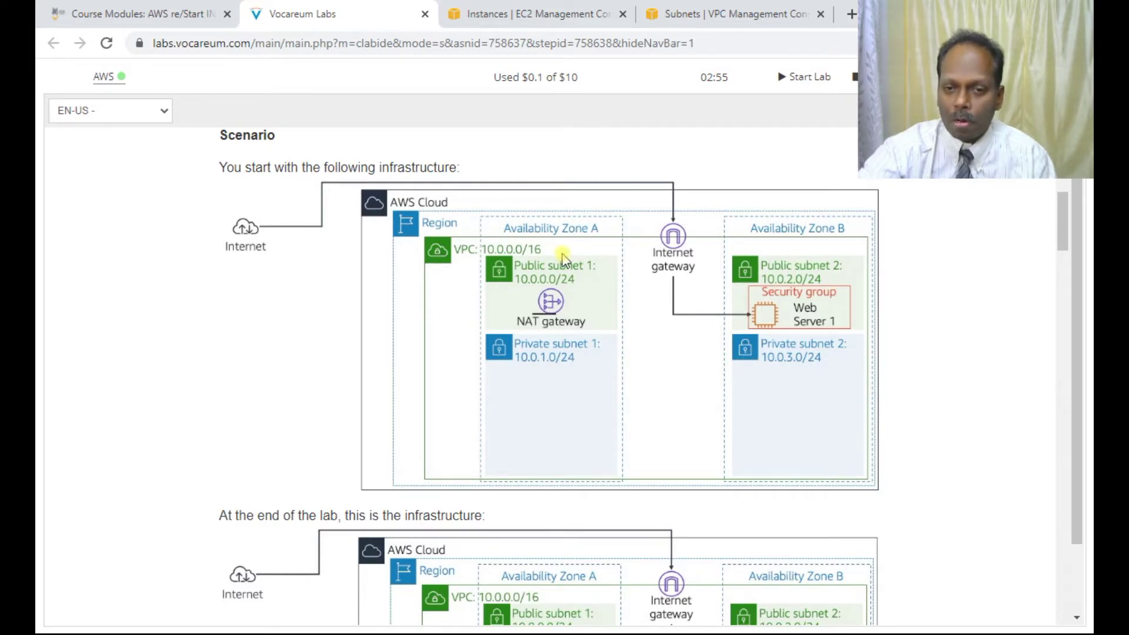
{"action": "scroll", "coordinate": [729, 342], "scroll_direction": "down", "scroll_amount": 4}
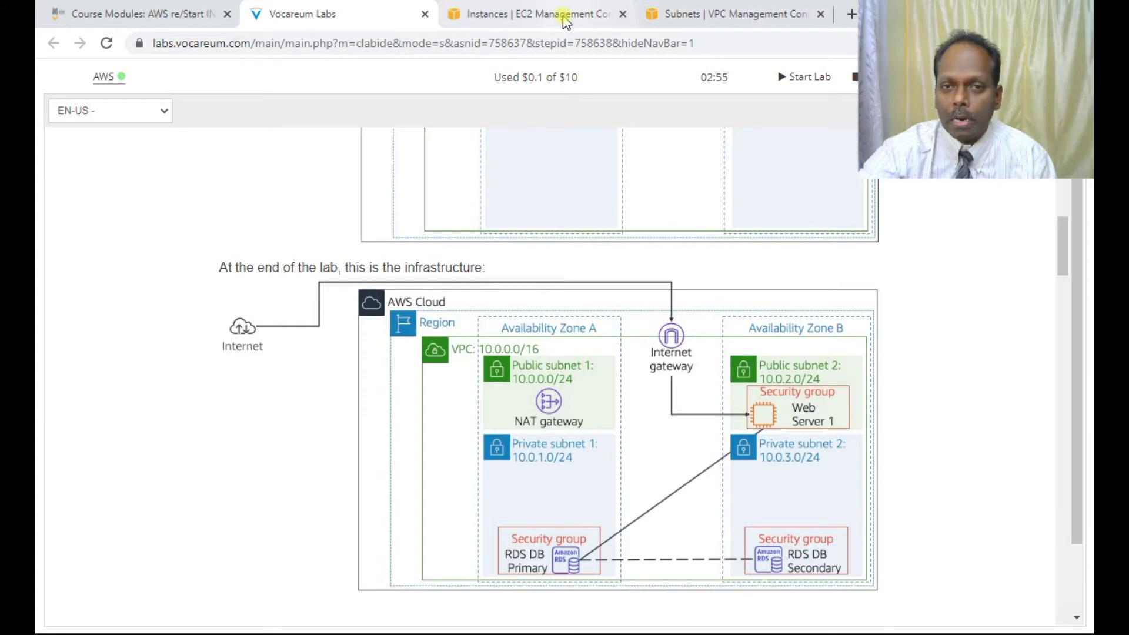
{"action": "scroll", "coordinate": [610, 388], "scroll_direction": "down", "scroll_amount": 10}
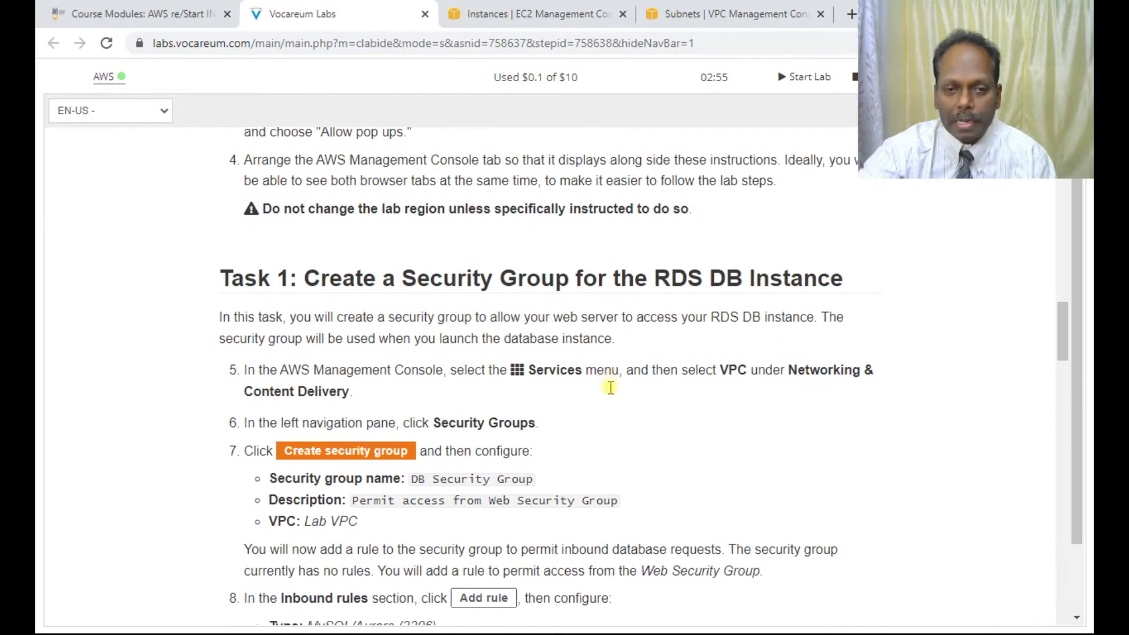
{"action": "scroll", "coordinate": [610, 388], "scroll_direction": "up", "scroll_amount": 3}
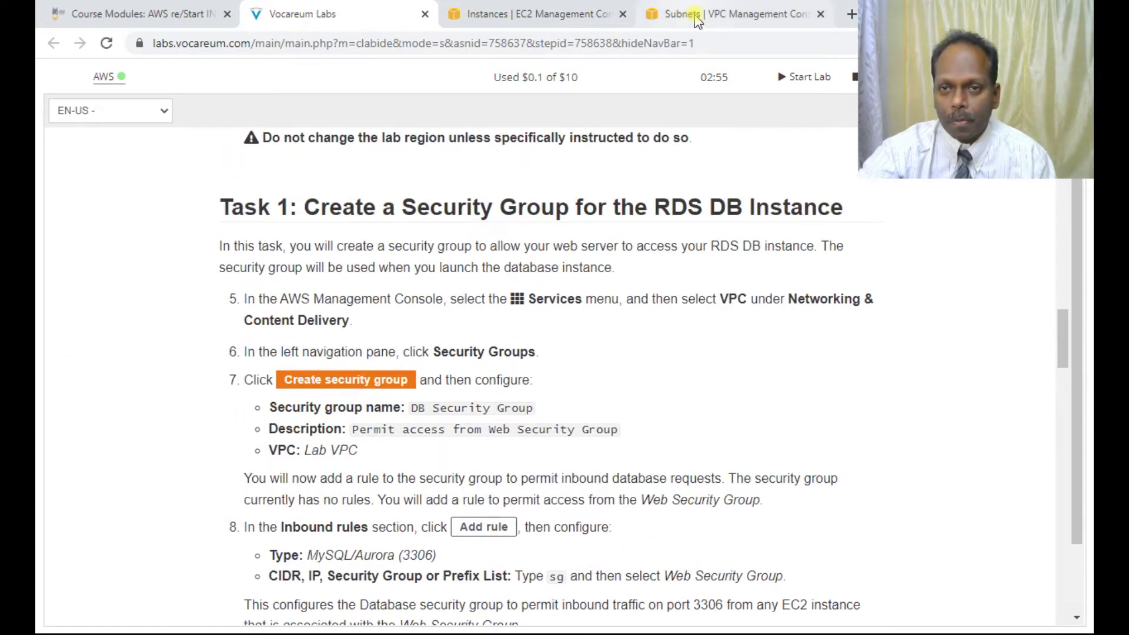
{"action": "left_click", "coordinate": [676, 14]}
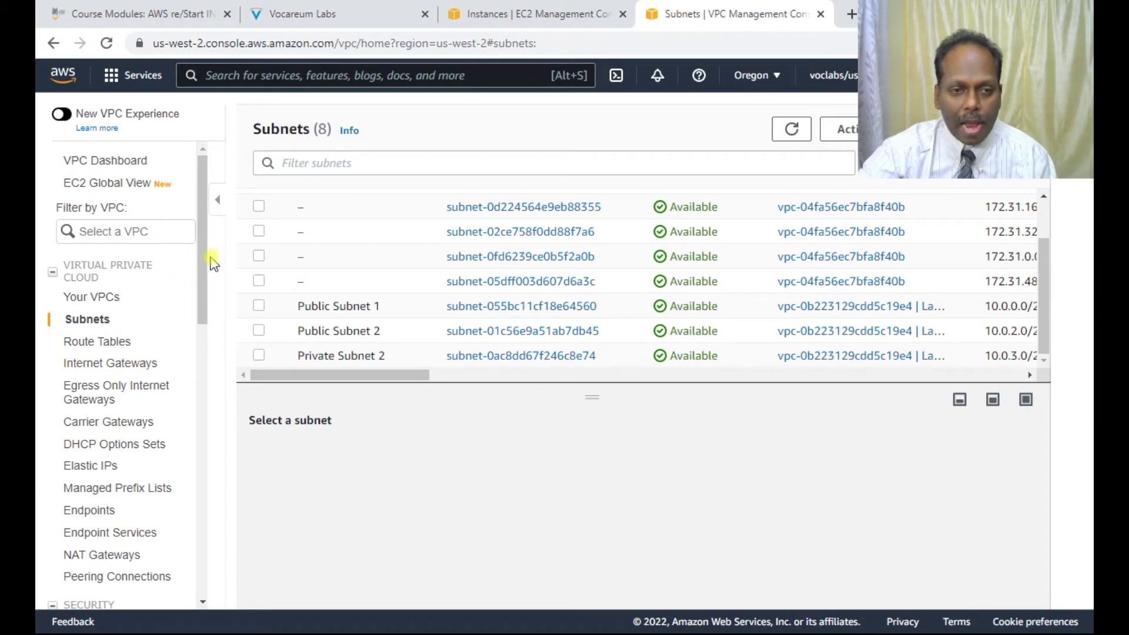
Step: From the VPC Security Groups list, start a new security group and select its name field
{"action": "left_click_drag", "start_coordinate": [197, 267], "coordinate": [194, 427]}
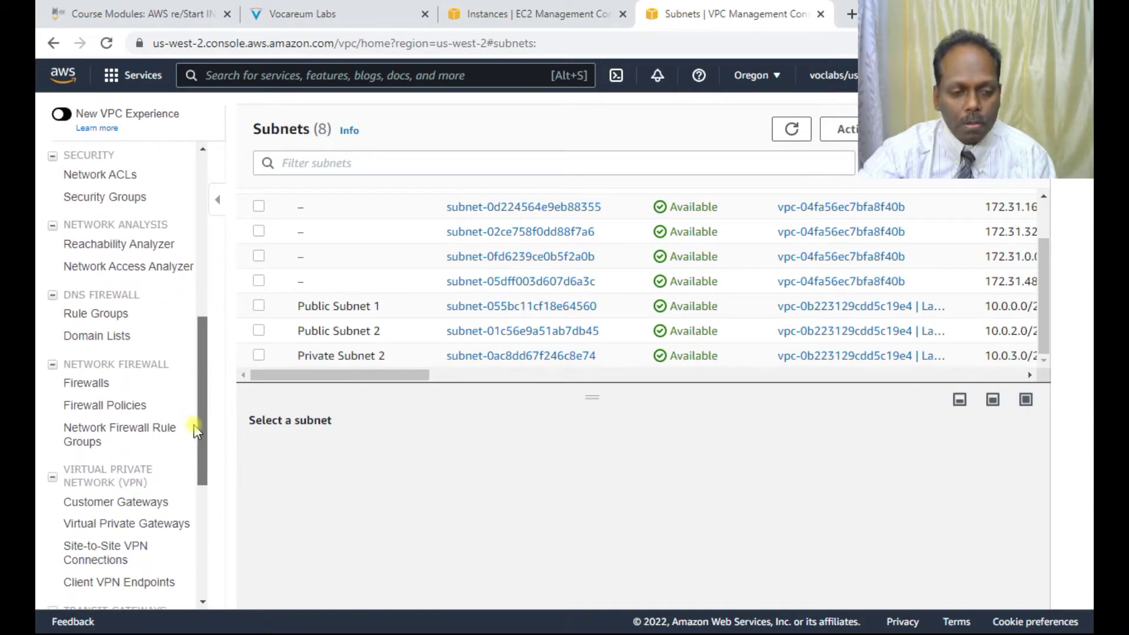
{"action": "left_click", "coordinate": [179, 428]}
{"action": "left_click", "coordinate": [134, 577]}
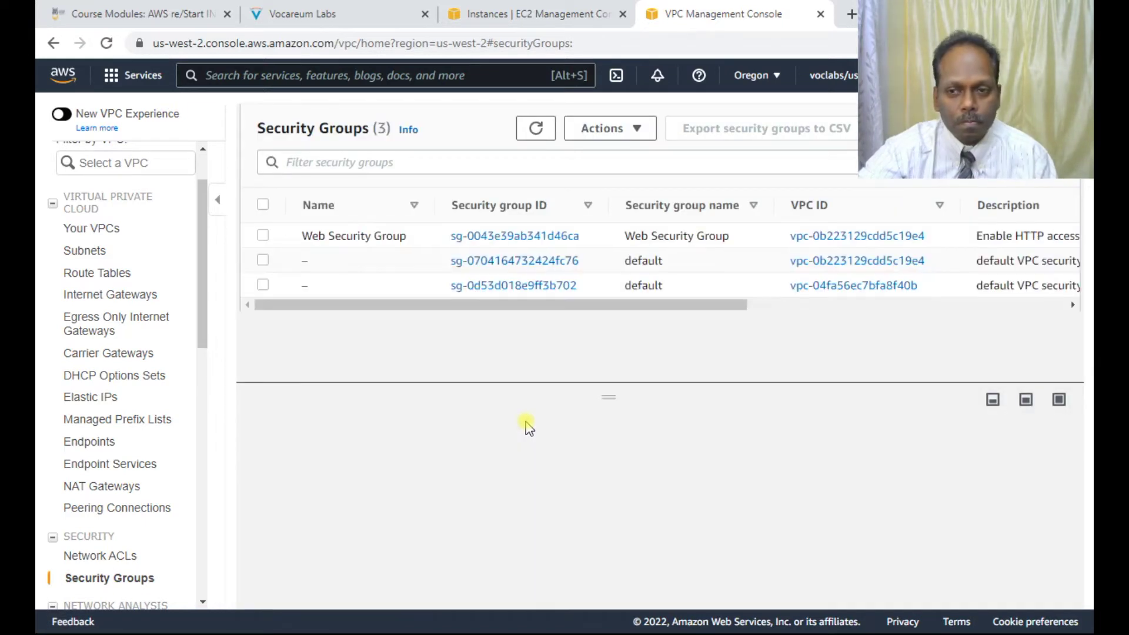
{"action": "left_click", "coordinate": [953, 128]}
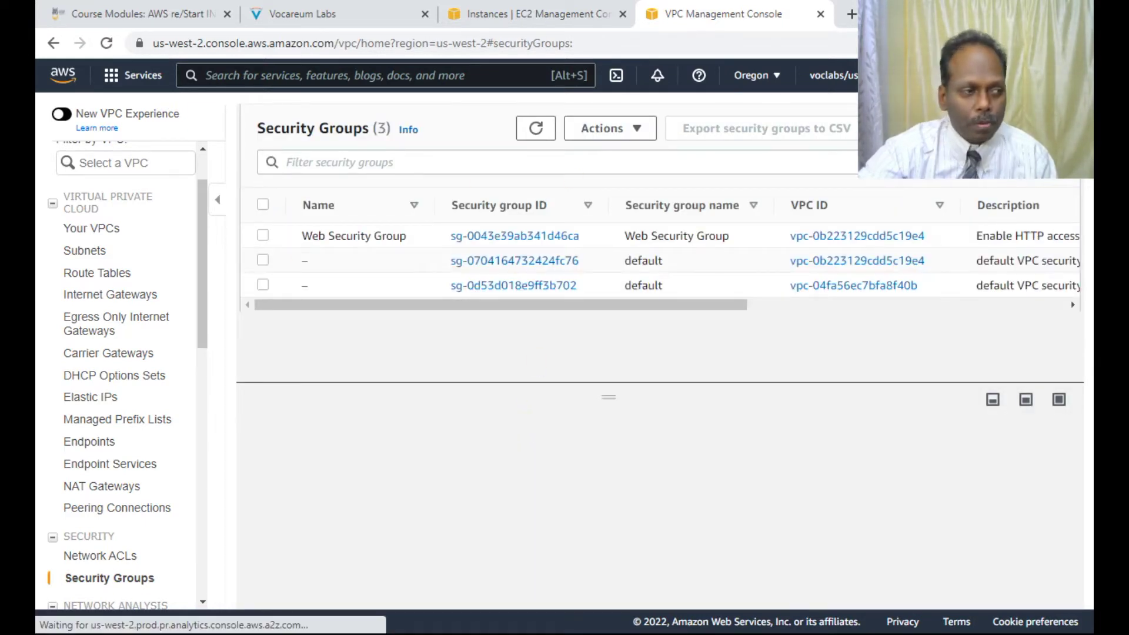
{"action": "left_click", "coordinate": [181, 318]}
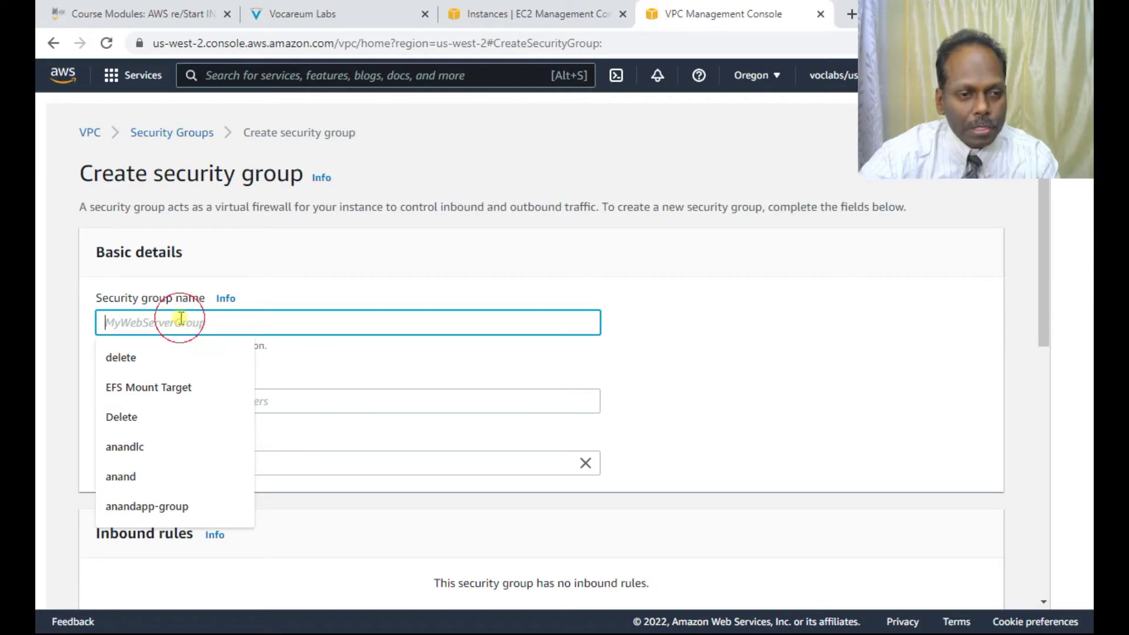
Step: Name the group 'DB Security Group' with description 'Permit access from Web Security Group'
{"action": "type", "text": "D"}
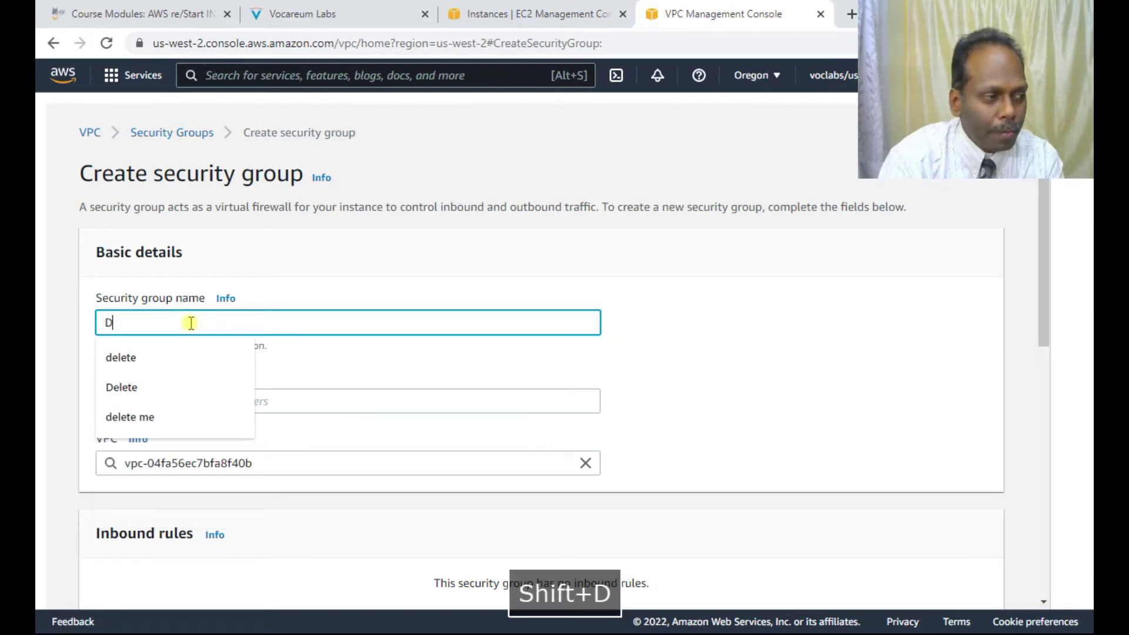
{"action": "type", "text": "B Sec"}
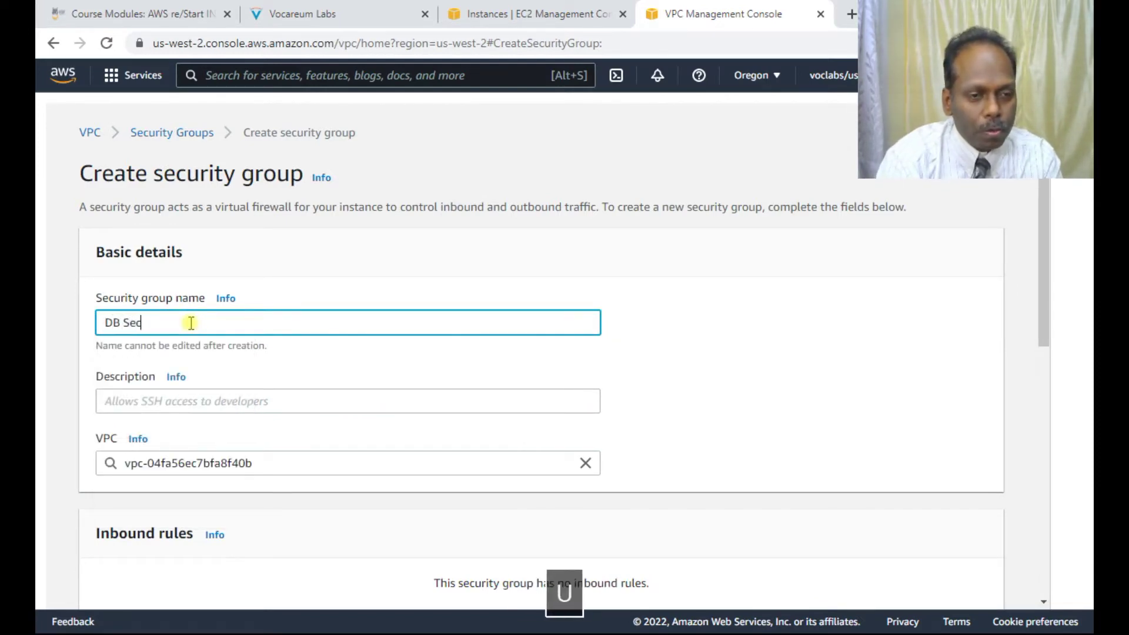
{"action": "type", "text": "urity Group"}
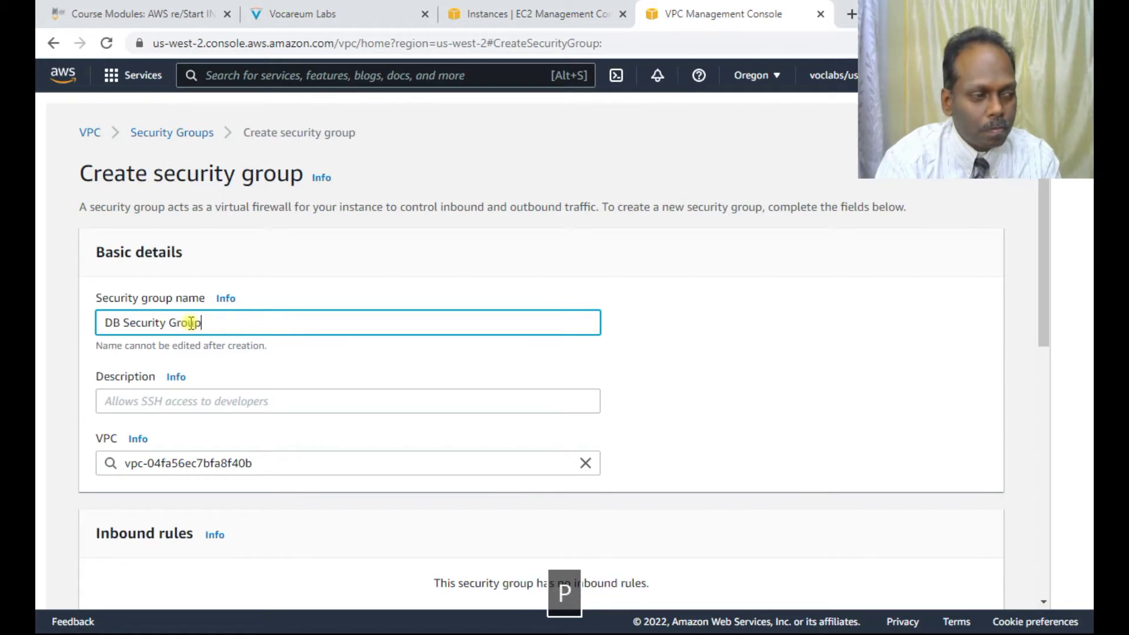
{"action": "key", "text": "Tab"}
{"action": "key", "text": "Tab"}
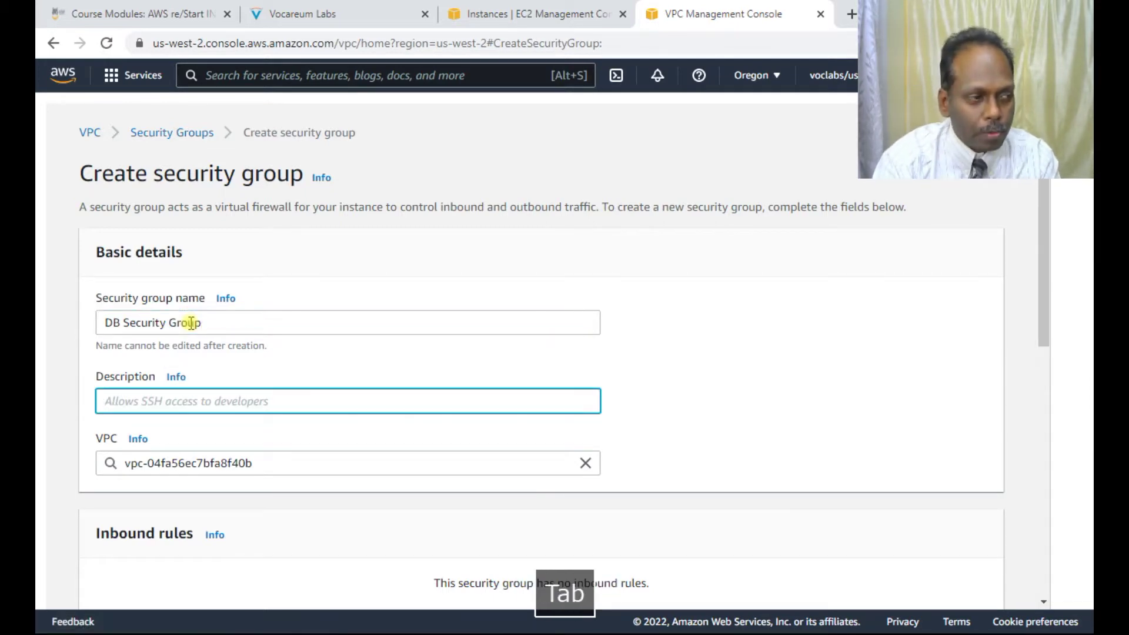
{"action": "type", "text": "D"}
{"action": "key", "text": "BackSpace"}
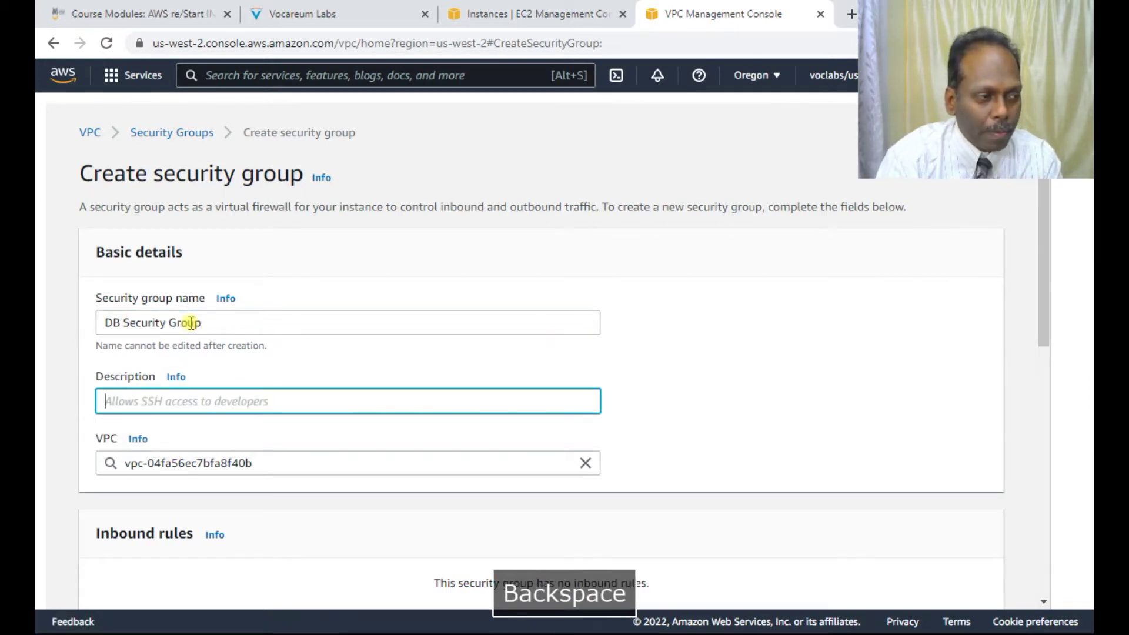
{"action": "type", "text": "Permit ac"}
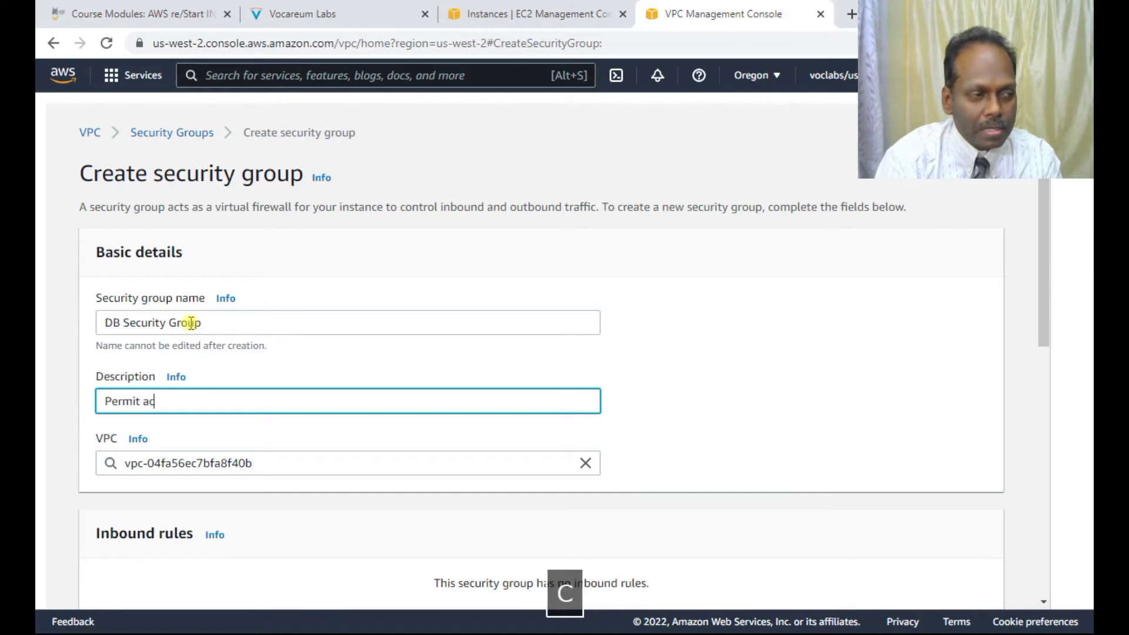
{"action": "type", "text": "cess from We"}
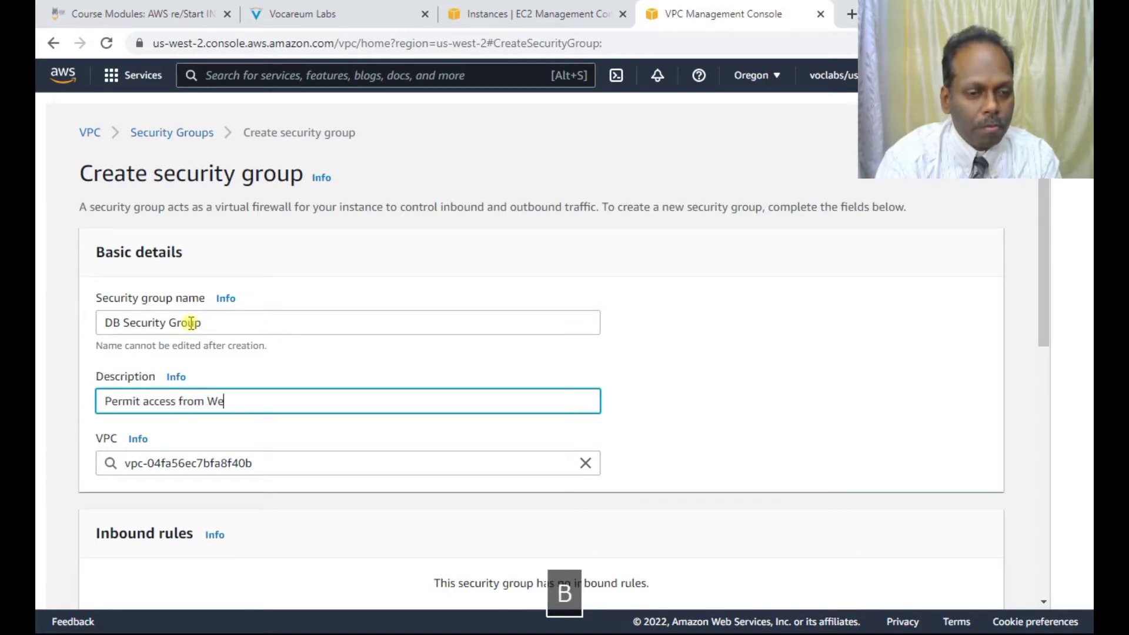
{"action": "type", "text": "b Security "}
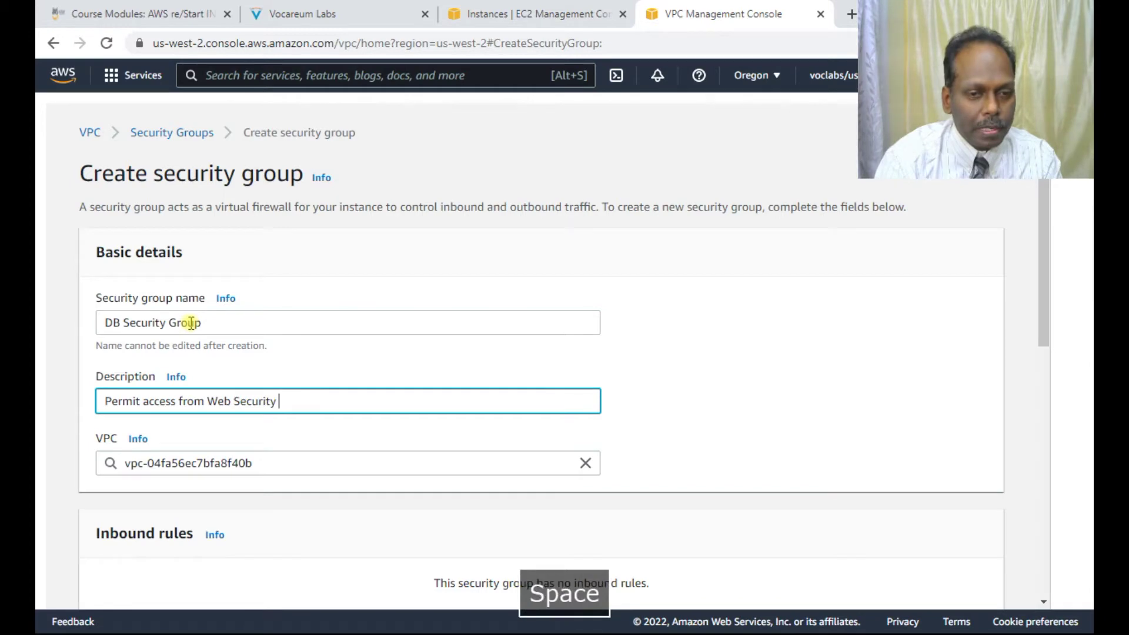
{"action": "type", "text": "Group"}
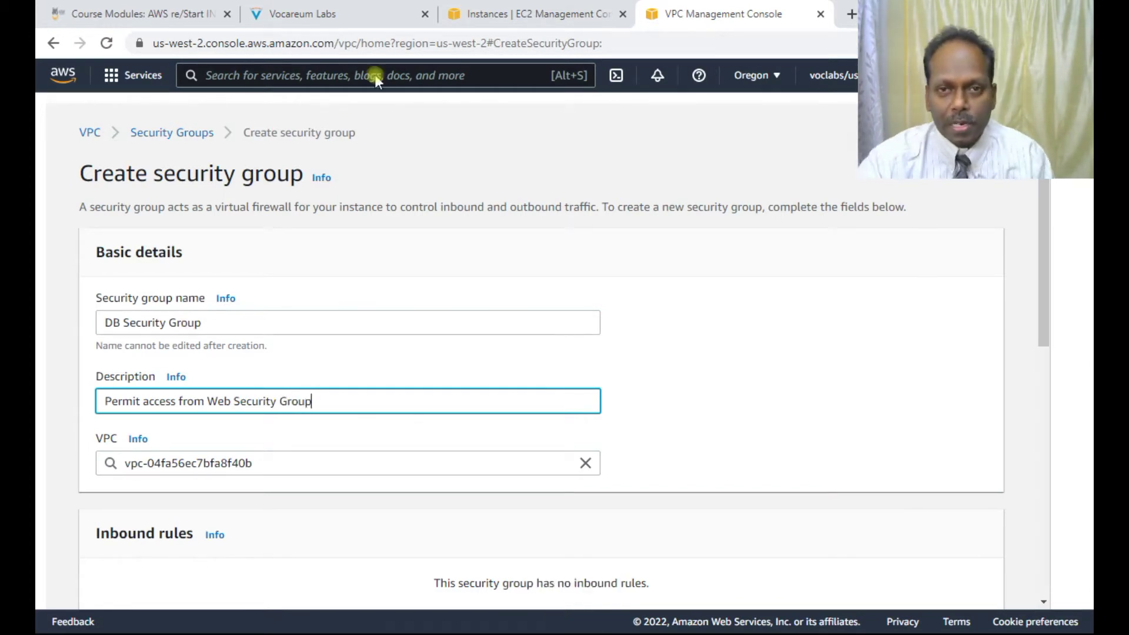
{"action": "left_click", "coordinate": [383, 18]}
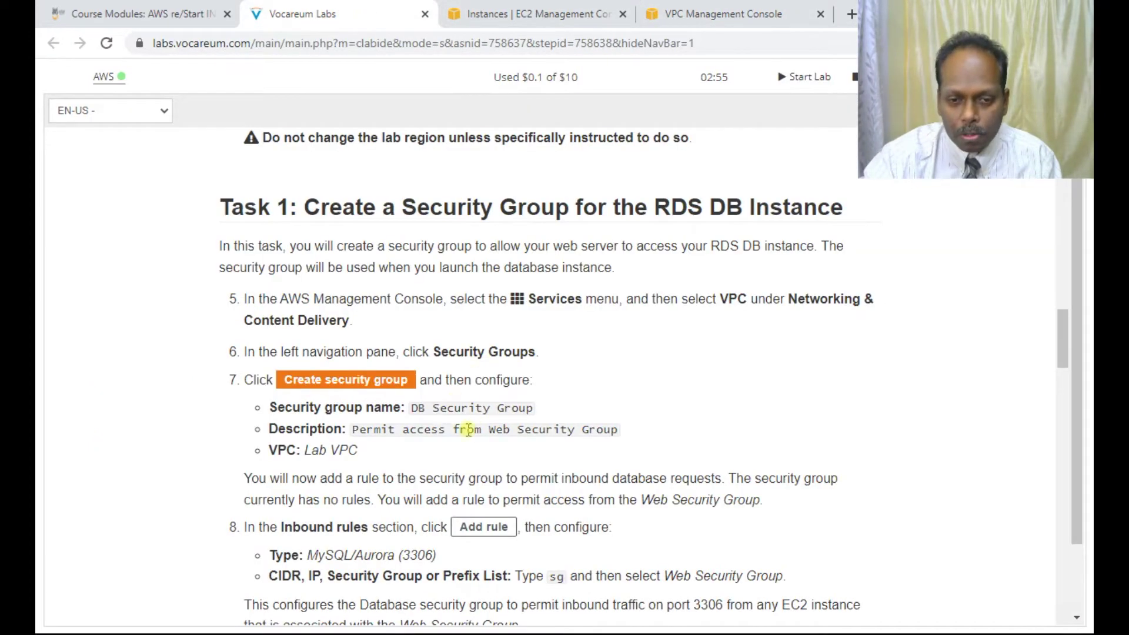
{"action": "left_click_drag", "start_coordinate": [353, 432], "coordinate": [618, 431]}
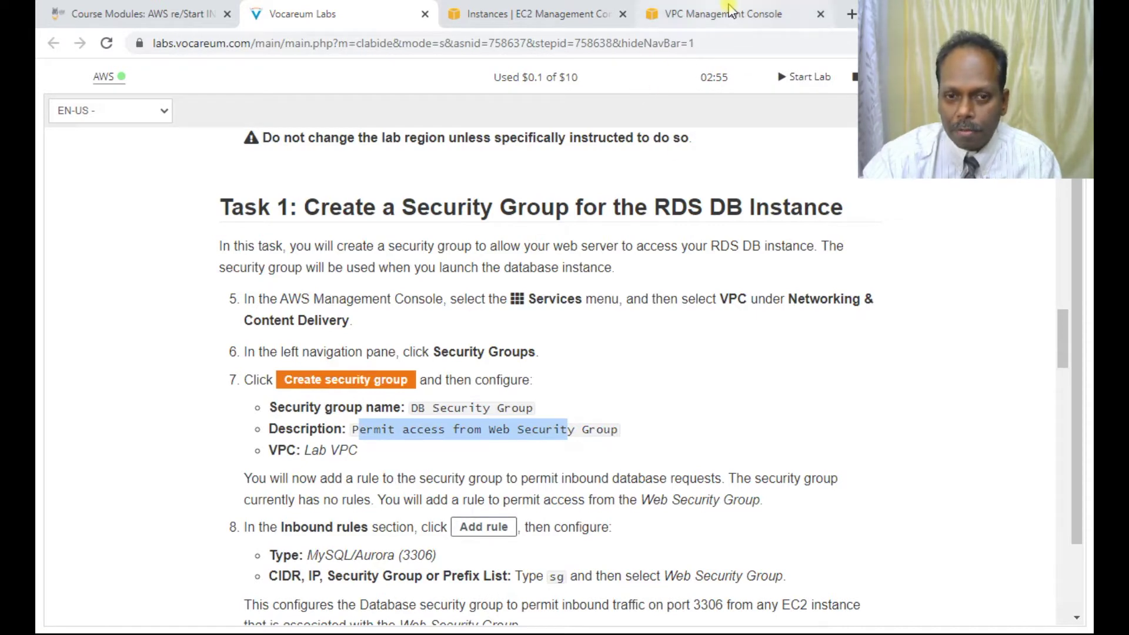
{"action": "left_click", "coordinate": [720, 14]}
Step: Replace the default VPC with the Lab VPC for the security group
{"action": "left_click", "coordinate": [219, 464]}
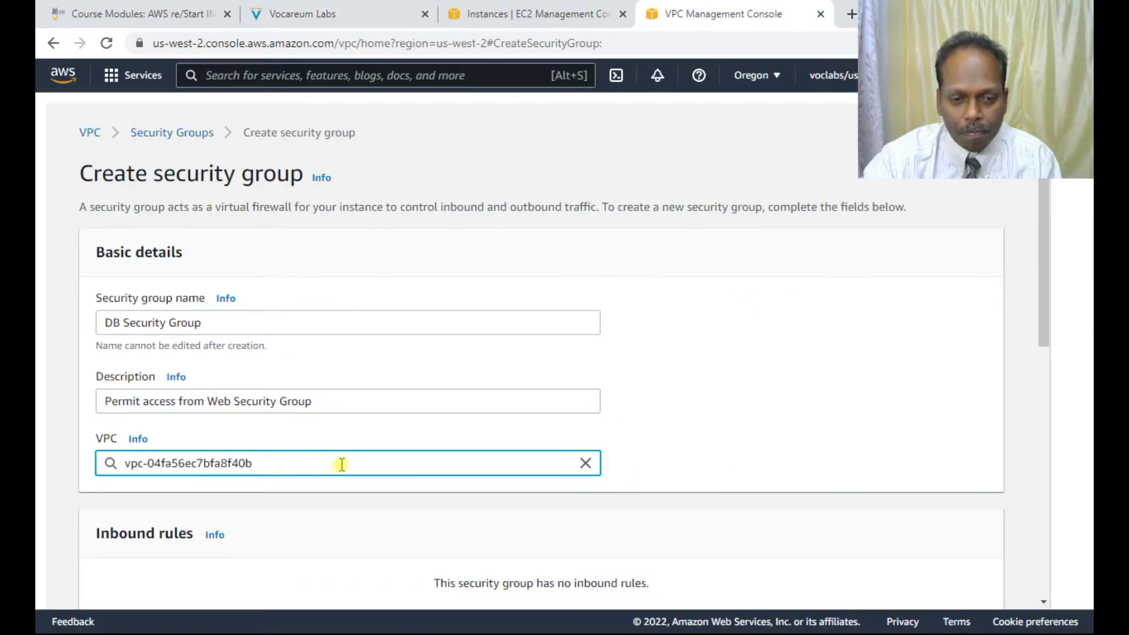
{"action": "left_click_drag", "start_coordinate": [276, 459], "coordinate": [106, 448]}
{"action": "key", "text": "BackSpace"}
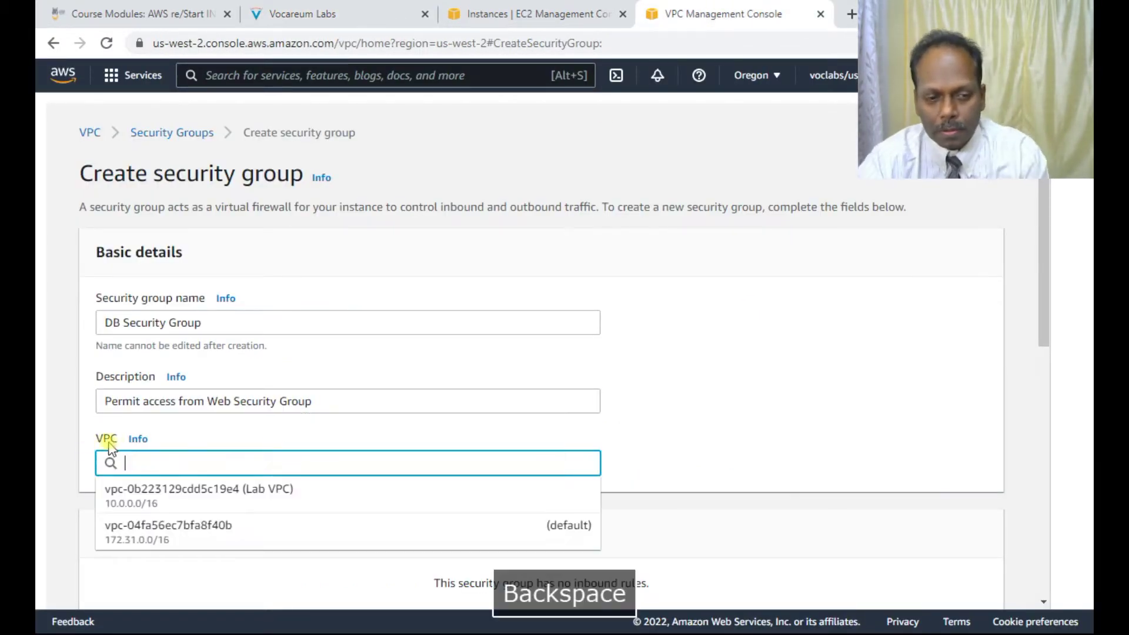
{"action": "left_click", "coordinate": [194, 493]}
{"action": "scroll", "coordinate": [297, 487], "scroll_direction": "down", "scroll_amount": 4}
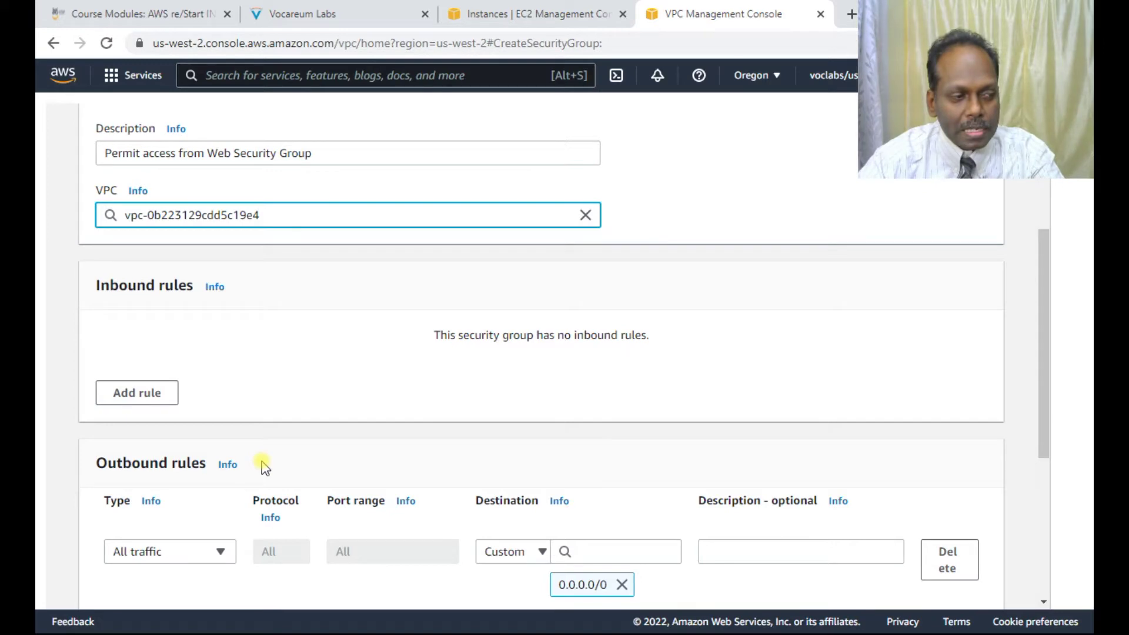
Step: Add an inbound MYSQL/Aurora (port 3306) rule sourced from the Web Security Group
{"action": "left_click", "coordinate": [139, 391]}
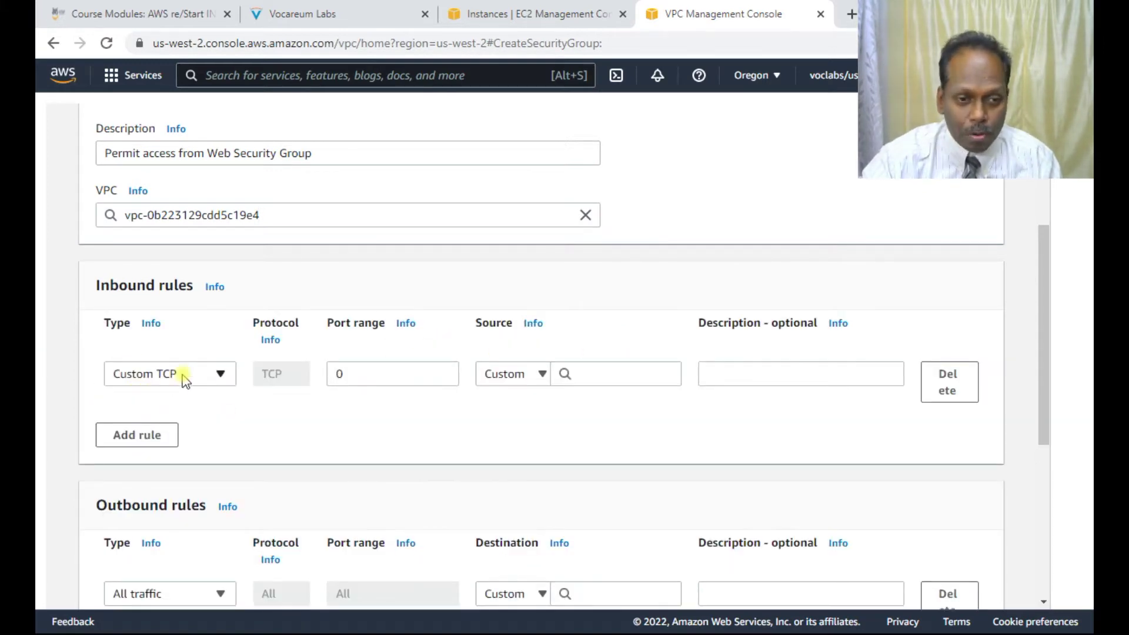
{"action": "left_click", "coordinate": [206, 375]}
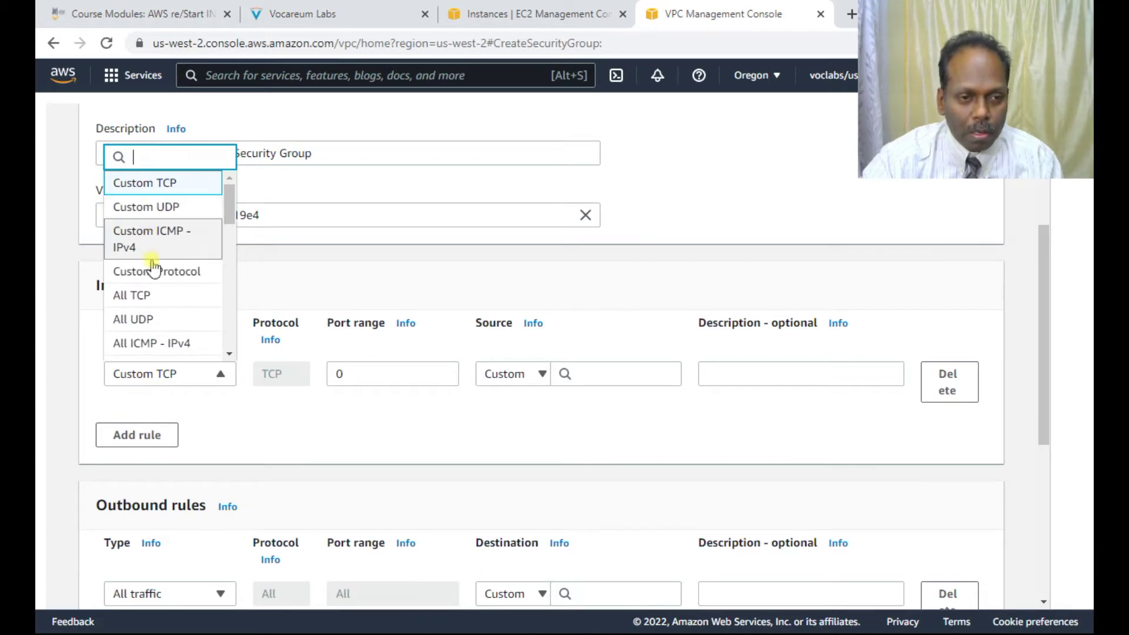
{"action": "scroll", "coordinate": [154, 323], "scroll_direction": "down", "scroll_amount": 8}
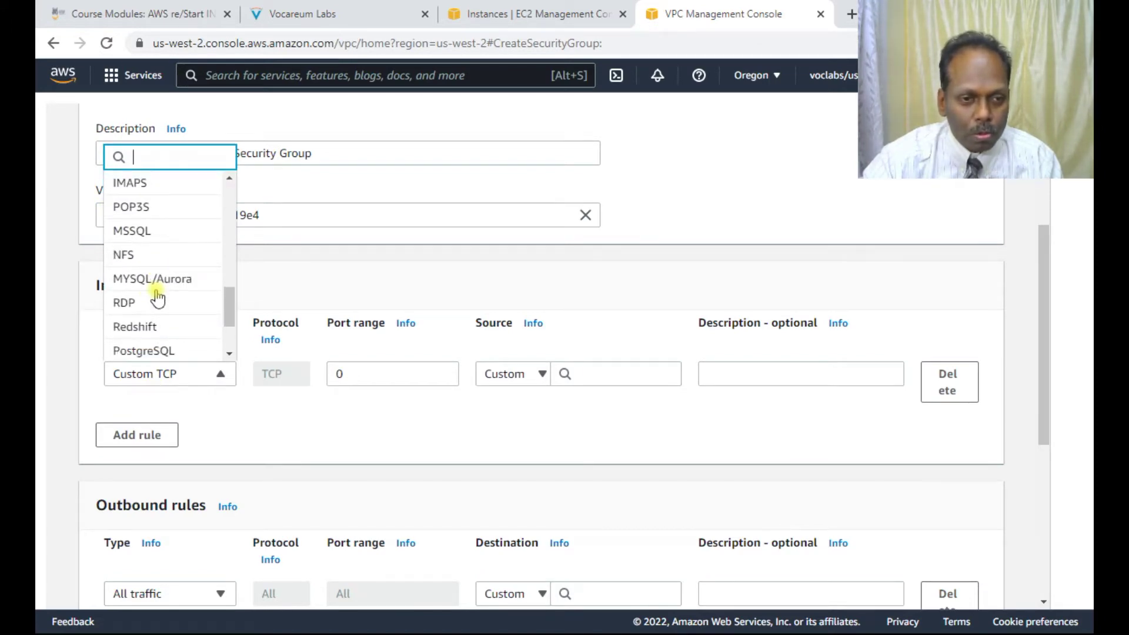
{"action": "left_click", "coordinate": [159, 282]}
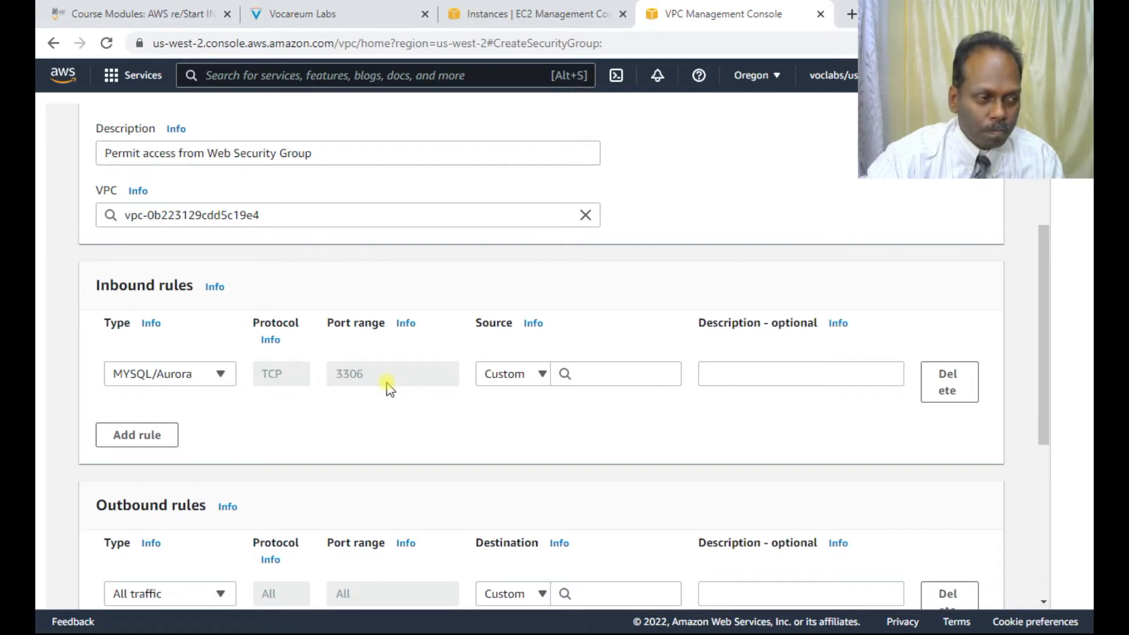
{"action": "left_click", "coordinate": [565, 373]}
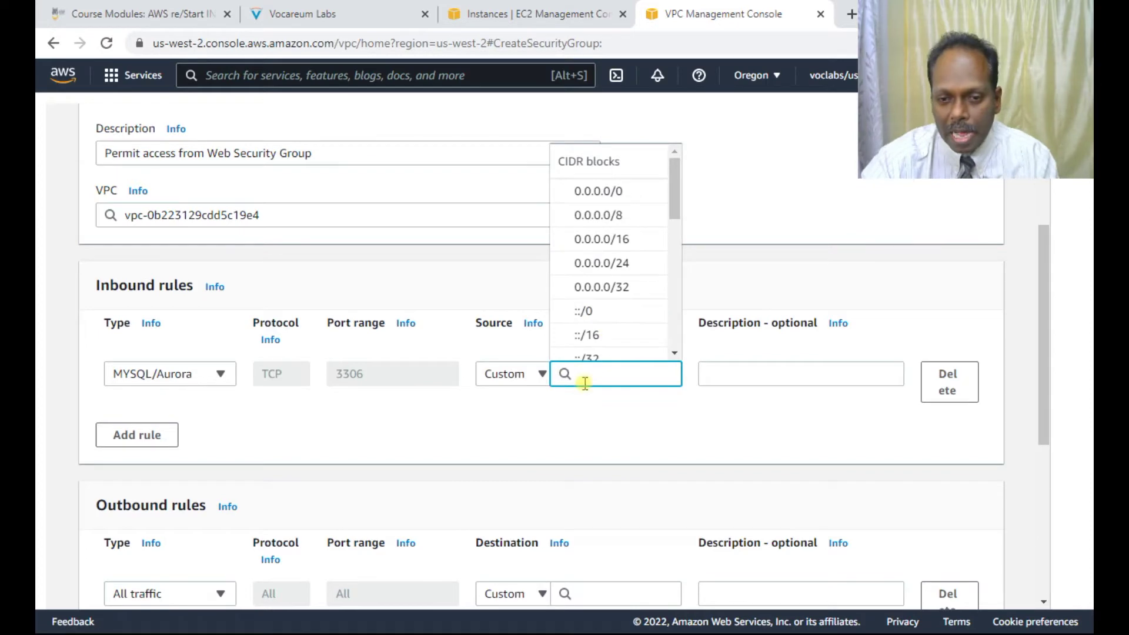
{"action": "type", "text": "sg"}
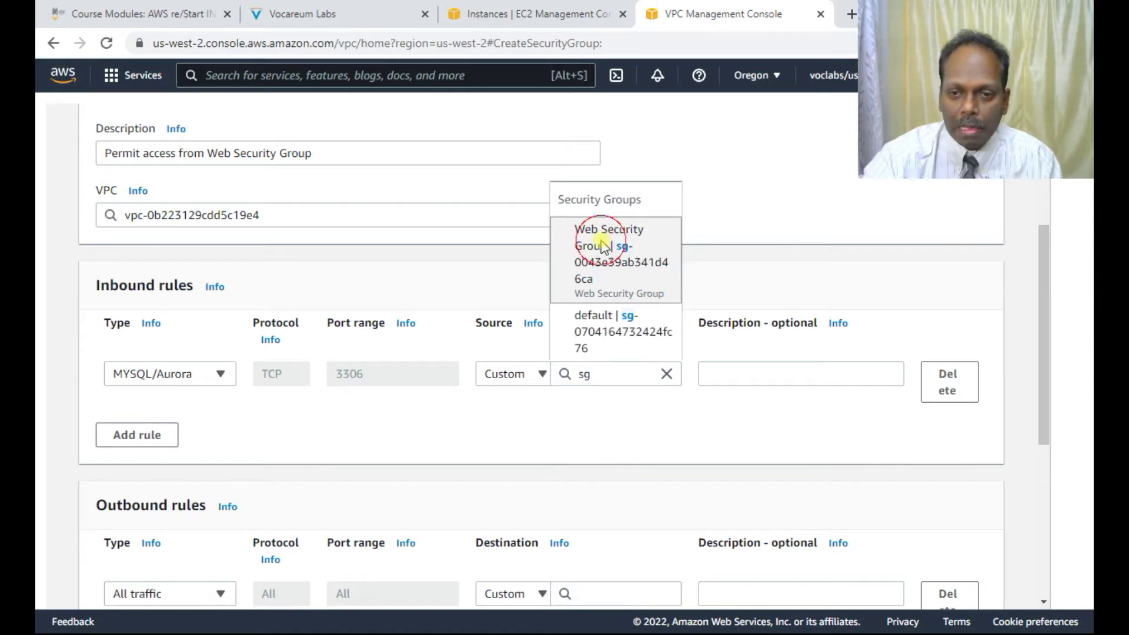
{"action": "left_click", "coordinate": [591, 242]}
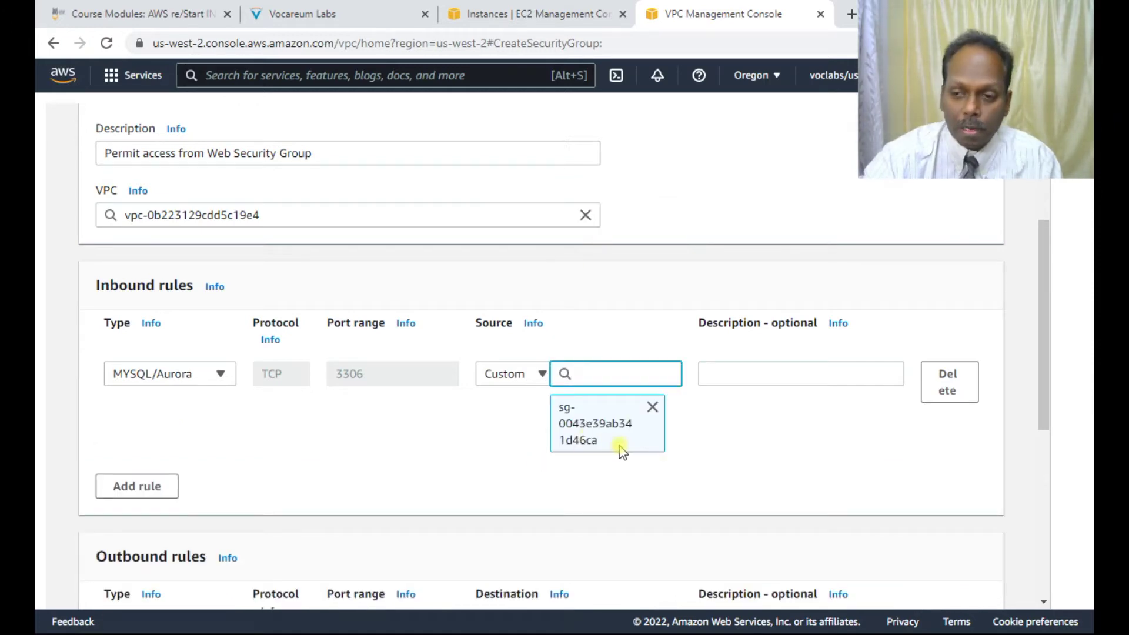
Step: Create the DB Security Group, go back to the security groups list, and bring up the lab instructions
{"action": "scroll", "coordinate": [330, 429], "scroll_direction": "down", "scroll_amount": 2}
{"action": "scroll", "coordinate": [329, 429], "scroll_direction": "down", "scroll_amount": 5}
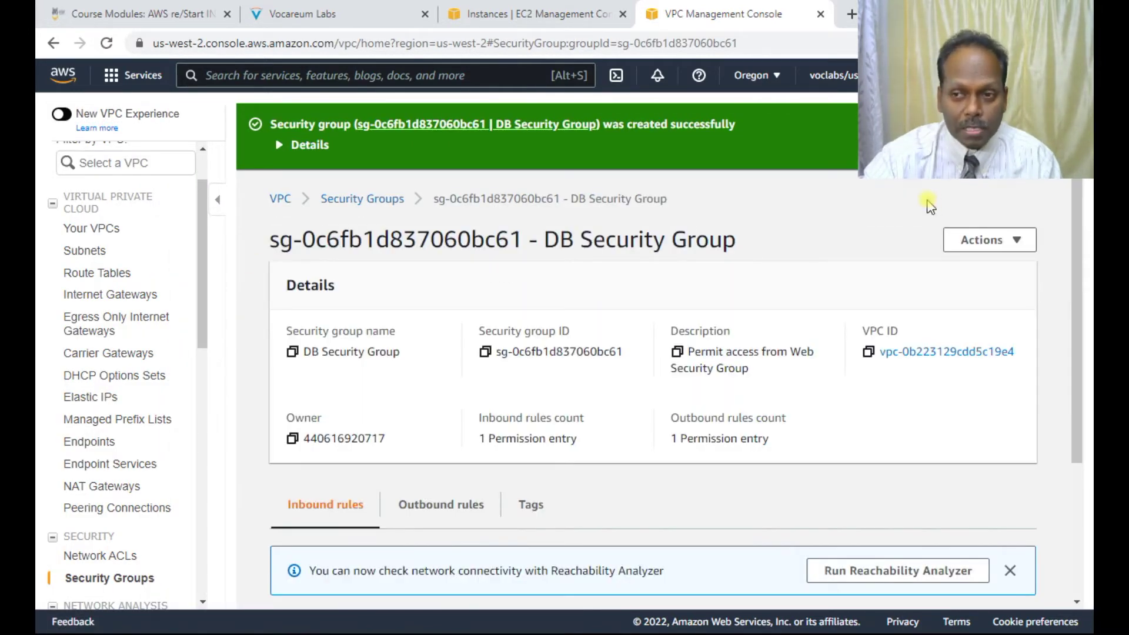
{"action": "left_click", "coordinate": [383, 203]}
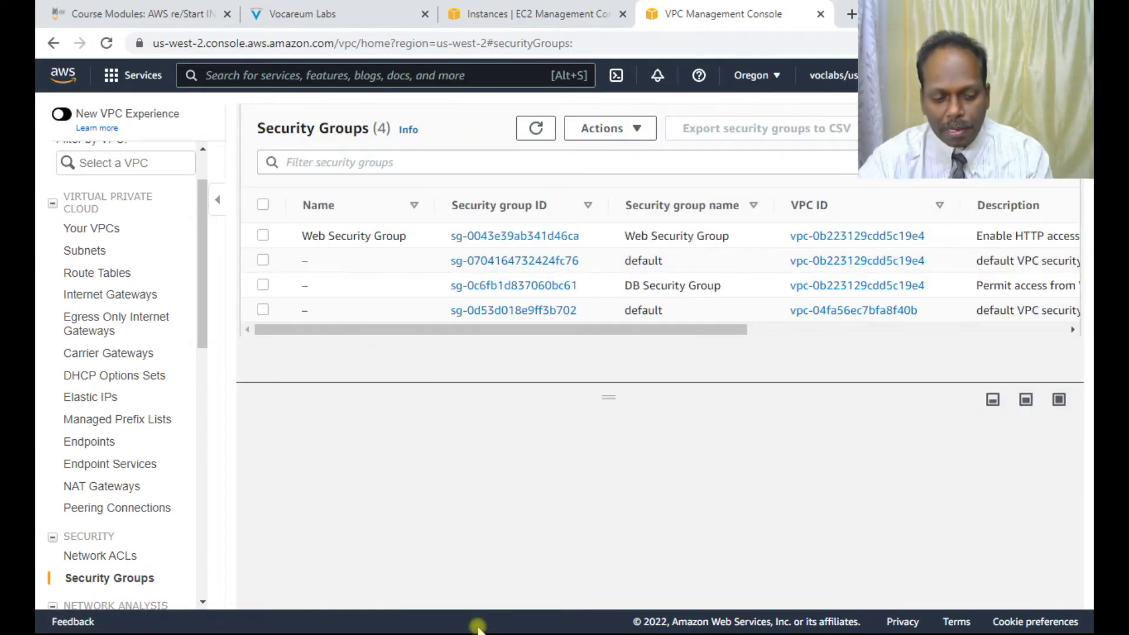
{"action": "key", "text": "alt+Tab"}
{"action": "key", "text": "alt+Tab"}
{"action": "key", "text": "alt+Tab"}
{"action": "key", "text": "alt+Tab"}
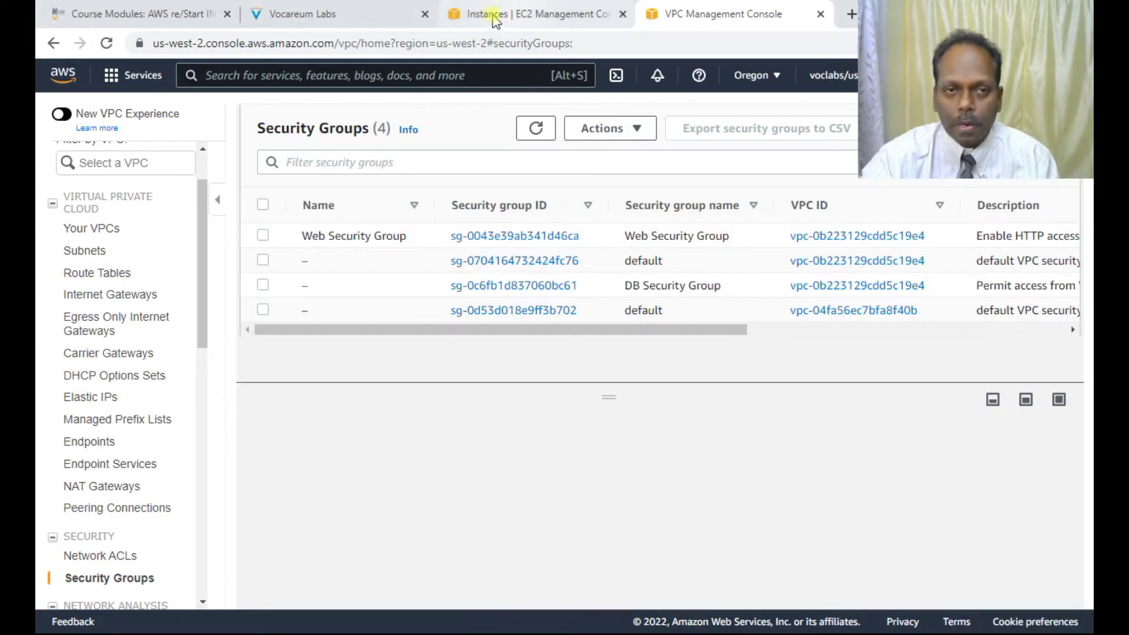
{"action": "left_click", "coordinate": [328, 14]}
{"action": "scroll", "coordinate": [424, 424], "scroll_direction": "down", "scroll_amount": 10}
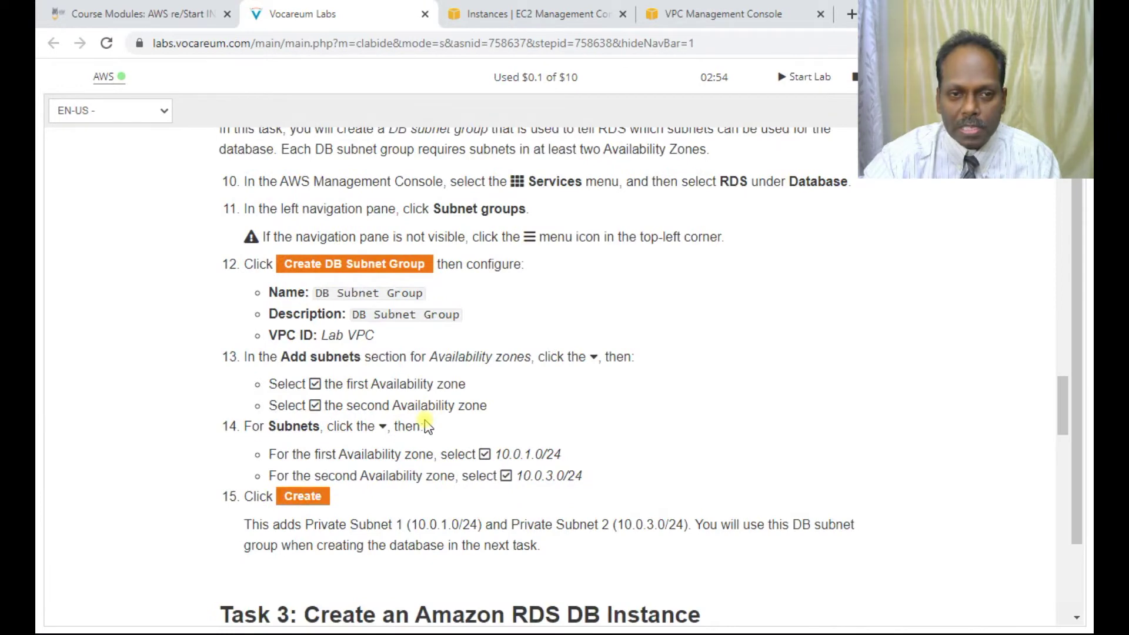
{"action": "scroll", "coordinate": [428, 394], "scroll_direction": "up", "scroll_amount": 4}
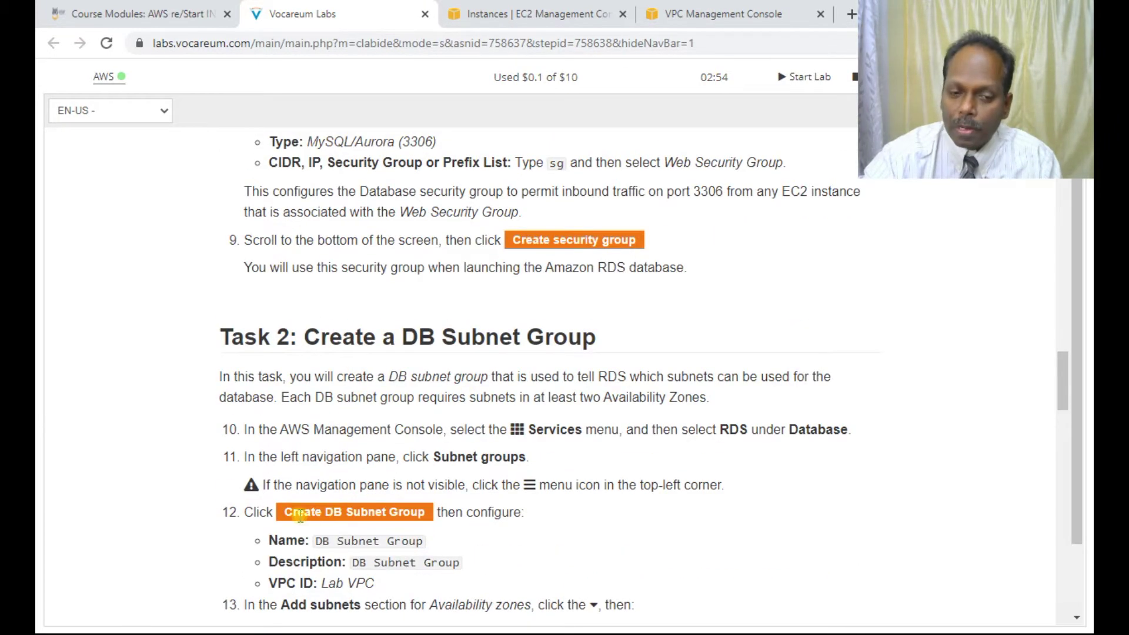
{"action": "left_click_drag", "start_coordinate": [300, 516], "coordinate": [425, 512]}
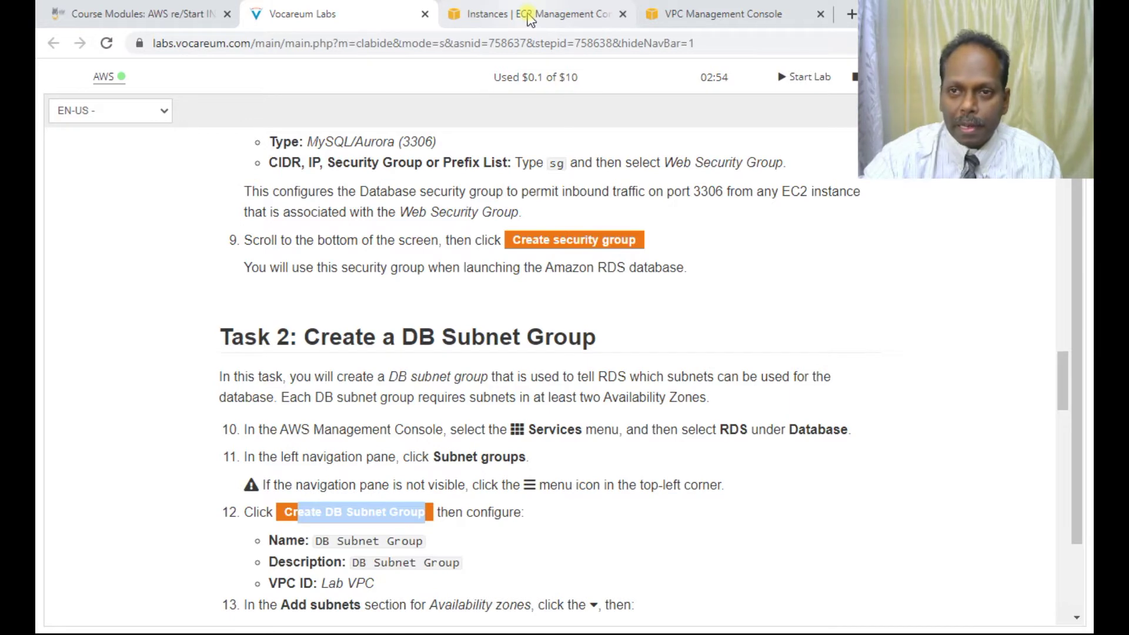
{"action": "left_click", "coordinate": [691, 13]}
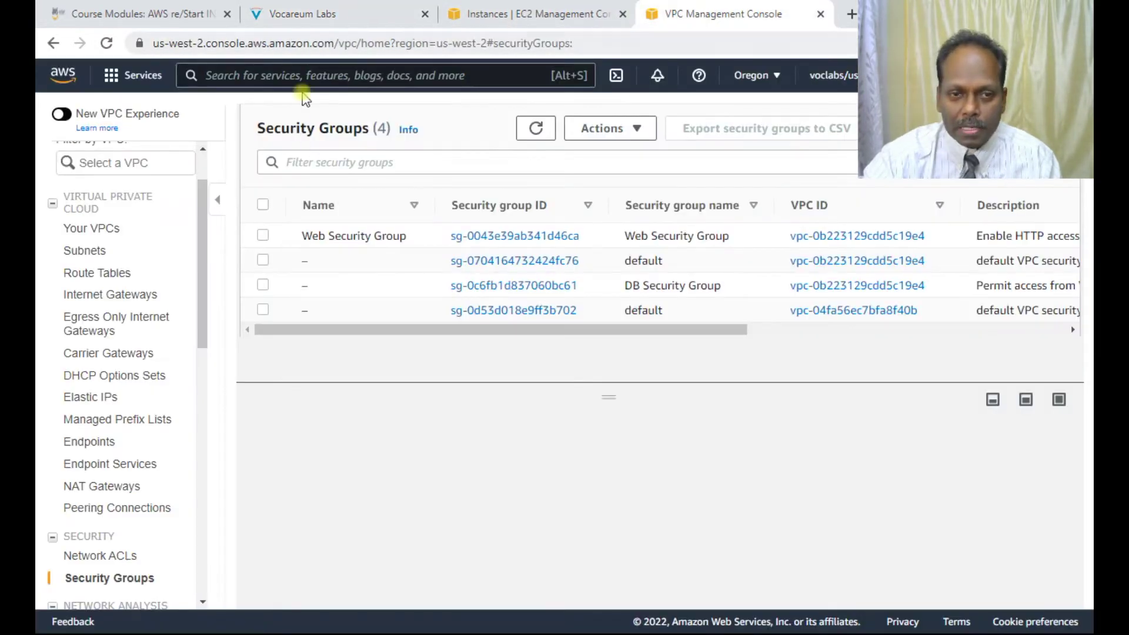
{"action": "left_click", "coordinate": [525, 13]}
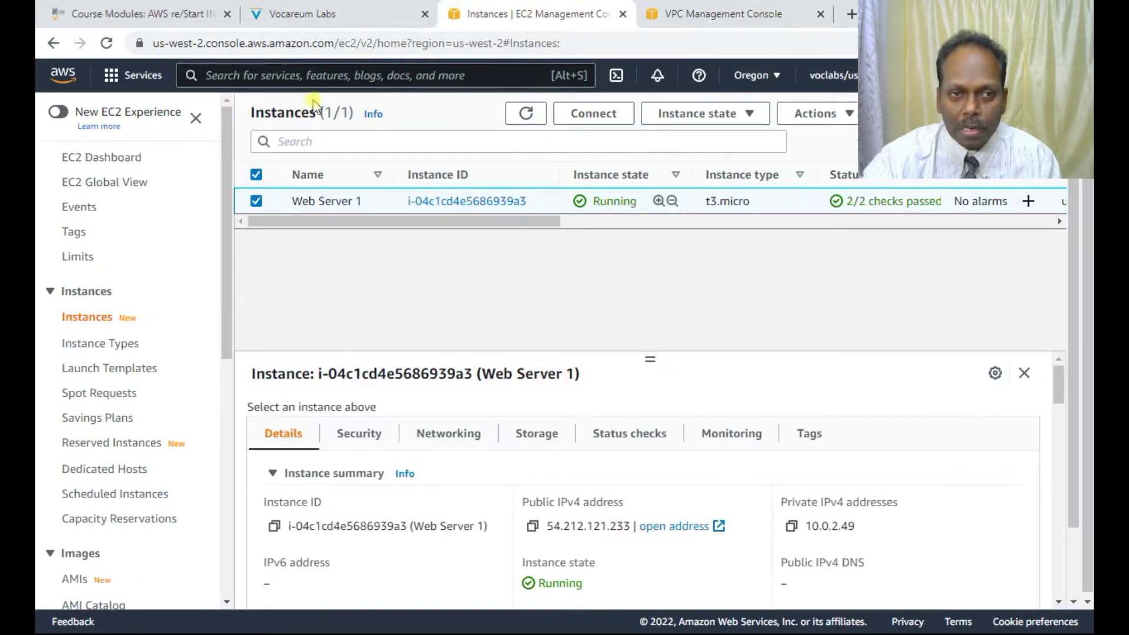
{"action": "left_click", "coordinate": [713, 13]}
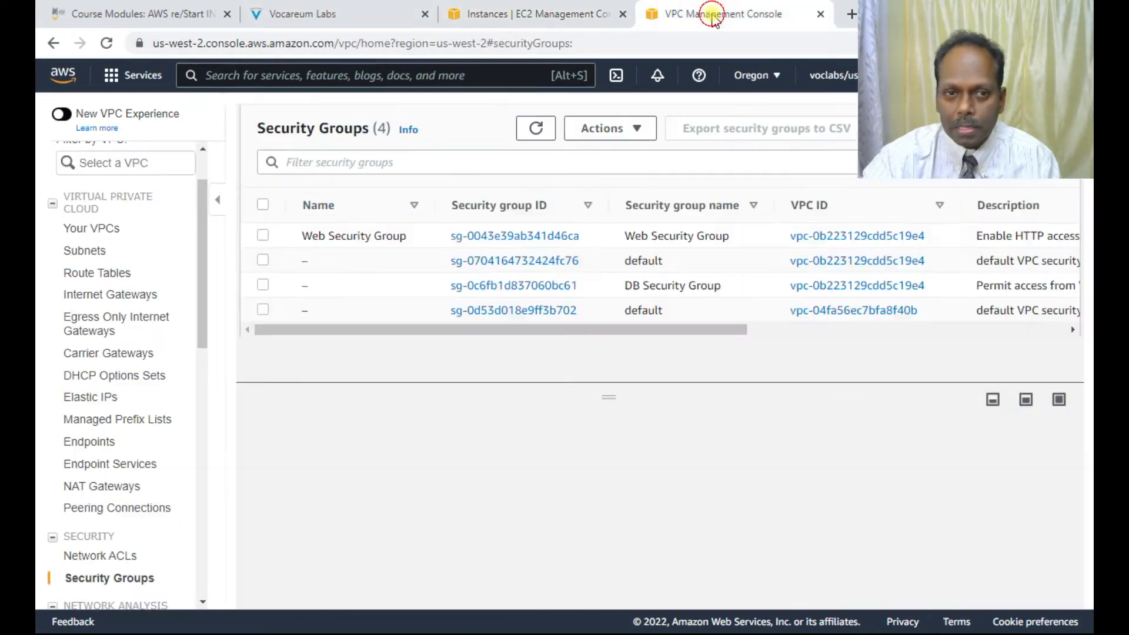
Step: Search for rds, go to RDS Subnet groups, and start a new DB subnet group
{"action": "left_click", "coordinate": [277, 75]}
{"action": "type", "text": "rds"}
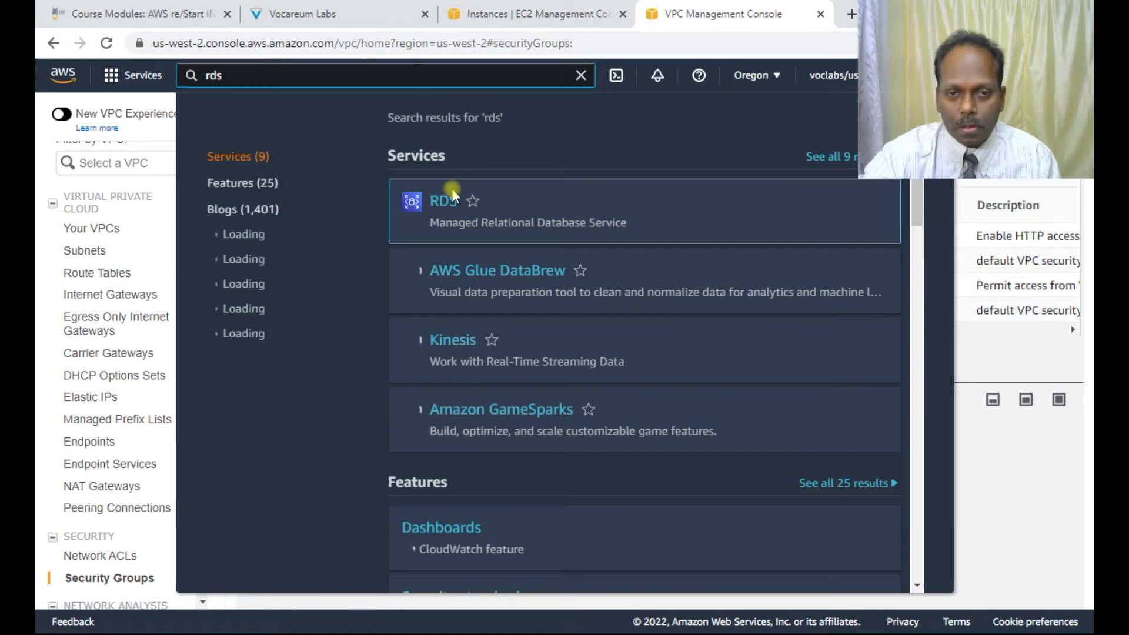
{"action": "left_click", "coordinate": [444, 203]}
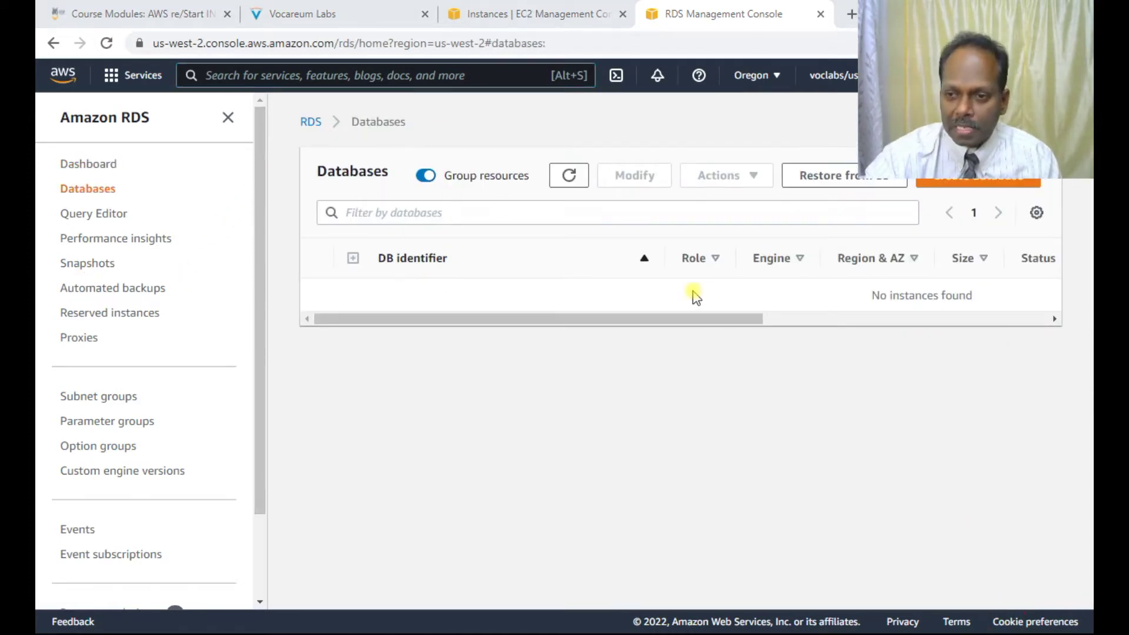
{"action": "left_click", "coordinate": [123, 398]}
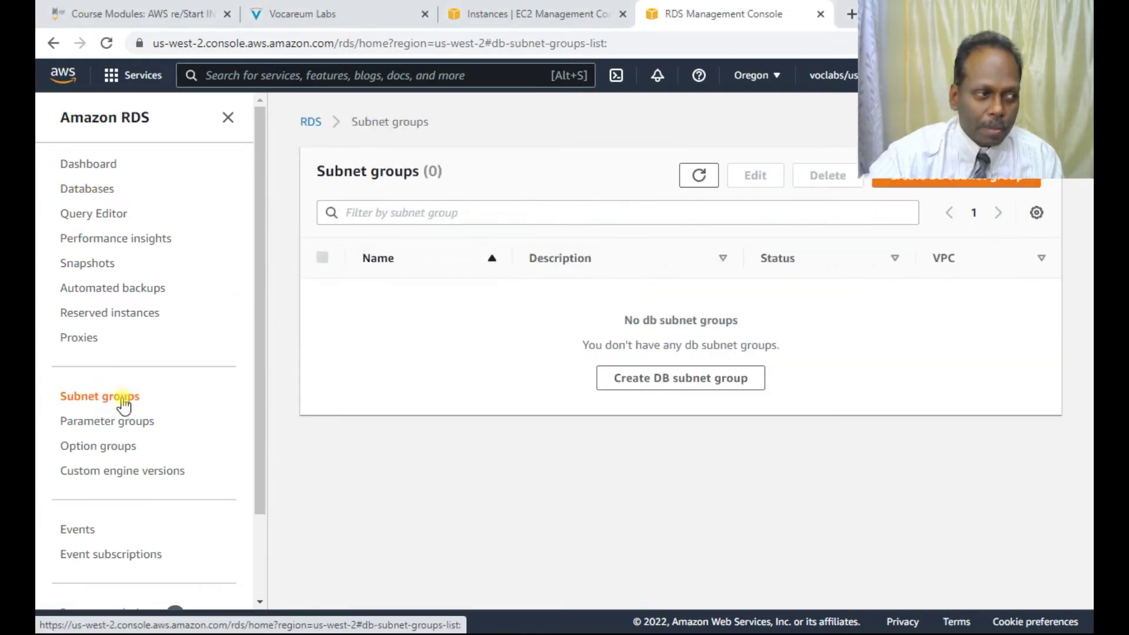
{"action": "left_click", "coordinate": [955, 181]}
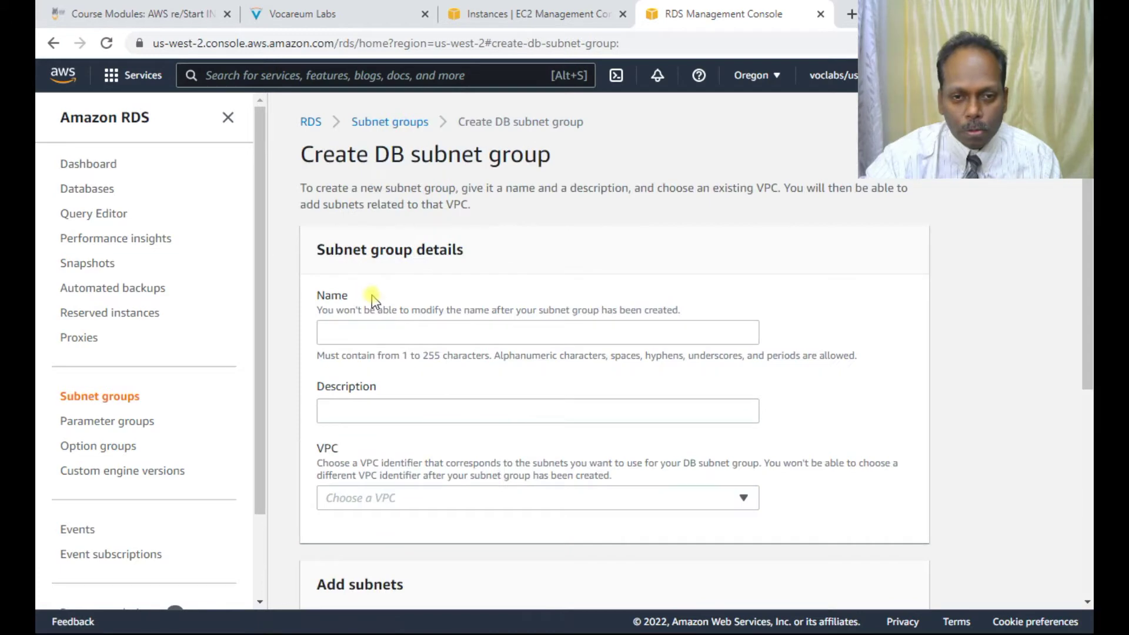
Step: Enter 'DB Subnet Group' as both the subnet group name and description
{"action": "left_click", "coordinate": [355, 332]}
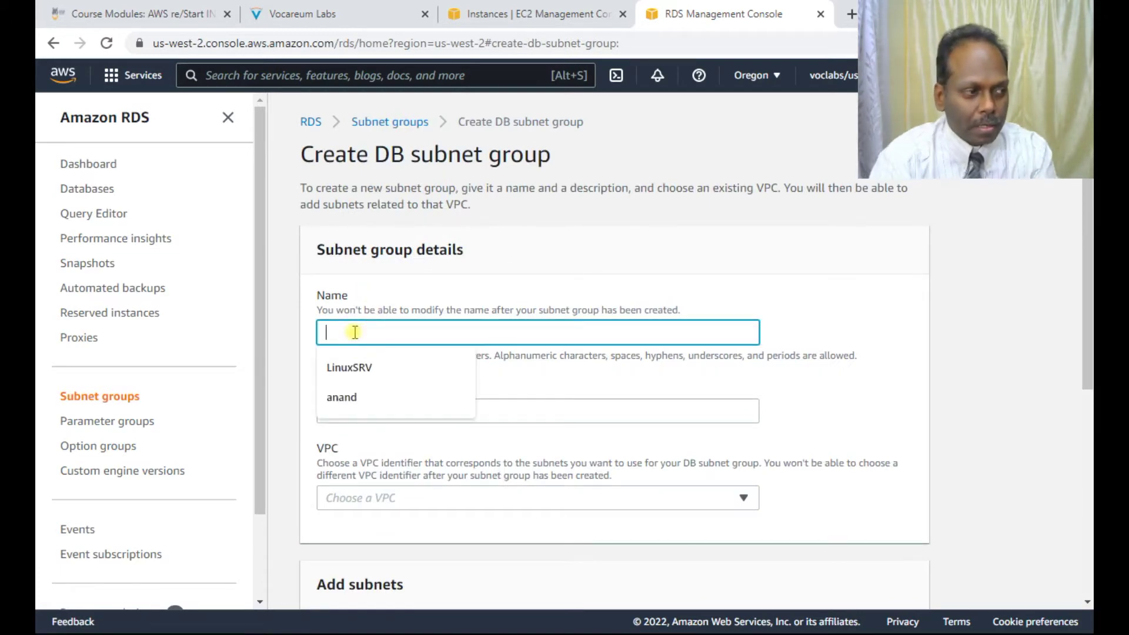
{"action": "type", "text": "DB S"}
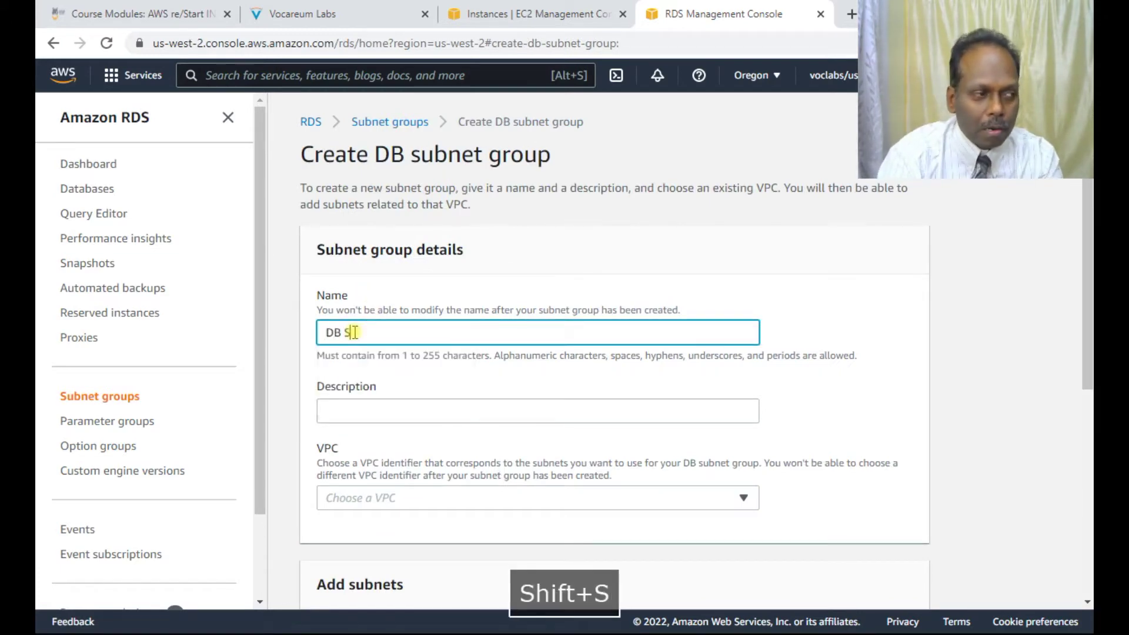
{"action": "type", "text": "ubnet Group"}
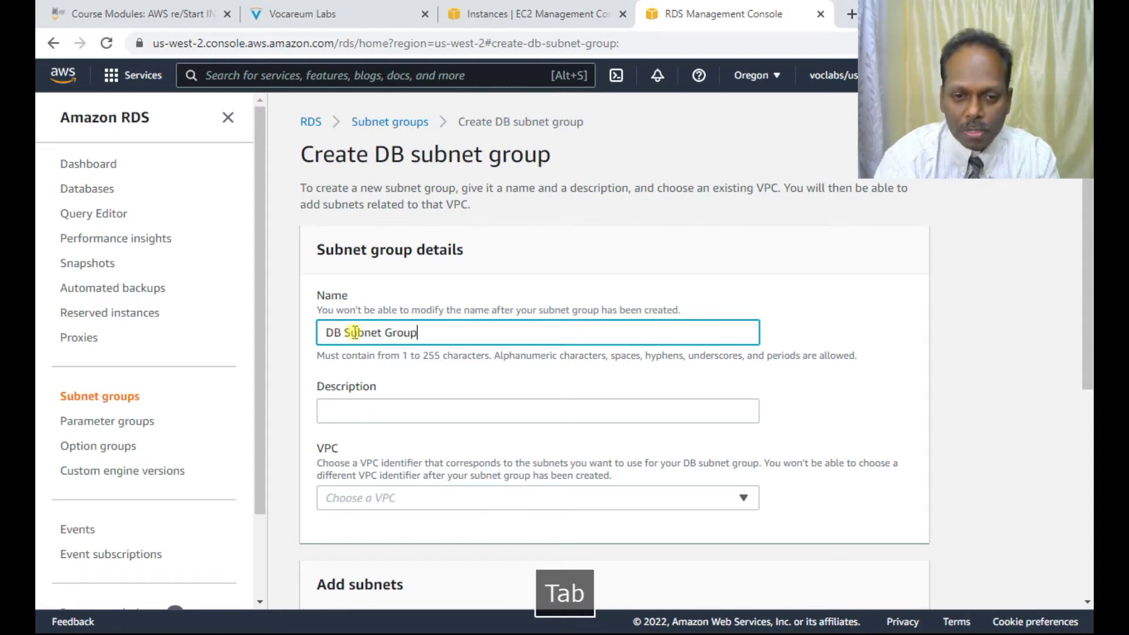
{"action": "key", "text": "Tab"}
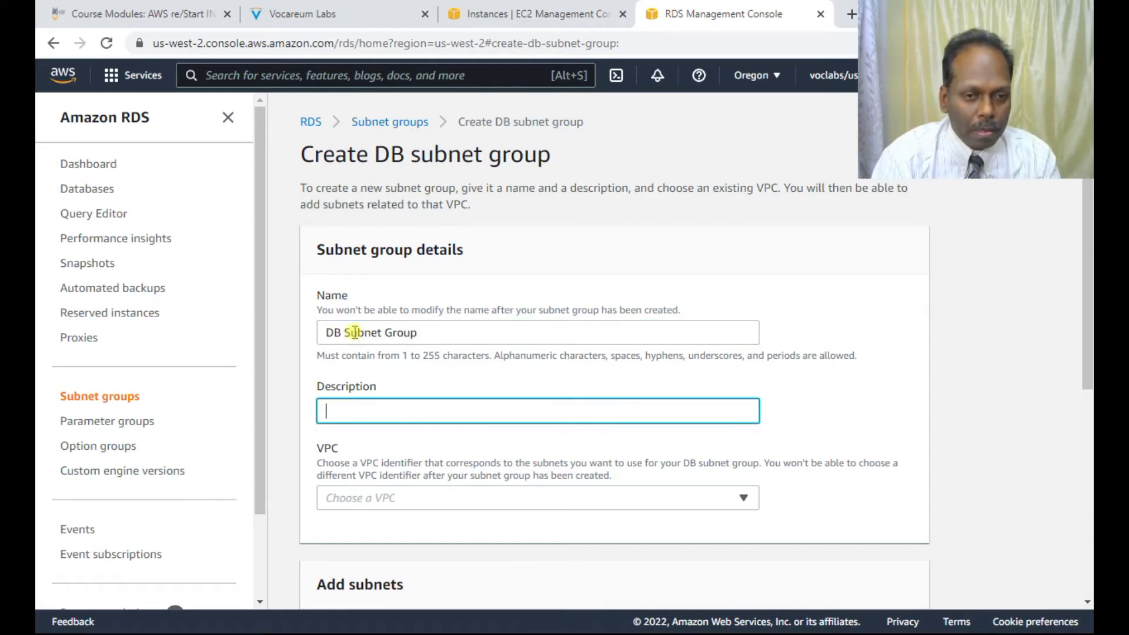
{"action": "type", "text": "DB "}
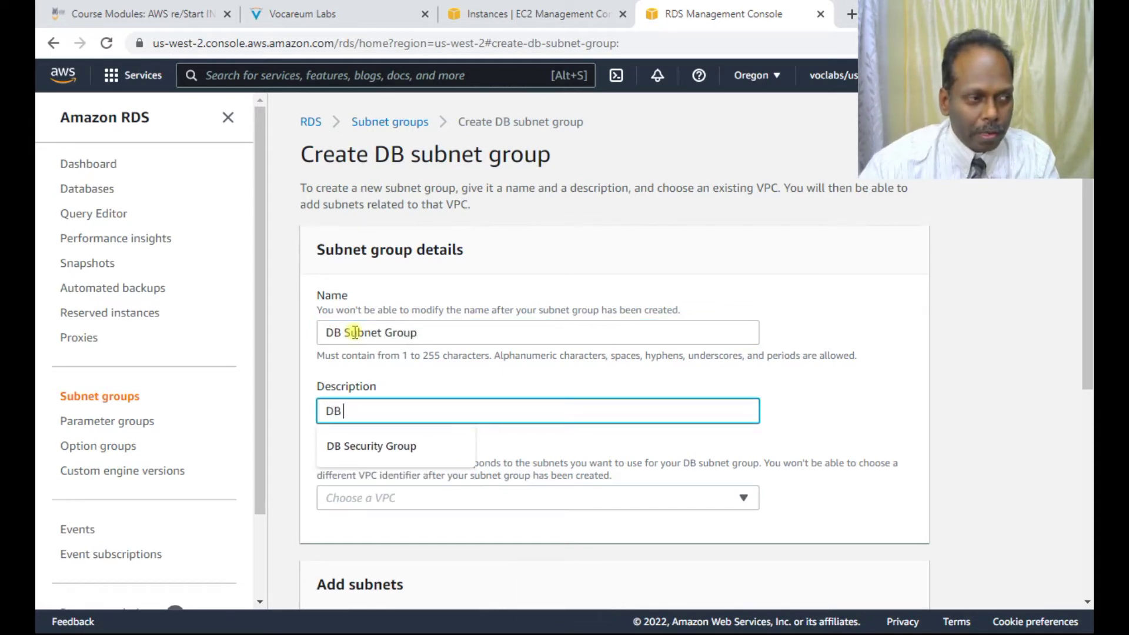
{"action": "type", "text": "Sub"}
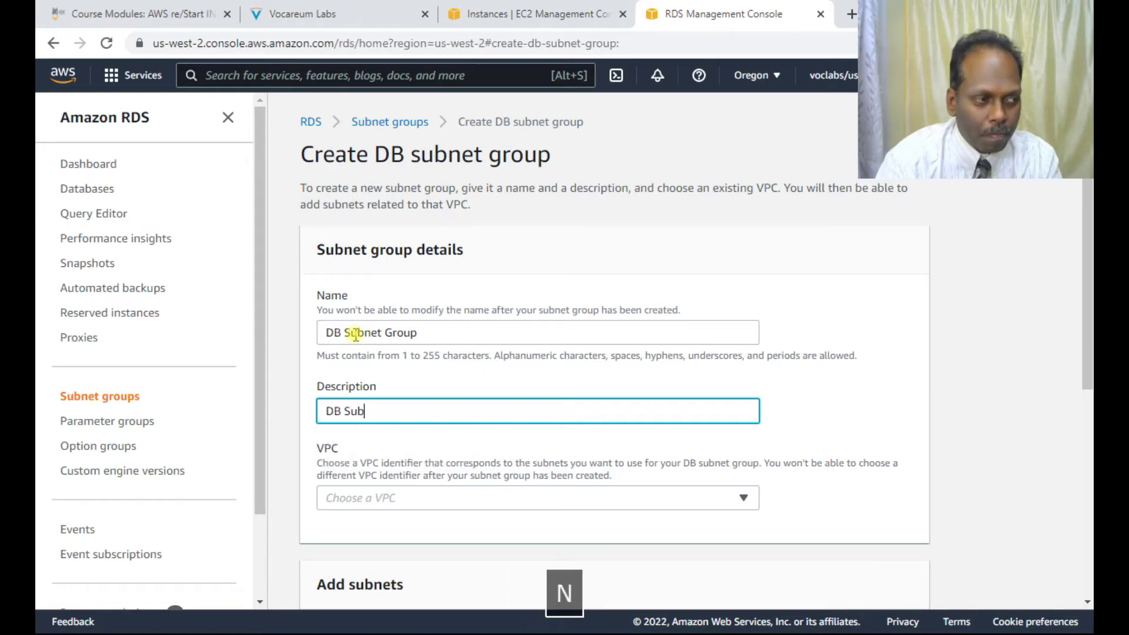
{"action": "type", "text": "net Group"}
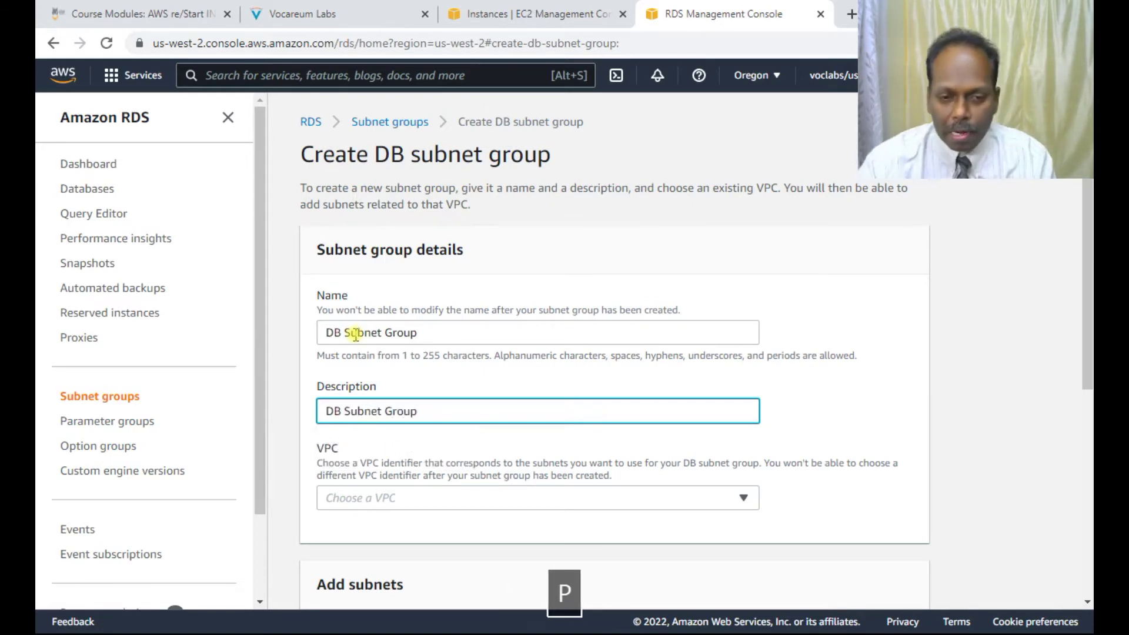
Step: Select Lab VPC for the subnet group, checking the lab instructions before returning to the form
{"action": "left_click", "coordinate": [412, 499]}
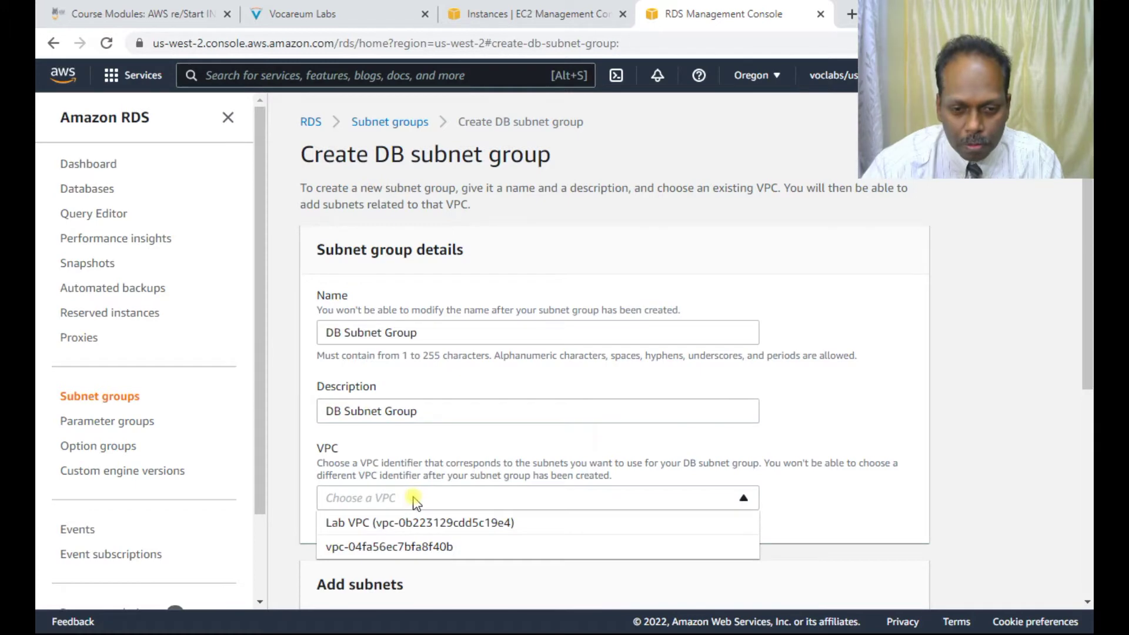
{"action": "left_click", "coordinate": [416, 522]}
{"action": "scroll", "coordinate": [678, 464], "scroll_direction": "down", "scroll_amount": 5}
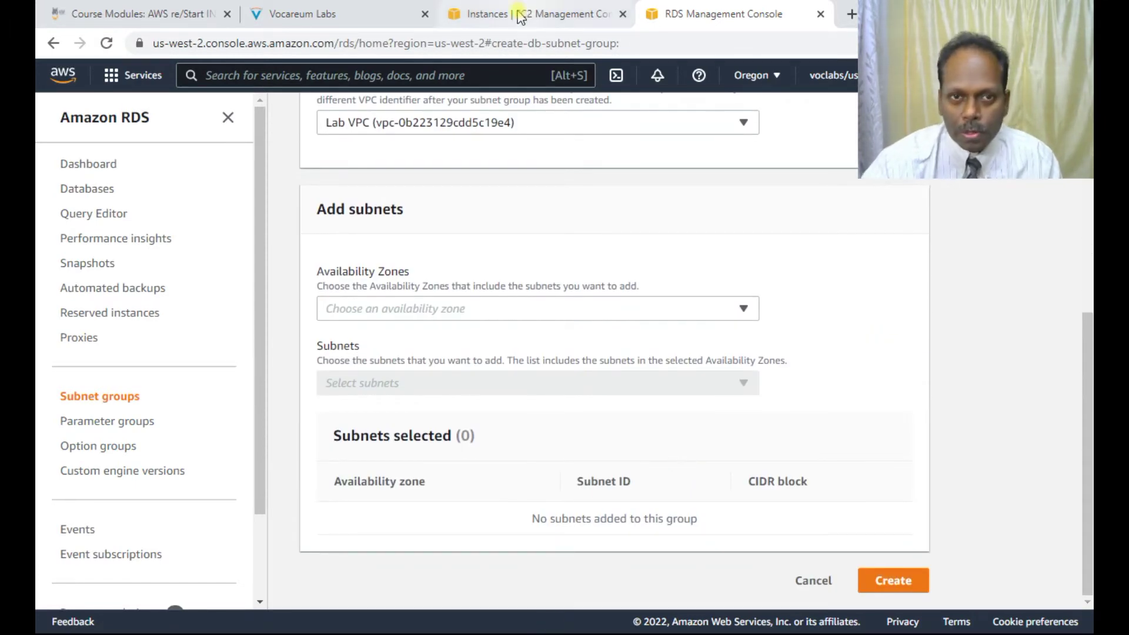
{"action": "left_click", "coordinate": [377, 13]}
{"action": "scroll", "coordinate": [497, 419], "scroll_direction": "down", "scroll_amount": 7}
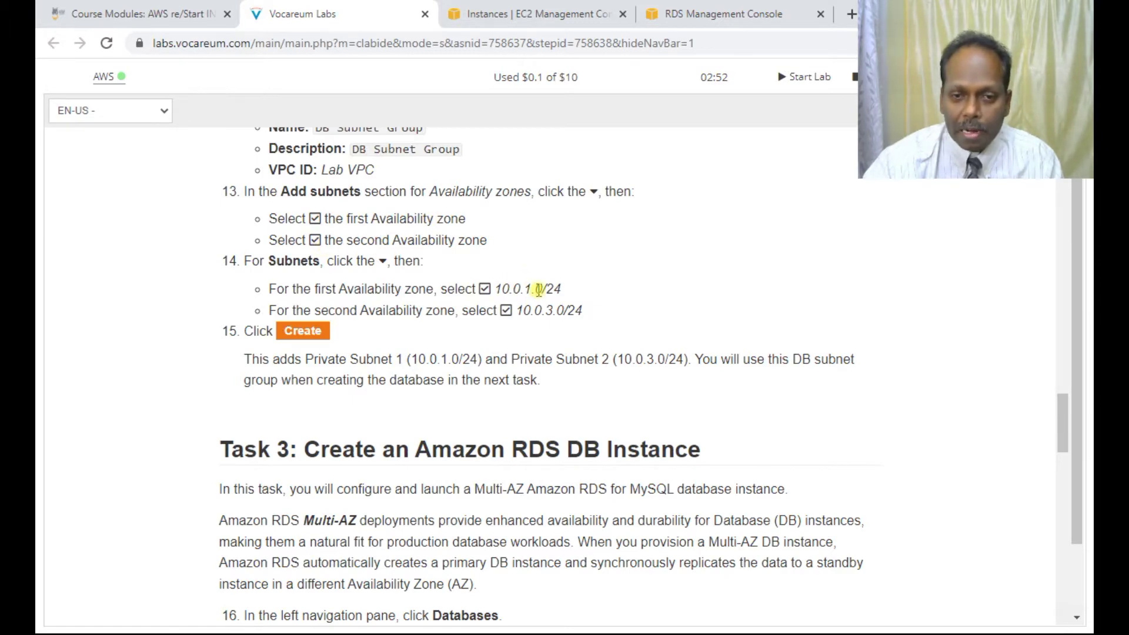
{"action": "left_click", "coordinate": [559, 19]}
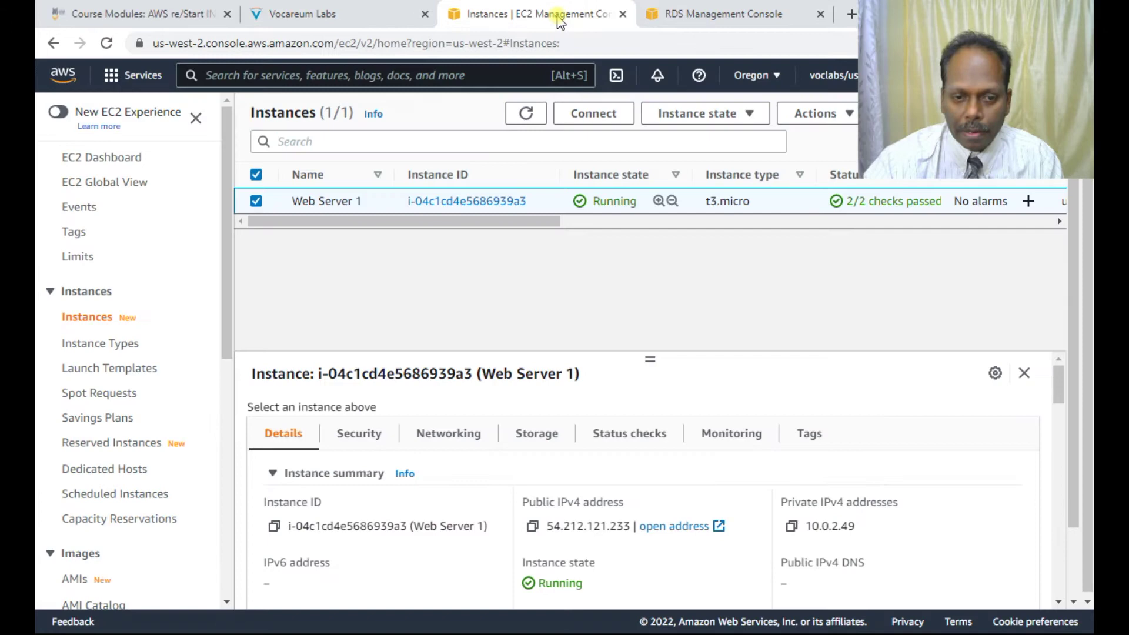
{"action": "left_click", "coordinate": [697, 14]}
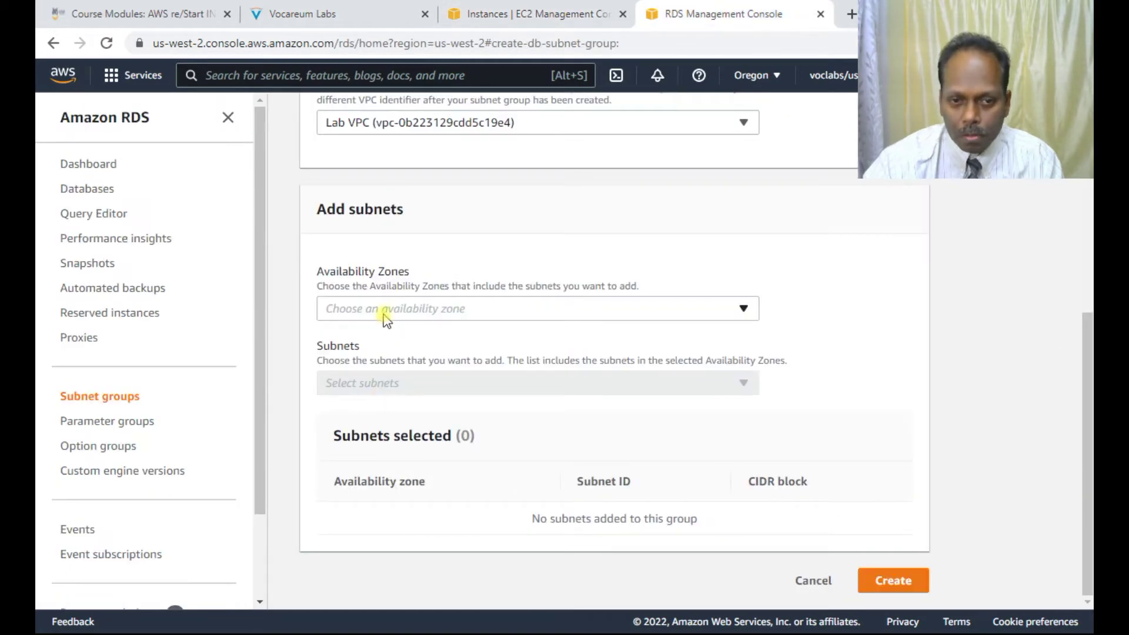
Step: Select availability zones us-west-2a and us-west-2b for the subnet group
{"action": "left_click", "coordinate": [407, 313]}
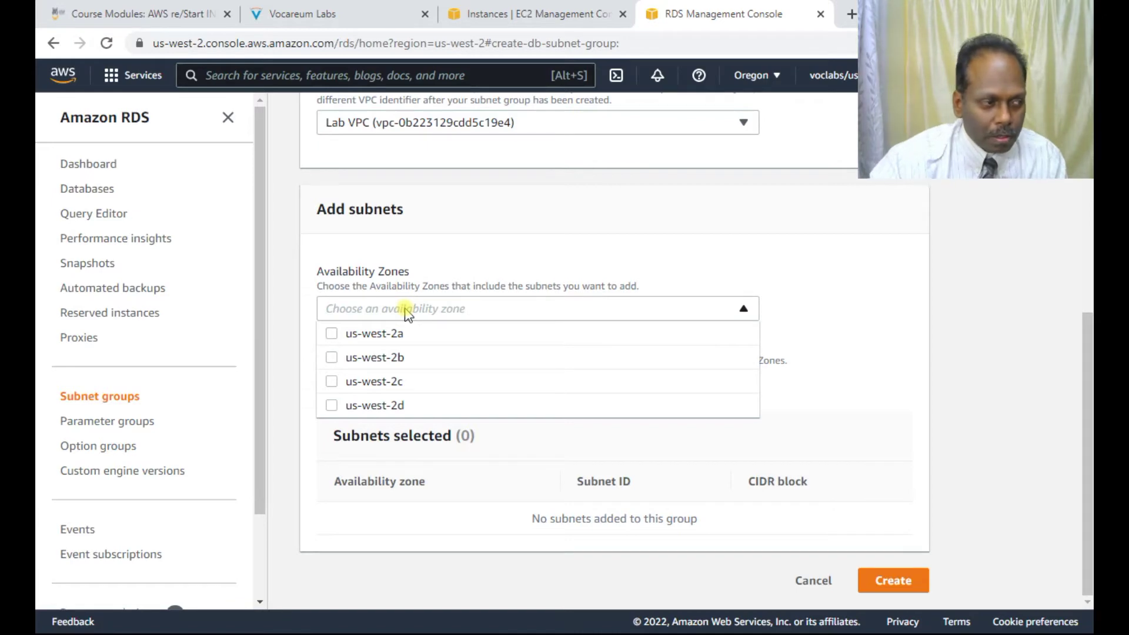
{"action": "left_click", "coordinate": [394, 335]}
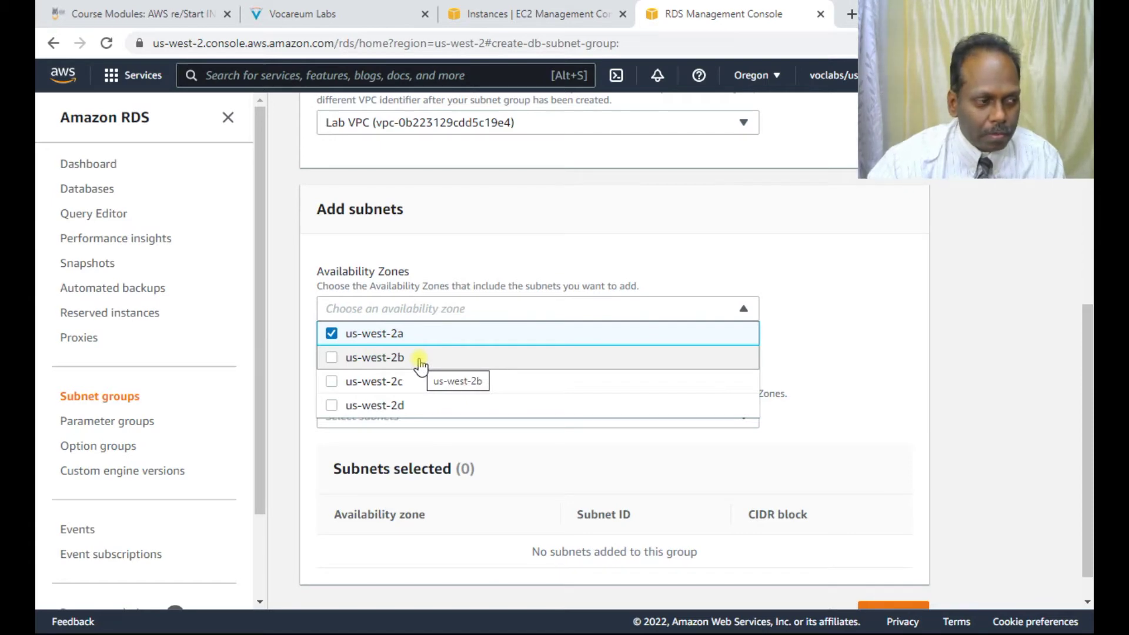
{"action": "left_click", "coordinate": [331, 358]}
{"action": "left_click", "coordinate": [830, 347]}
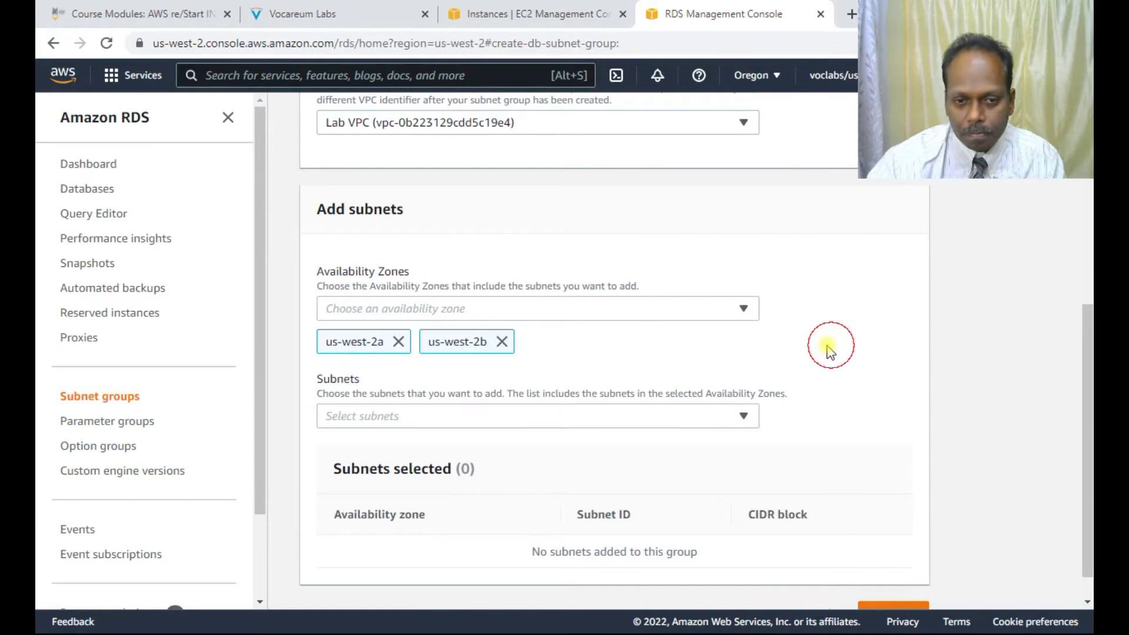
Step: Add subnets 10.0.1.0/24 and 10.0.3.0/24, then switch to the EC2 Instances page
{"action": "left_click", "coordinate": [385, 419]}
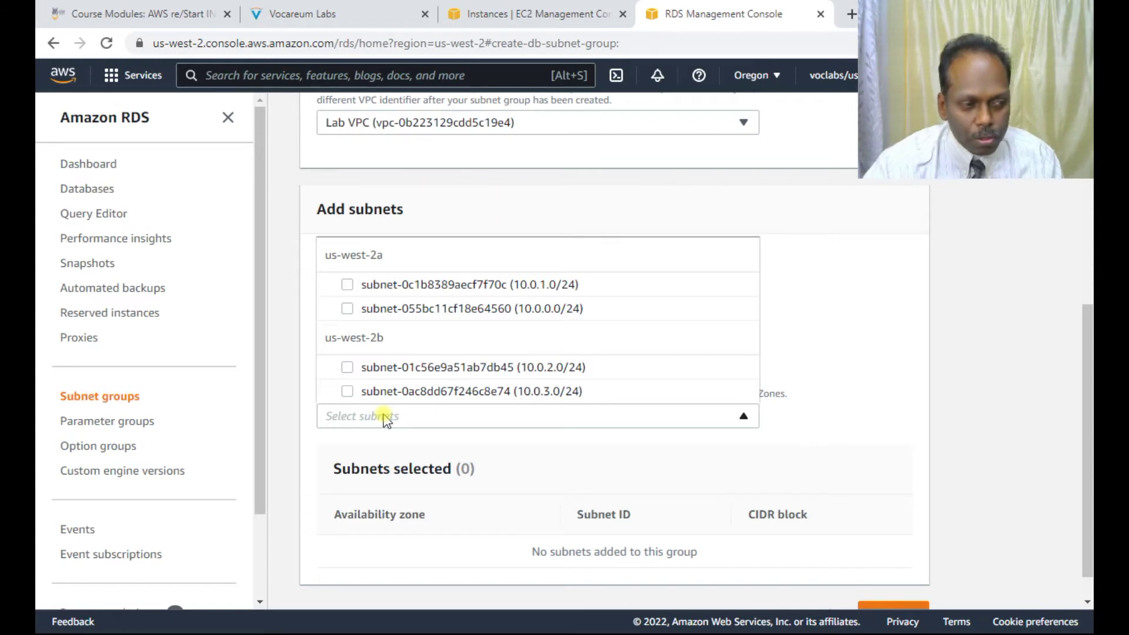
{"action": "left_click", "coordinate": [358, 286]}
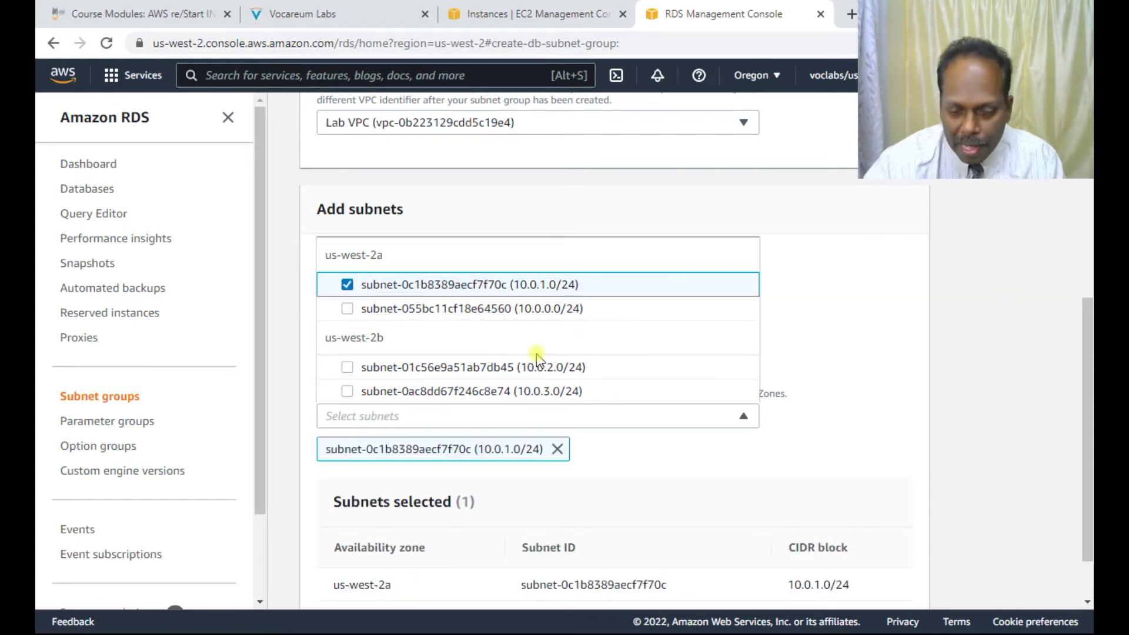
{"action": "left_click", "coordinate": [343, 393]}
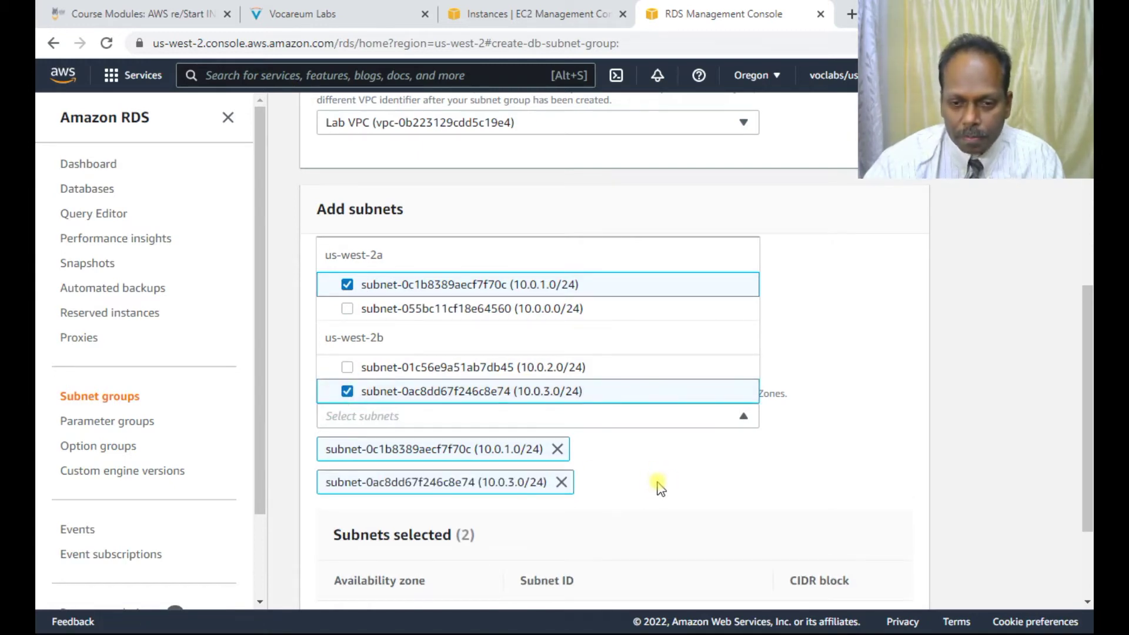
{"action": "left_click", "coordinate": [852, 335]}
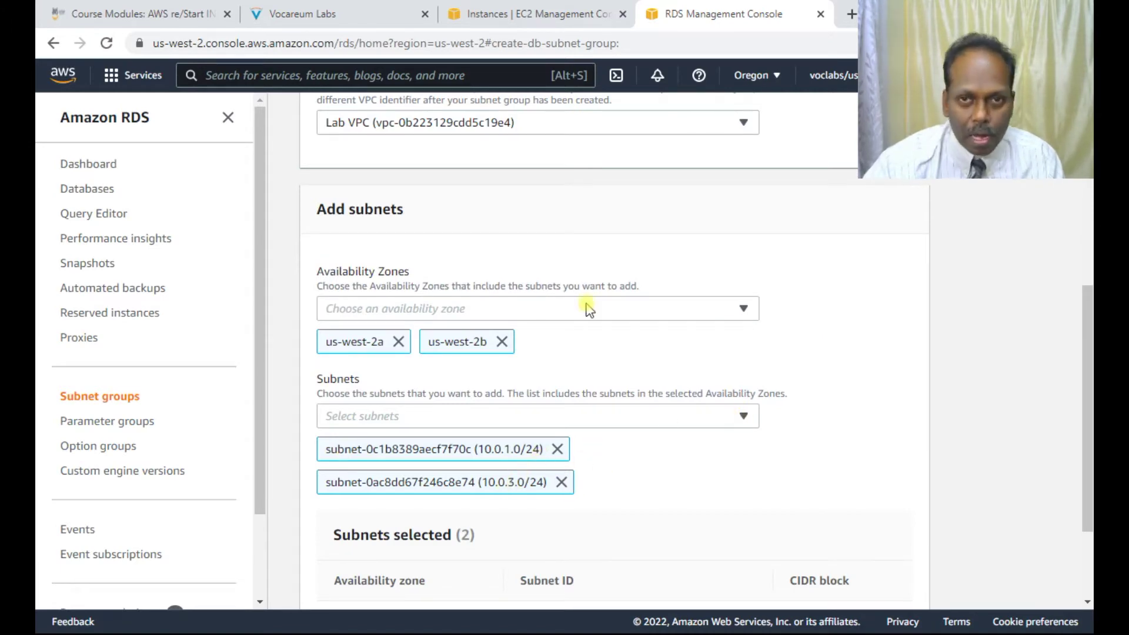
{"action": "left_click", "coordinate": [515, 15]}
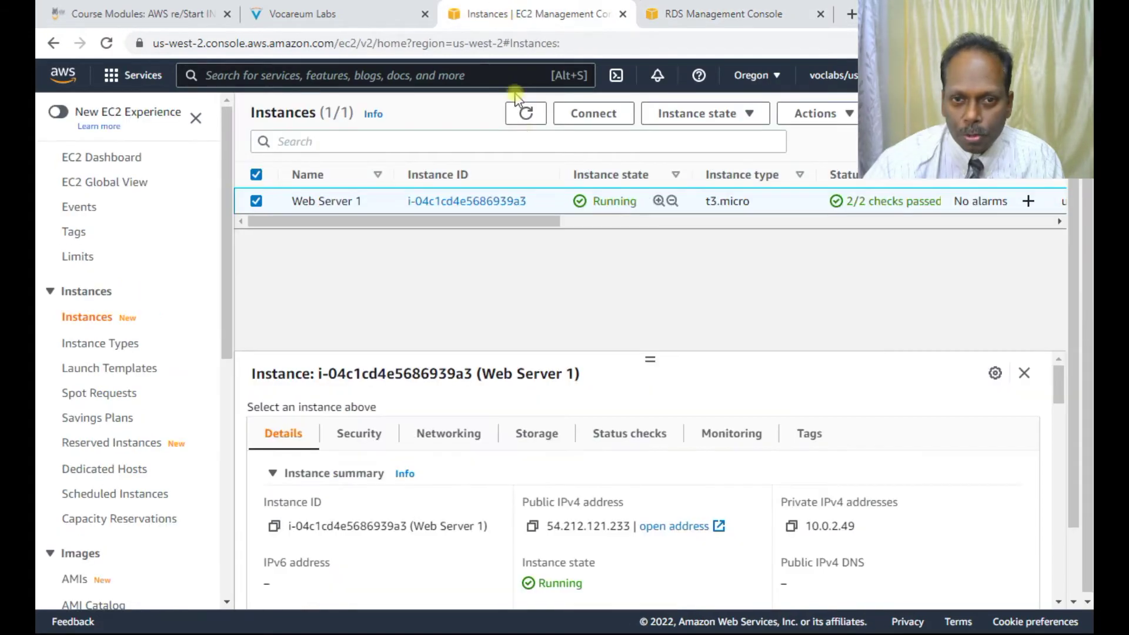
Step: Read Task 2 steps 10–15 in the lab instructions, then return to the subnet group form
{"action": "left_click", "coordinate": [386, 24]}
{"action": "scroll", "coordinate": [598, 425], "scroll_direction": "up", "scroll_amount": 20}
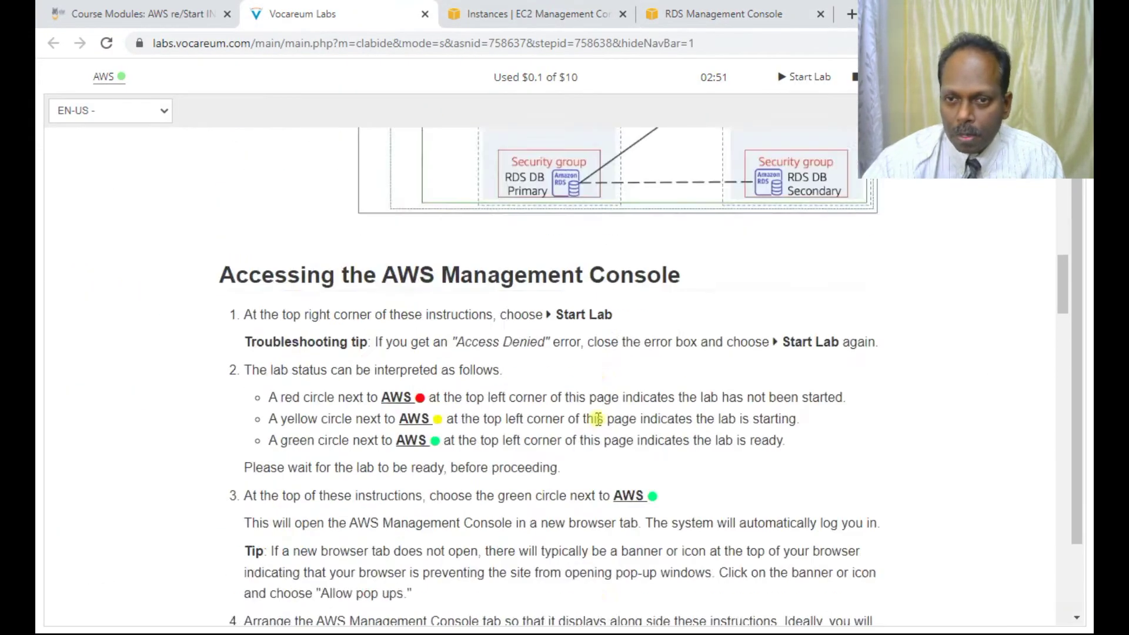
{"action": "scroll", "coordinate": [597, 424], "scroll_direction": "down", "scroll_amount": 1}
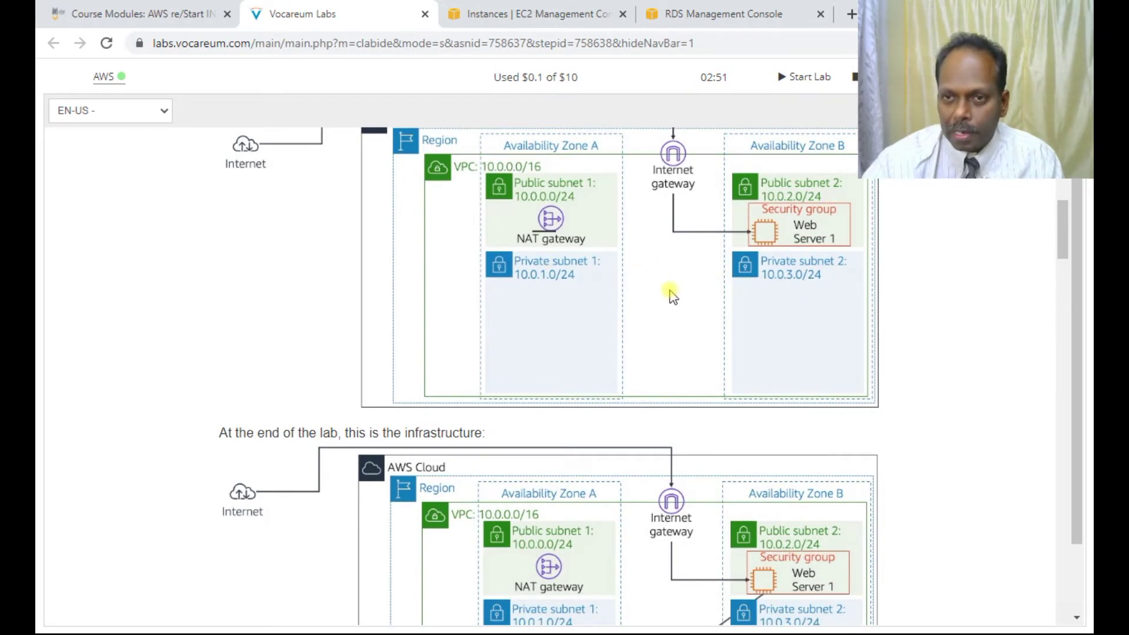
{"action": "scroll", "coordinate": [462, 432], "scroll_direction": "down", "scroll_amount": 15}
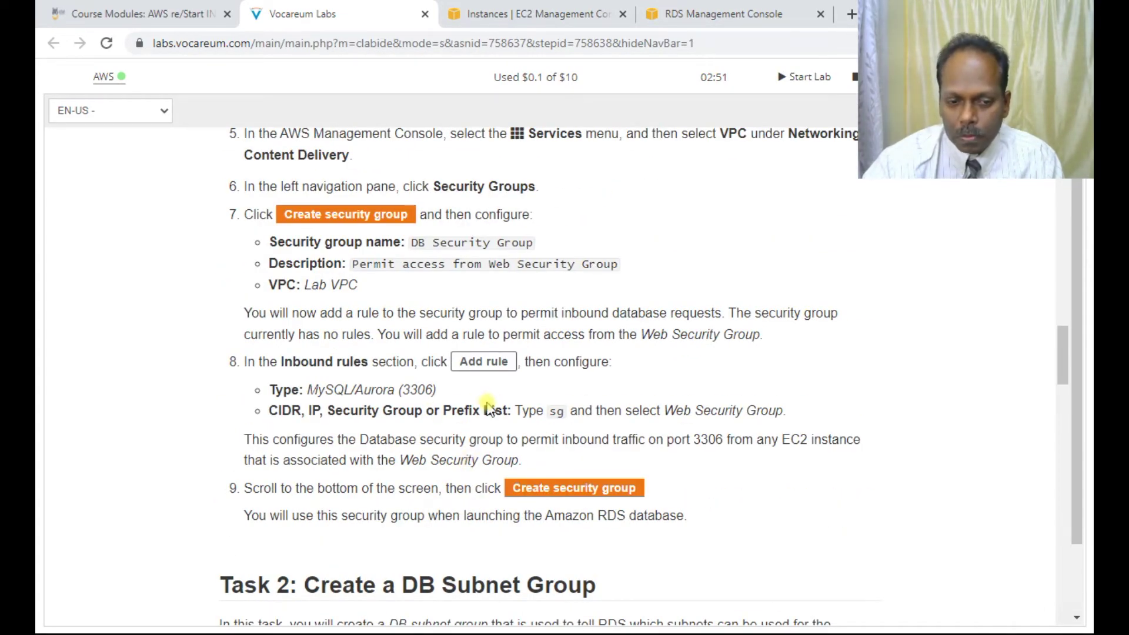
{"action": "scroll", "coordinate": [488, 406], "scroll_direction": "down", "scroll_amount": 7}
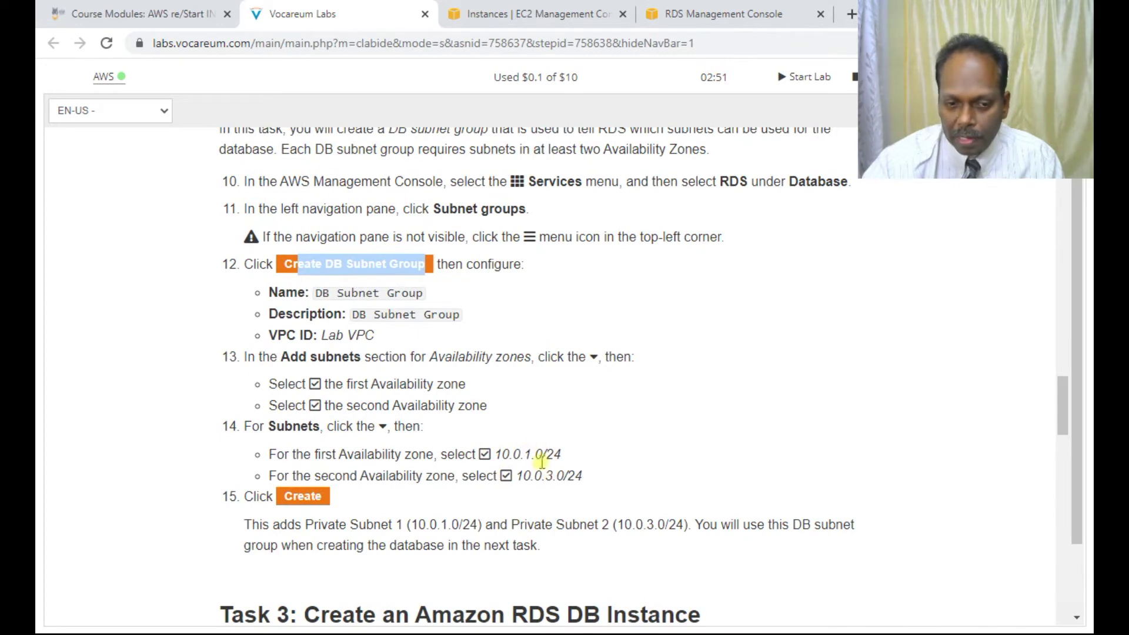
{"action": "scroll", "coordinate": [542, 461], "scroll_direction": "down", "scroll_amount": 1}
{"action": "left_click", "coordinate": [739, 10]}
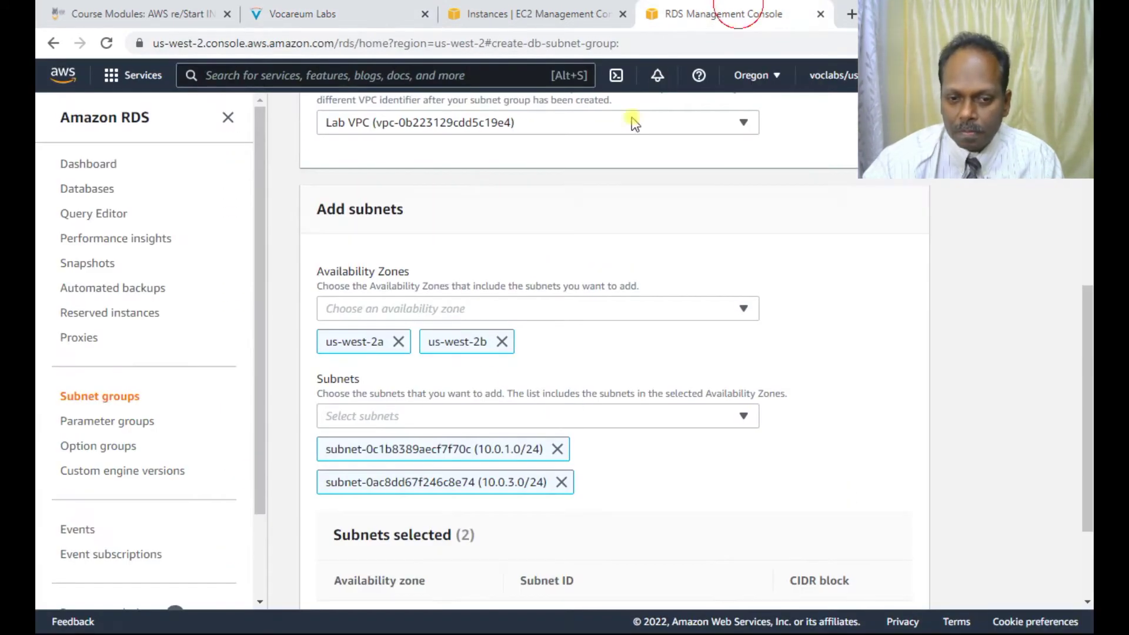
Step: Create 'db subnet group', read the Task 3 lab instructions, and return to RDS
{"action": "scroll", "coordinate": [600, 478], "scroll_direction": "down", "scroll_amount": 2}
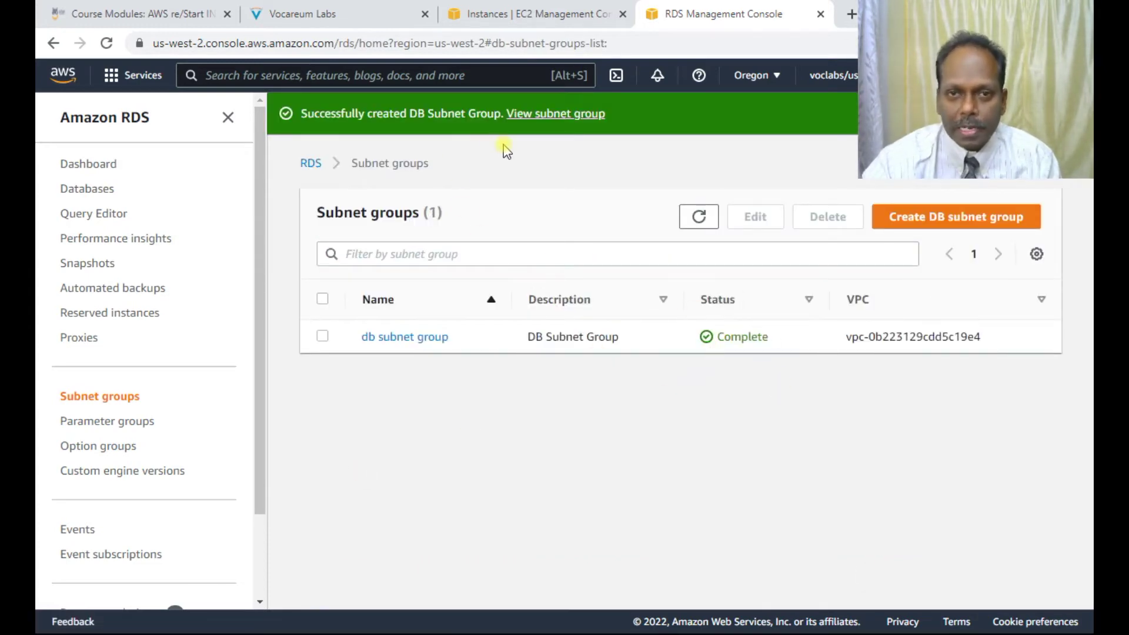
{"action": "left_click", "coordinate": [360, 14]}
{"action": "scroll", "coordinate": [486, 455], "scroll_direction": "down", "scroll_amount": 4}
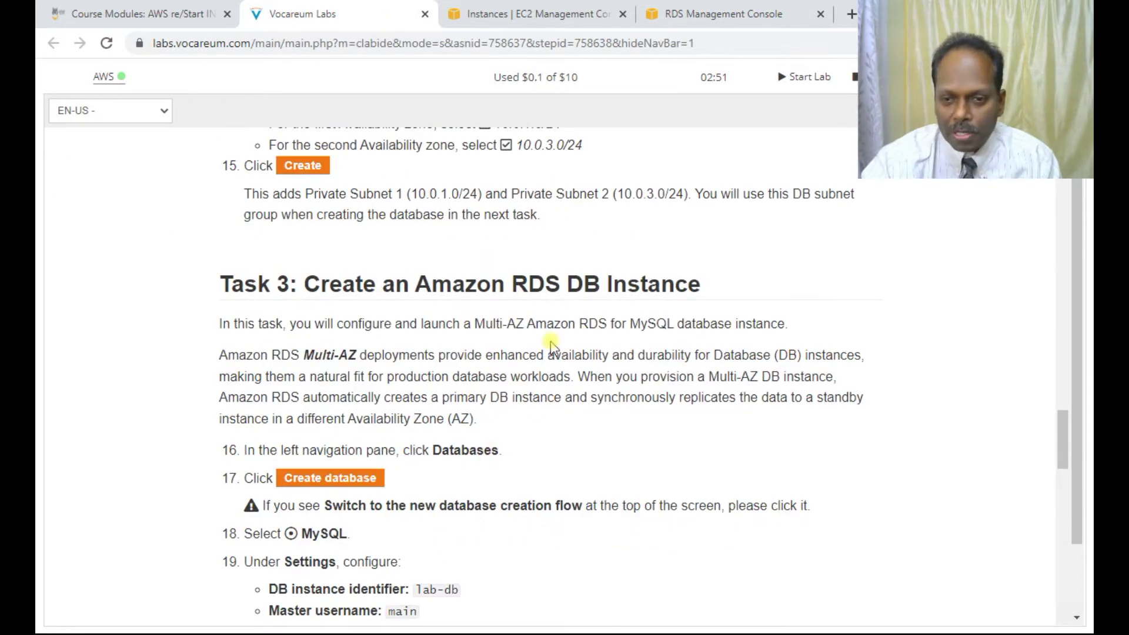
{"action": "scroll", "coordinate": [552, 345], "scroll_direction": "down", "scroll_amount": 4}
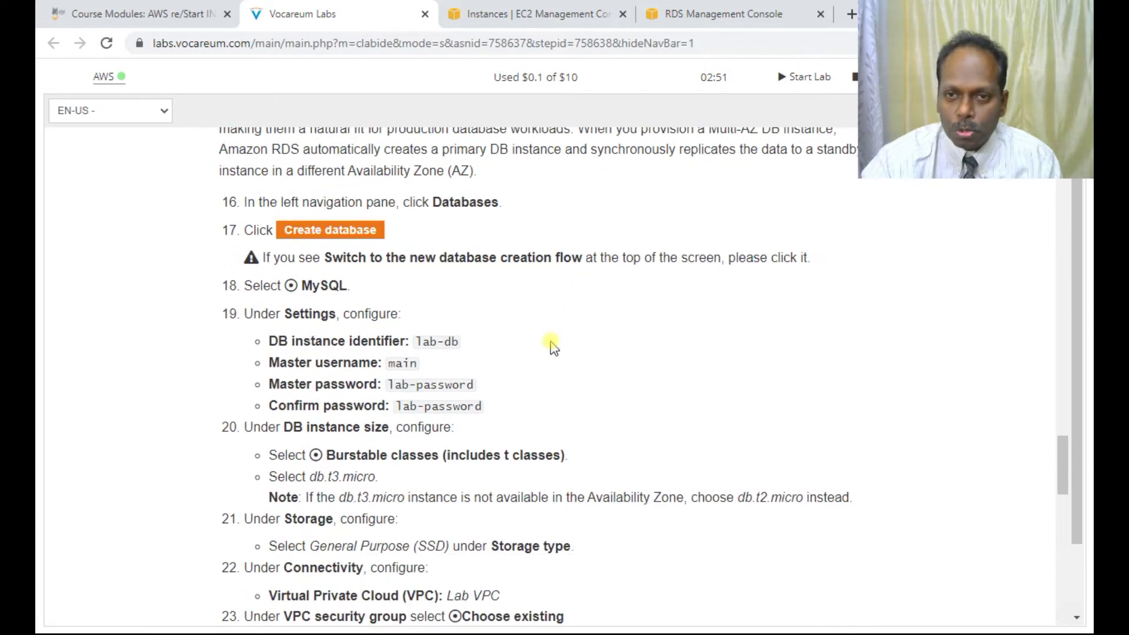
{"action": "left_click", "coordinate": [733, 14]}
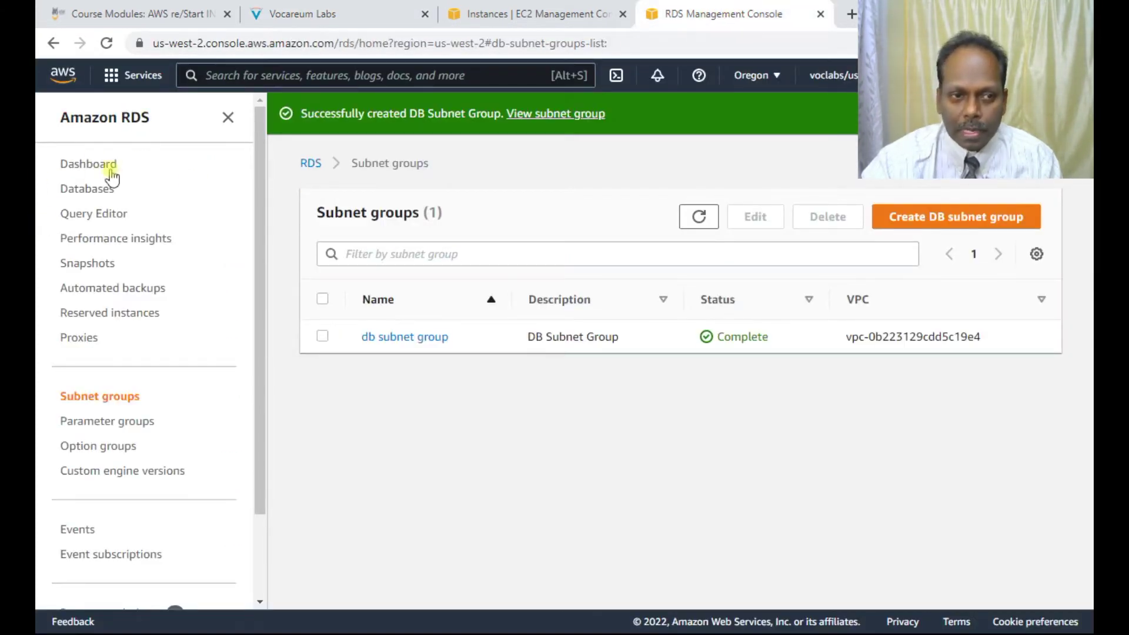
Step: Go to RDS Databases and begin the Create database form
{"action": "left_click", "coordinate": [88, 189]}
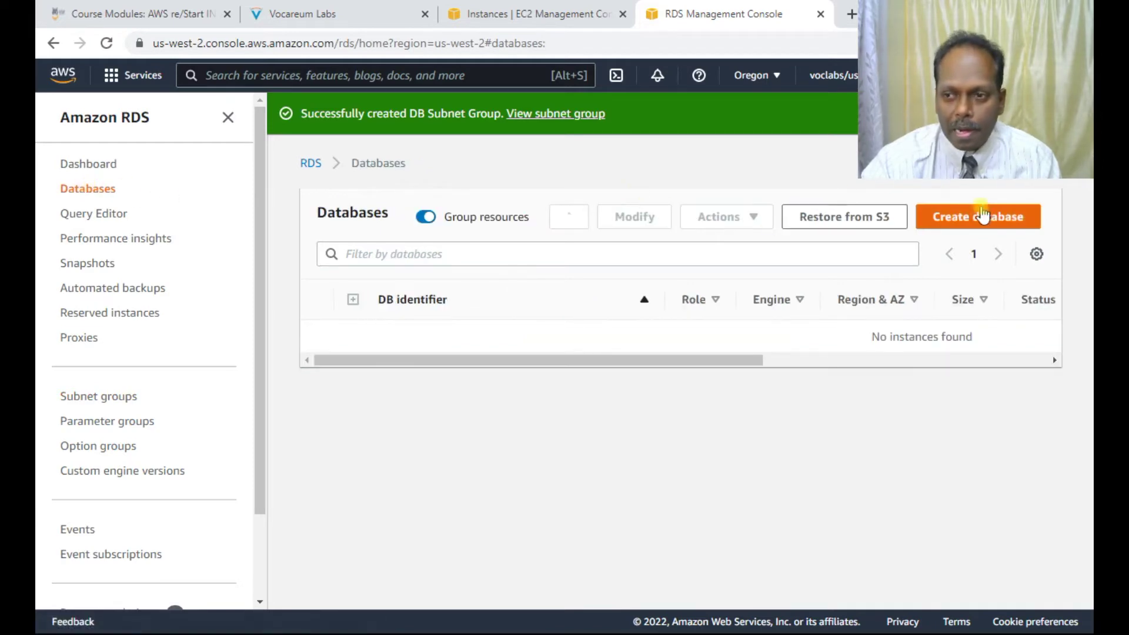
{"action": "left_click", "coordinate": [978, 215]}
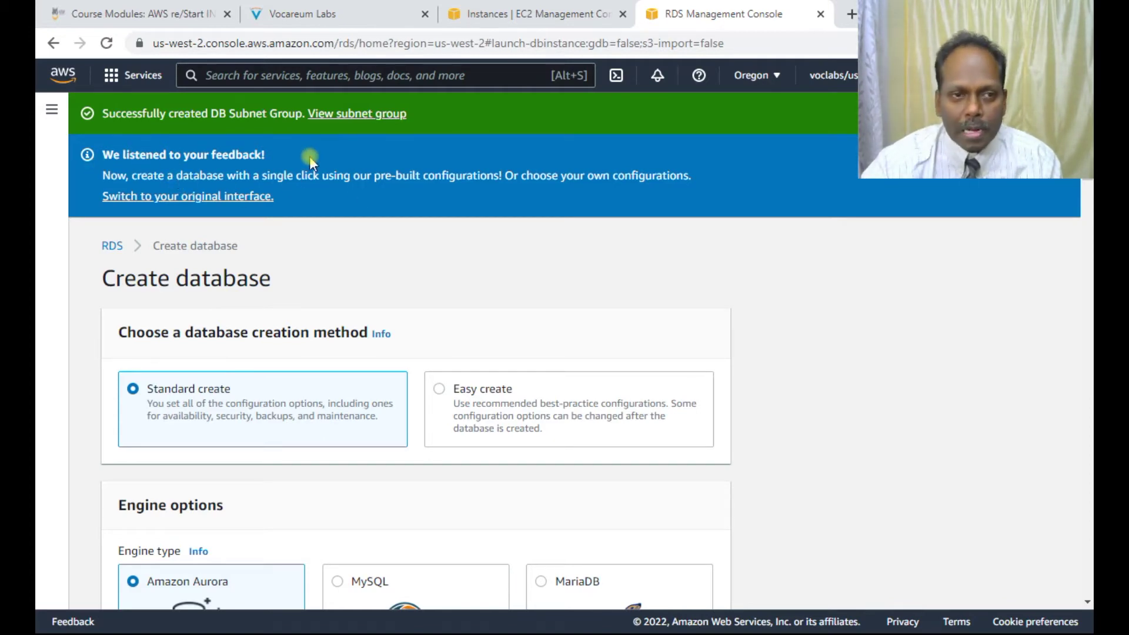
Step: Pick the MySQL 8.0.28 engine, Dev/Test template, and Multi-AZ DB instance deployment
{"action": "scroll", "coordinate": [1003, 620], "scroll_direction": "down", "scroll_amount": 2}
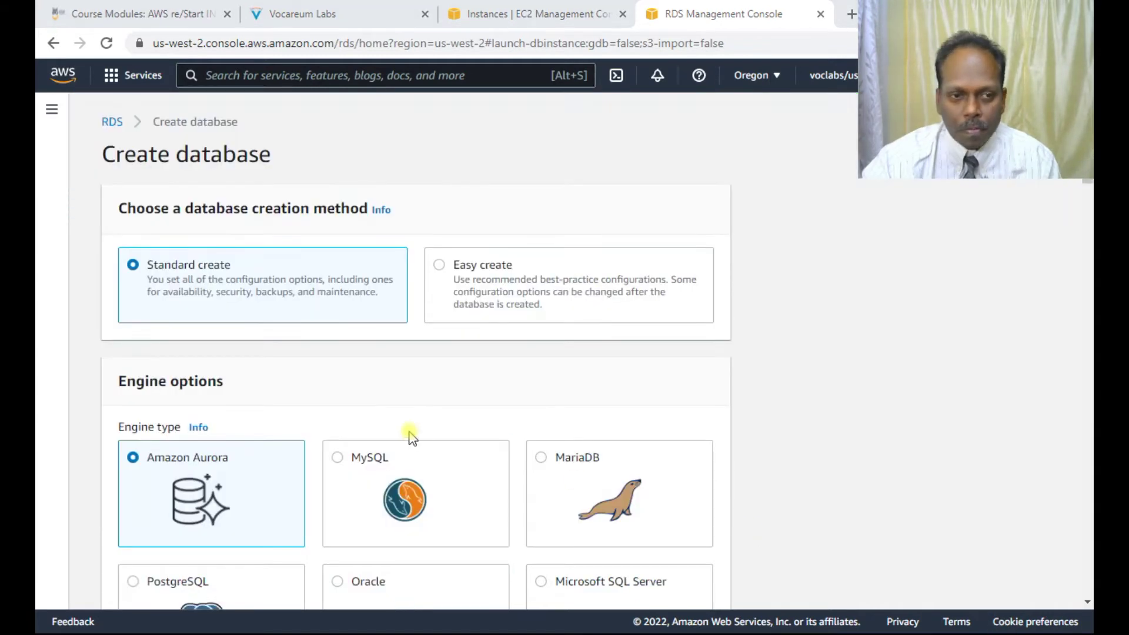
{"action": "scroll", "coordinate": [348, 300], "scroll_direction": "down", "scroll_amount": 1}
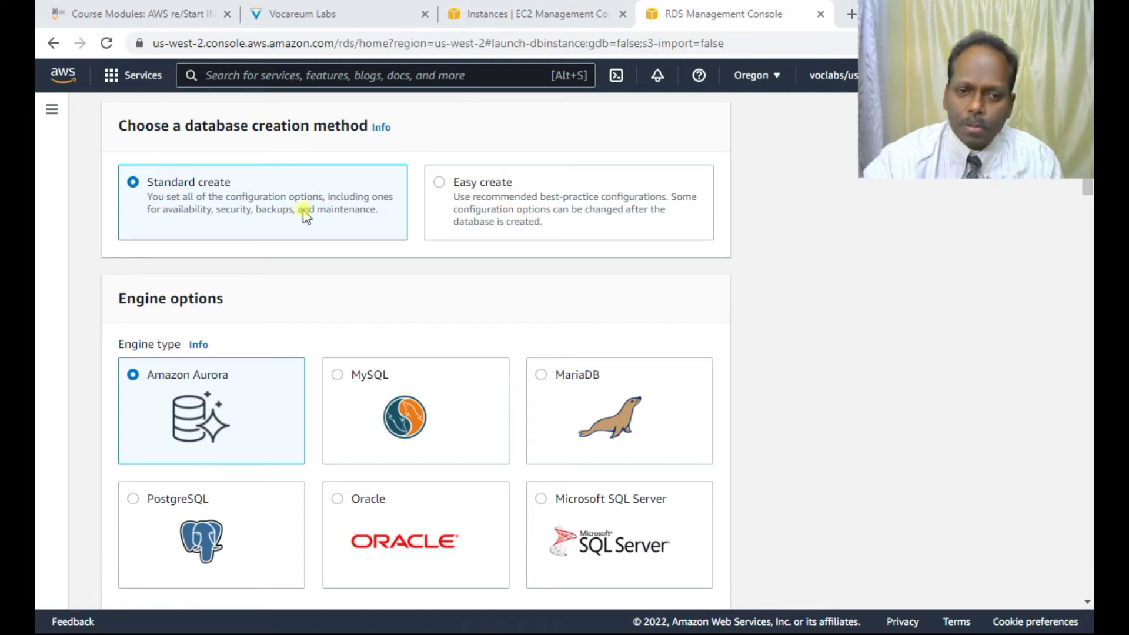
{"action": "left_click", "coordinate": [361, 372]}
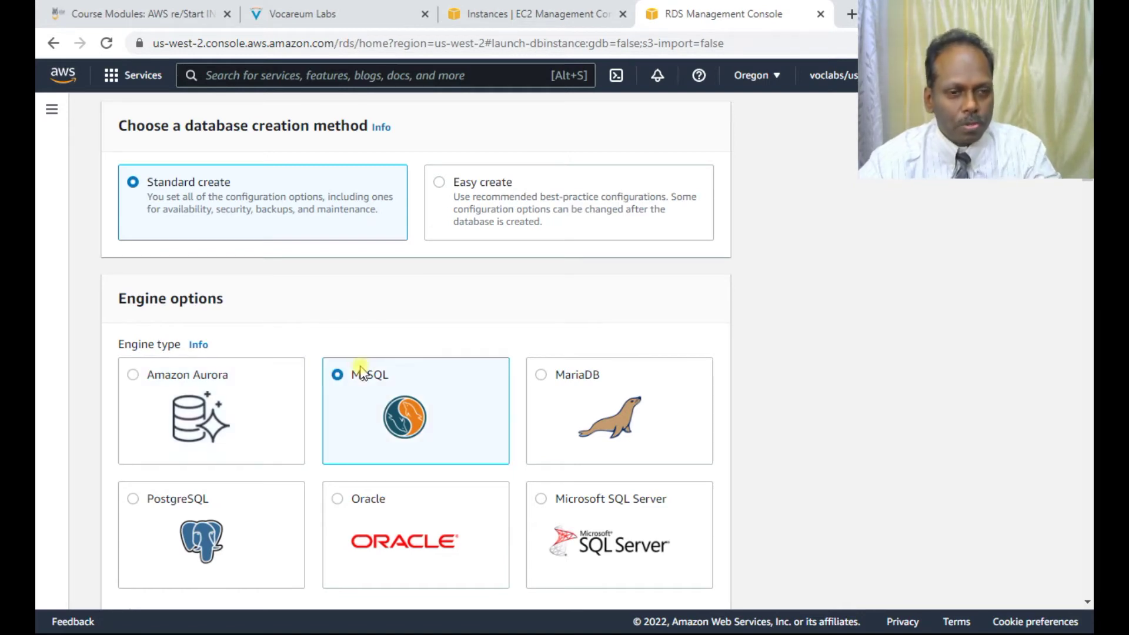
{"action": "scroll", "coordinate": [529, 381], "scroll_direction": "down", "scroll_amount": 7}
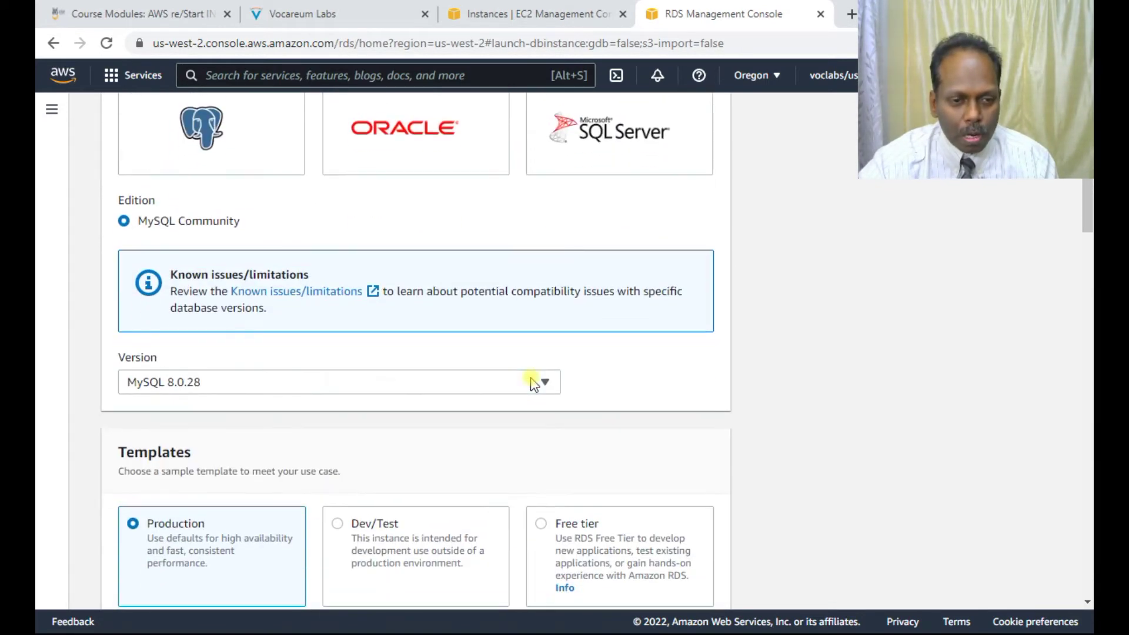
{"action": "scroll", "coordinate": [335, 395], "scroll_direction": "down", "scroll_amount": 1}
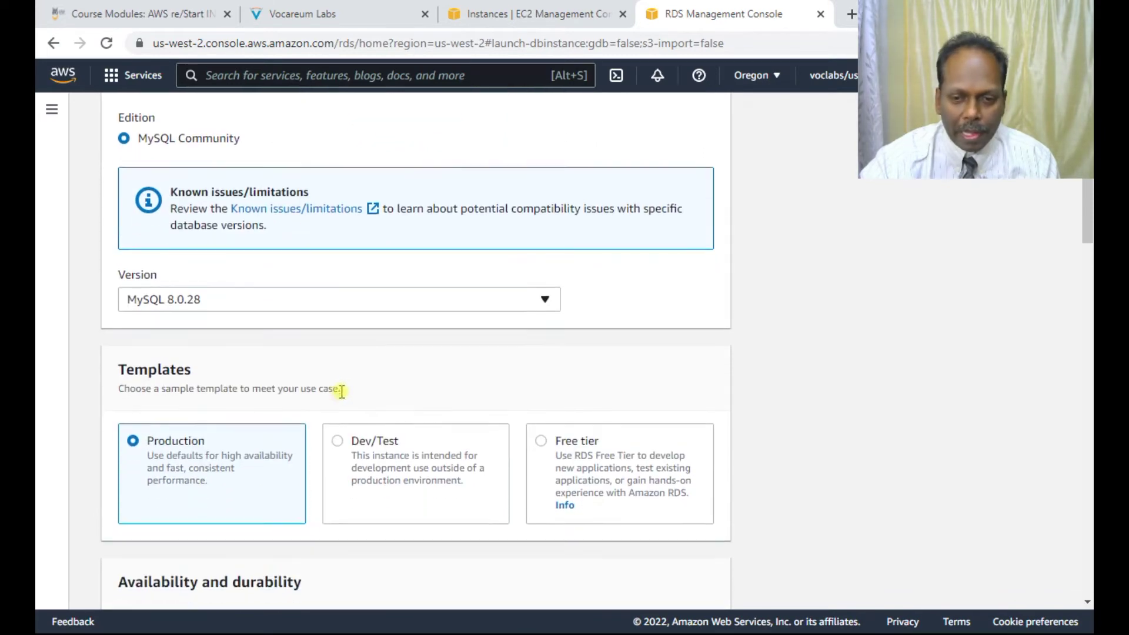
{"action": "left_click", "coordinate": [380, 456]}
{"action": "scroll", "coordinate": [817, 447], "scroll_direction": "down", "scroll_amount": 4}
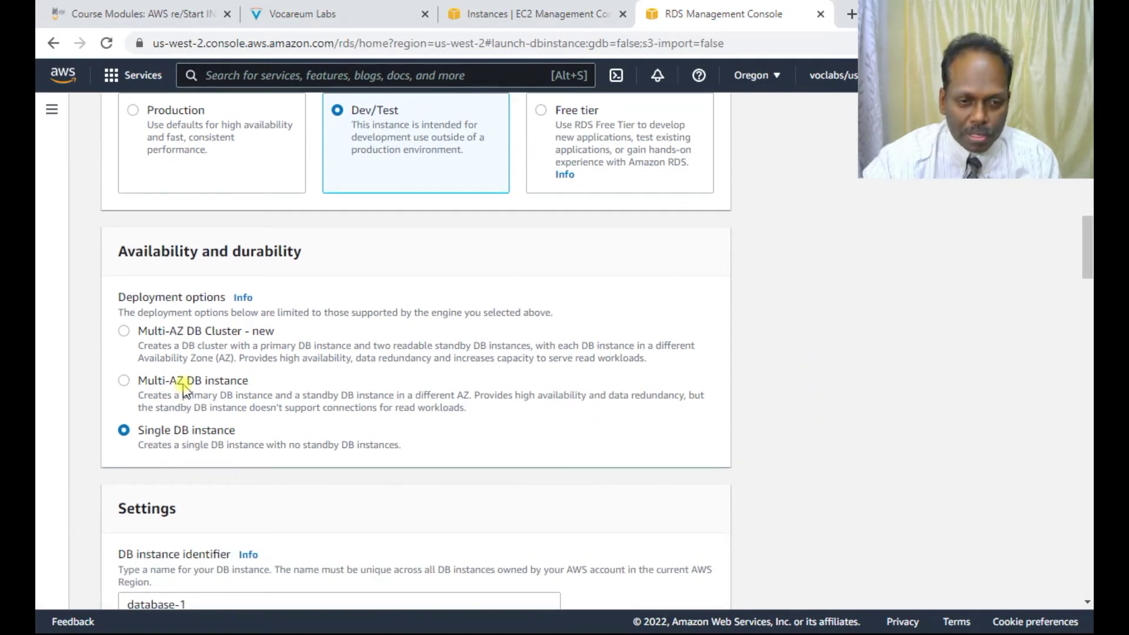
{"action": "left_click", "coordinate": [183, 388]}
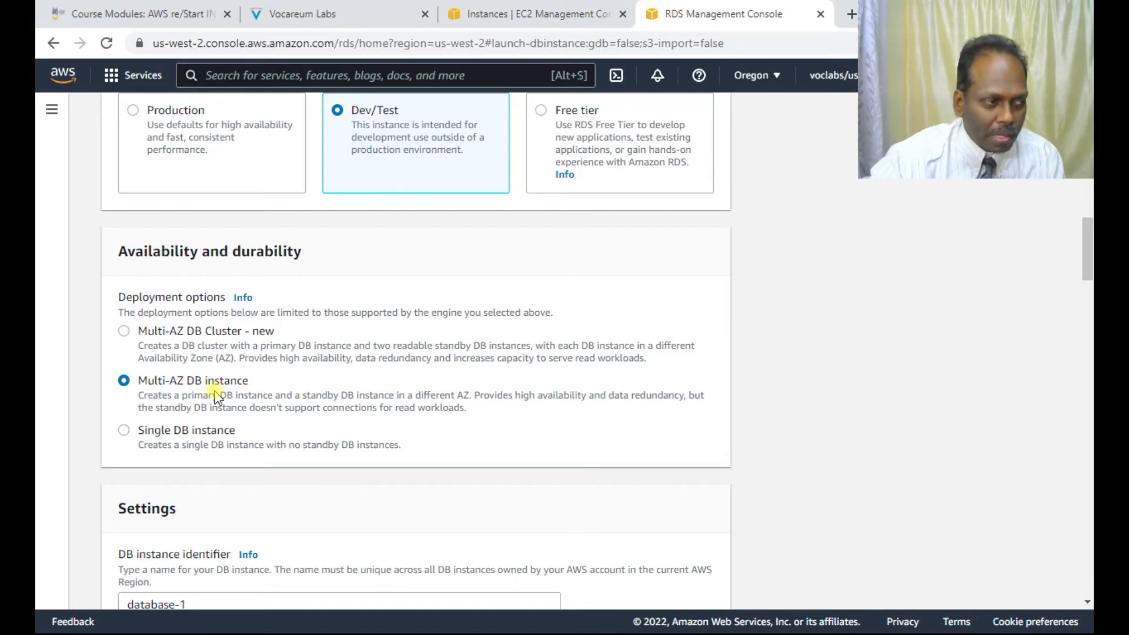
{"action": "scroll", "coordinate": [216, 398], "scroll_direction": "down", "scroll_amount": 2}
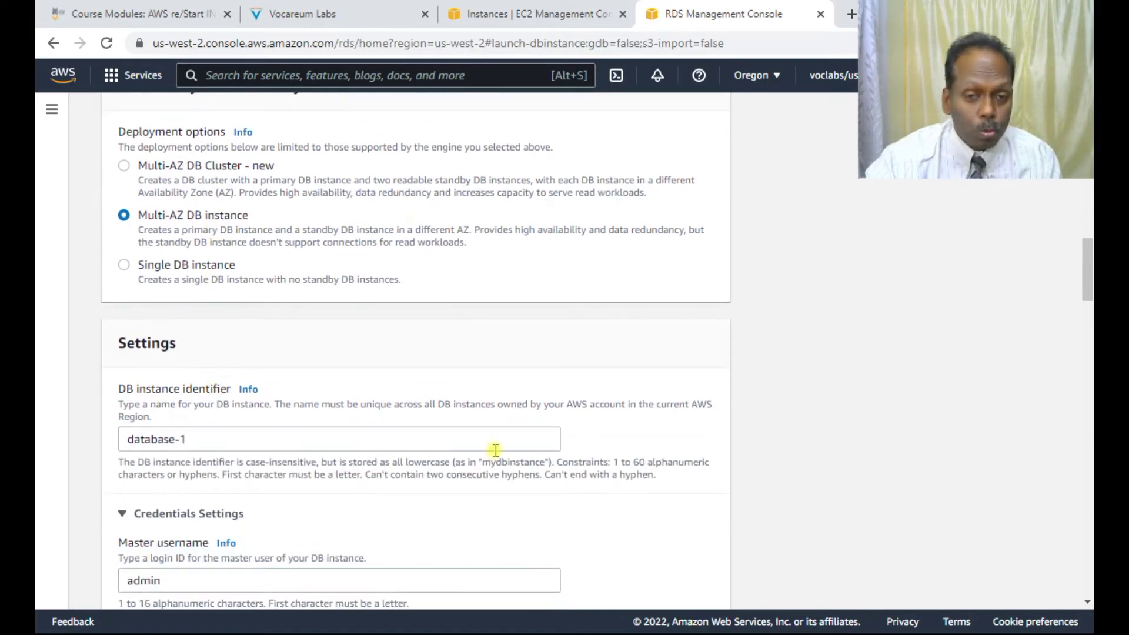
Step: Replace the default database-1 instance identifier with lab-db
{"action": "scroll", "coordinate": [486, 440], "scroll_direction": "down", "scroll_amount": 1}
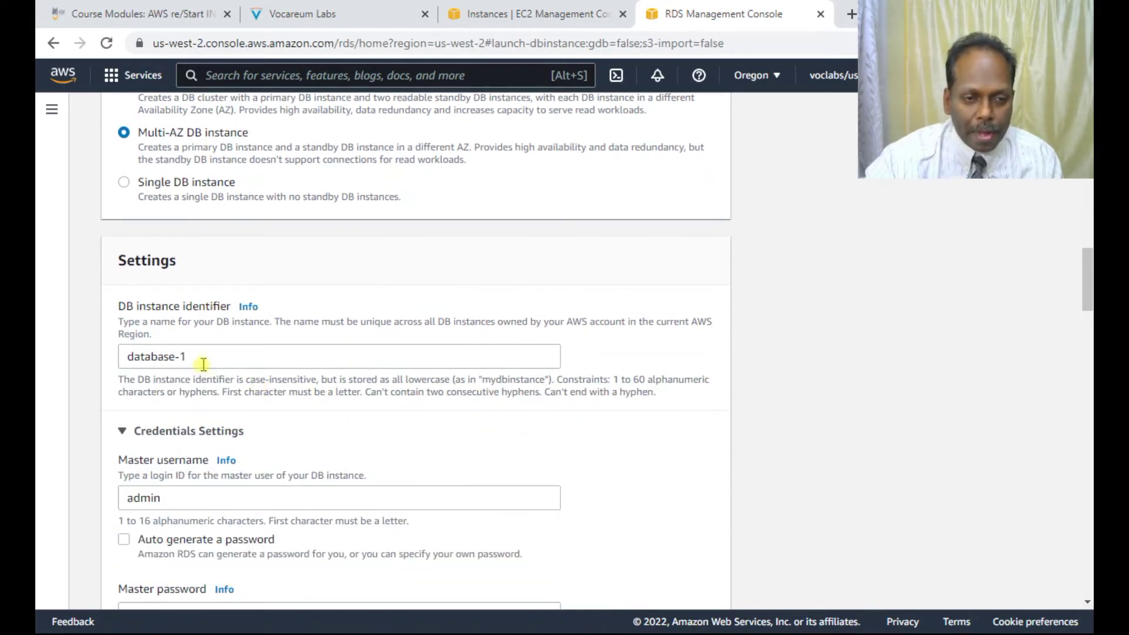
{"action": "left_click_drag", "start_coordinate": [196, 358], "coordinate": [141, 353]}
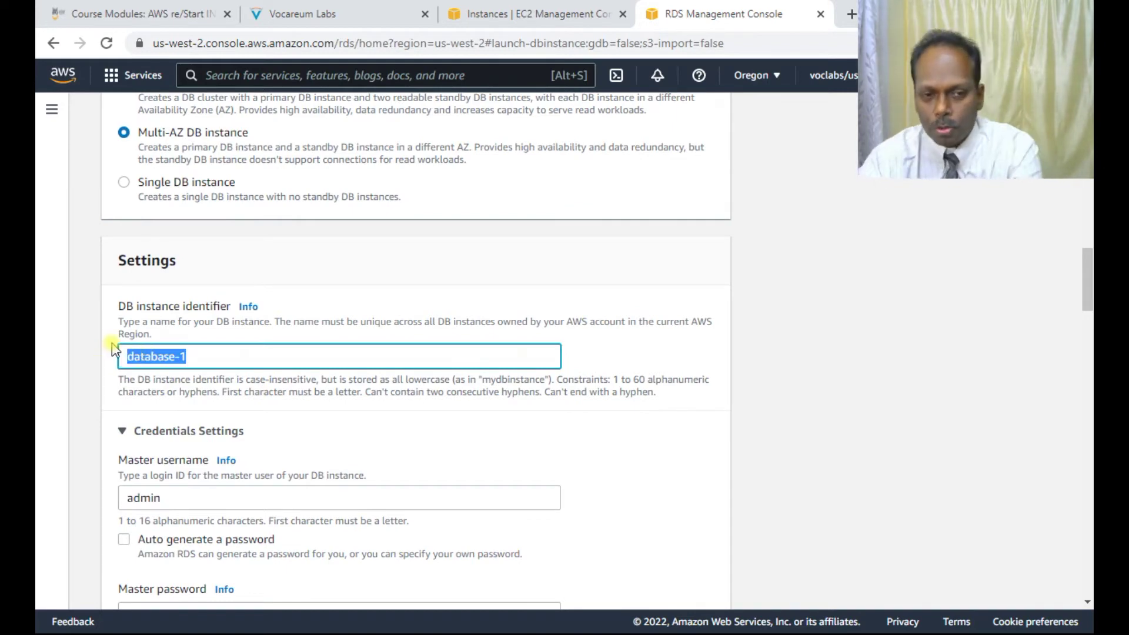
{"action": "key", "text": "Delete"}
{"action": "left_click", "coordinate": [326, 14]}
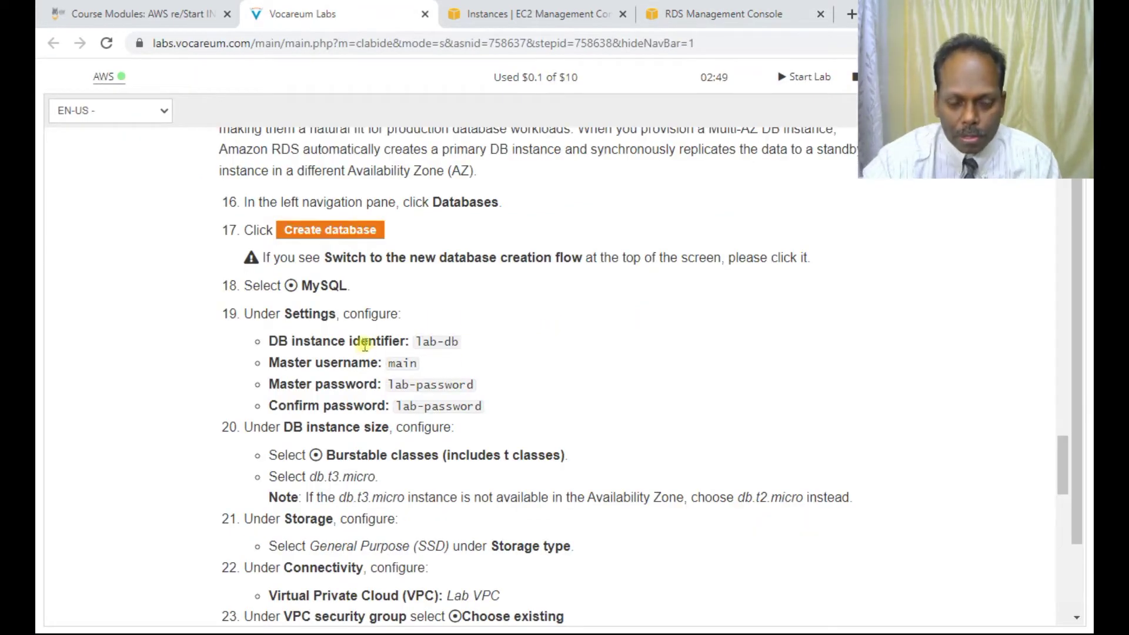
{"action": "left_click", "coordinate": [708, 14]}
{"action": "left_click", "coordinate": [267, 360]}
{"action": "type", "text": "lab-db"}
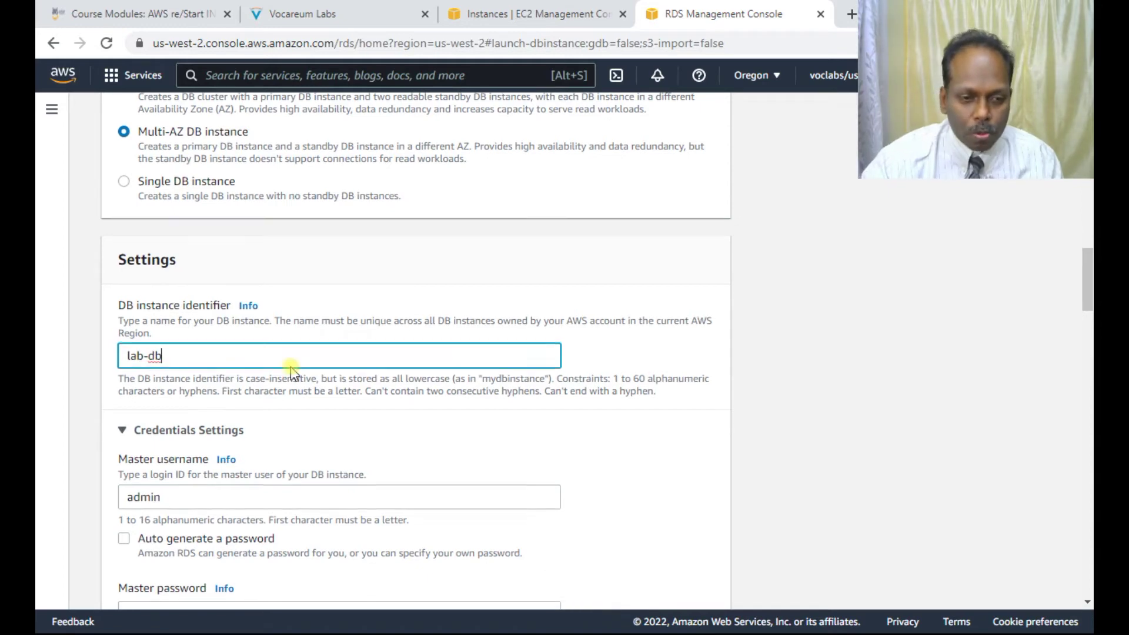
Step: Change the master username from admin to main and enter the master password
{"action": "scroll", "coordinate": [287, 359], "scroll_direction": "down", "scroll_amount": 4}
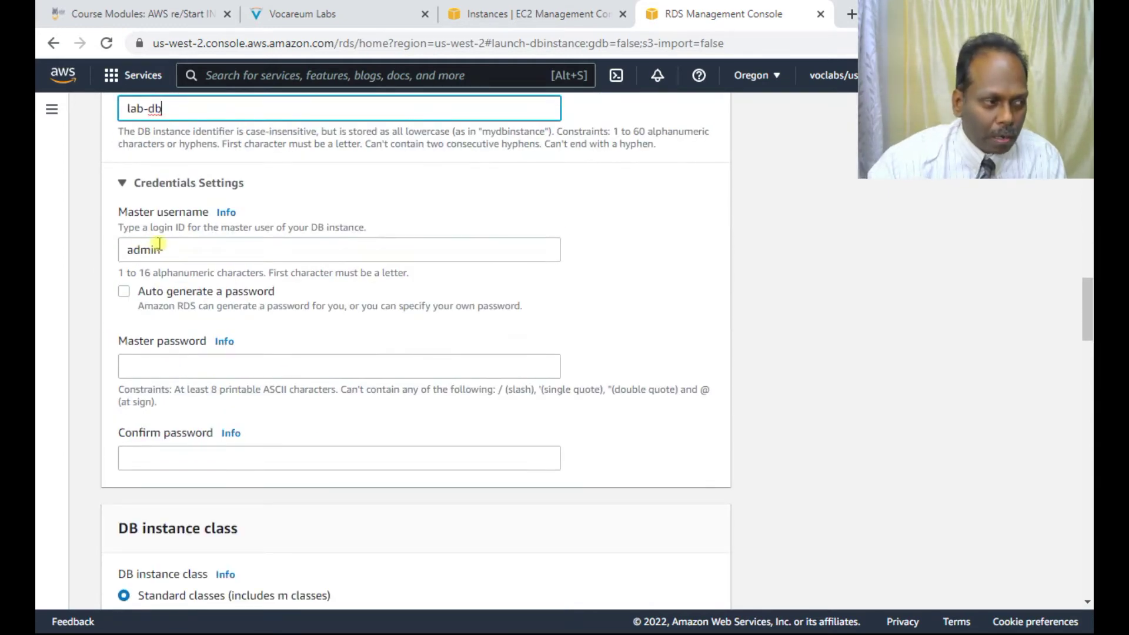
{"action": "left_click", "coordinate": [323, 17]}
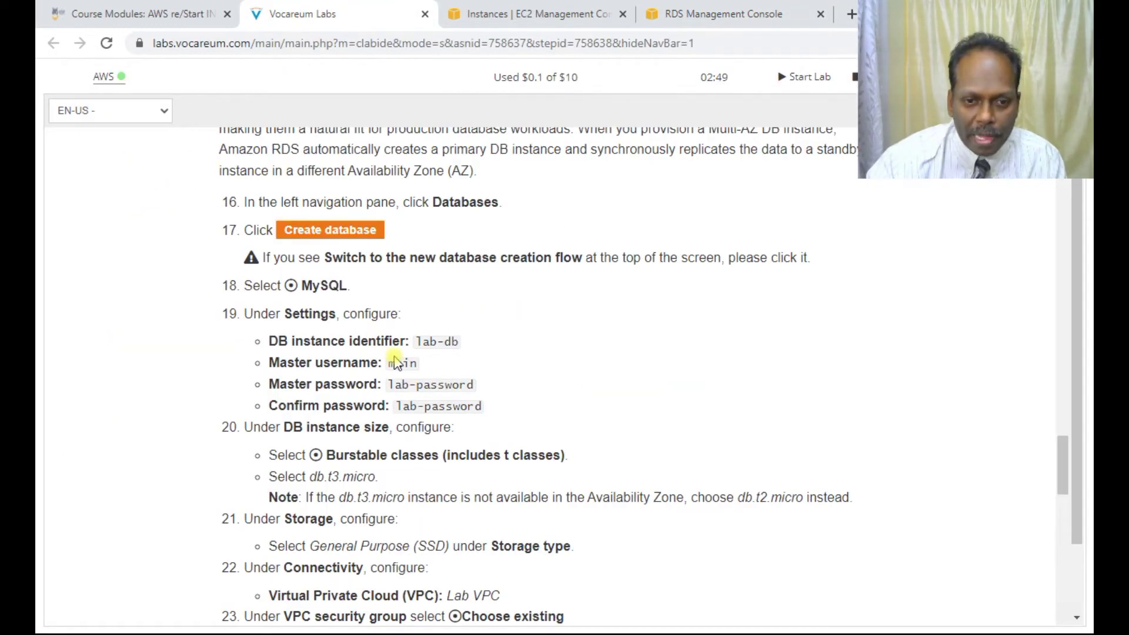
{"action": "left_click", "coordinate": [695, 12]}
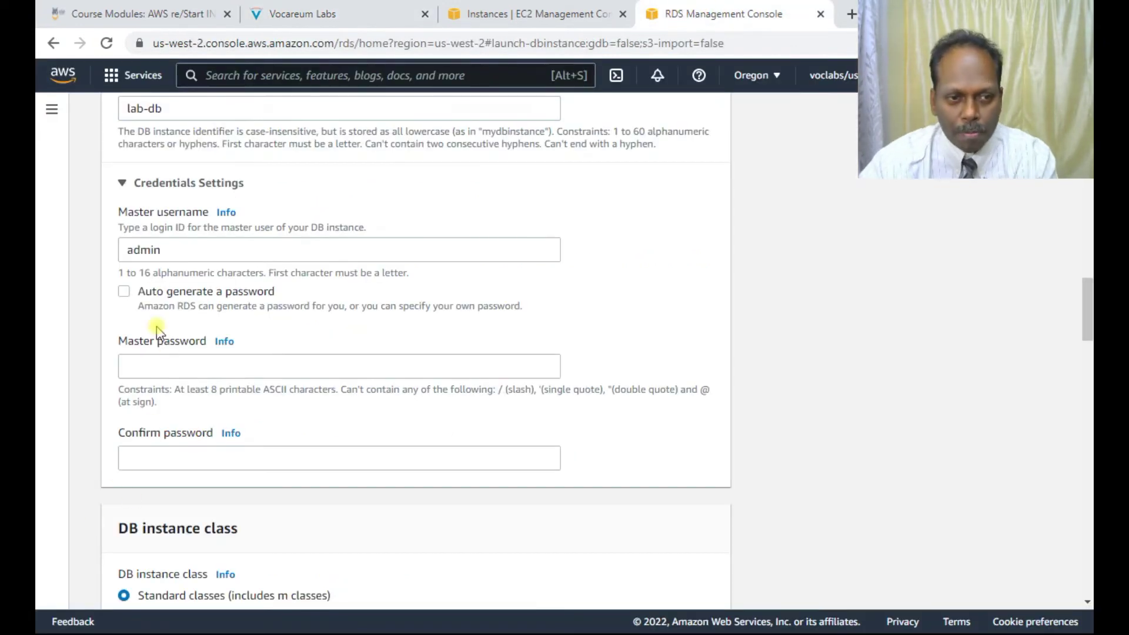
{"action": "double_click", "coordinate": [183, 250]}
{"action": "key", "text": "BackSpace"}
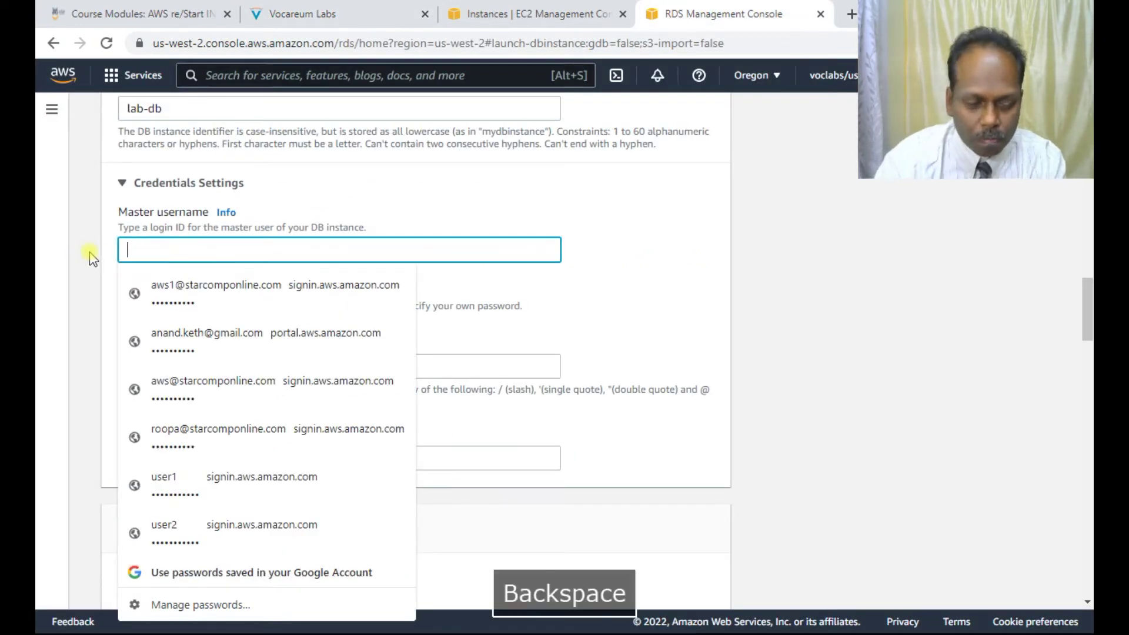
{"action": "type", "text": "main"}
{"action": "key", "text": "Tab"}
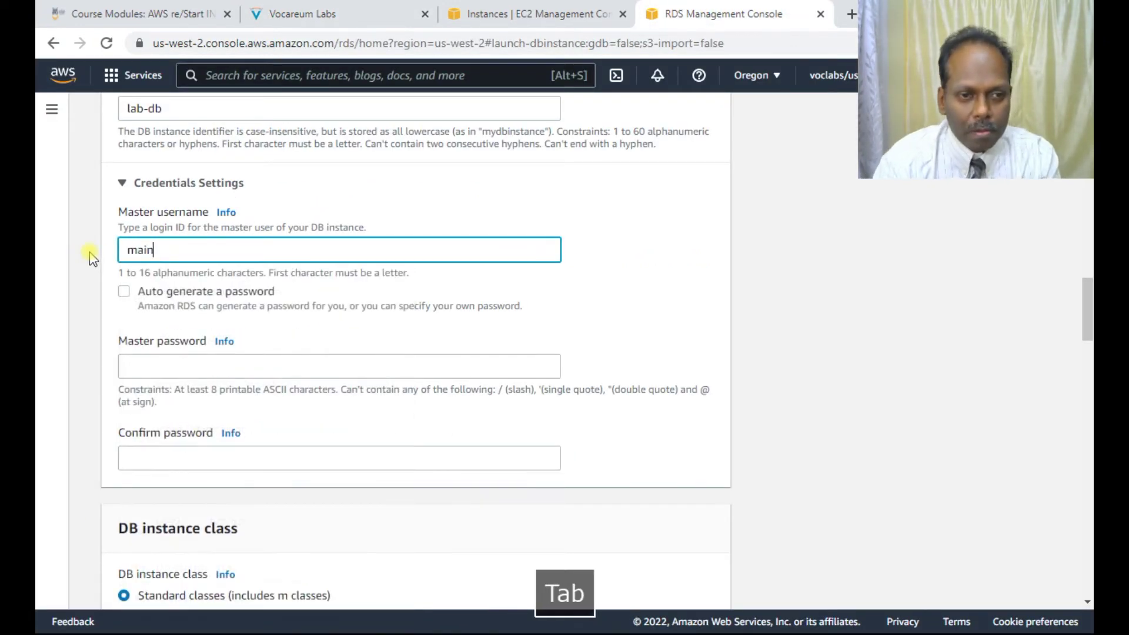
{"action": "key", "text": "Tab"}
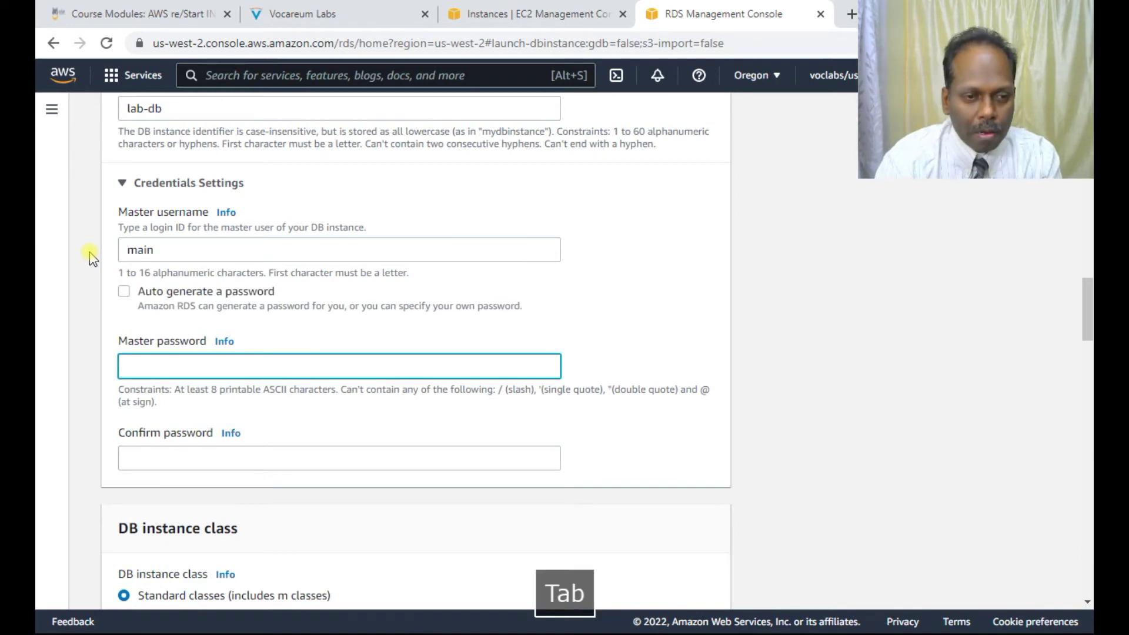
{"action": "type", "text": "lab-password"}
{"action": "key", "text": "Tab"}
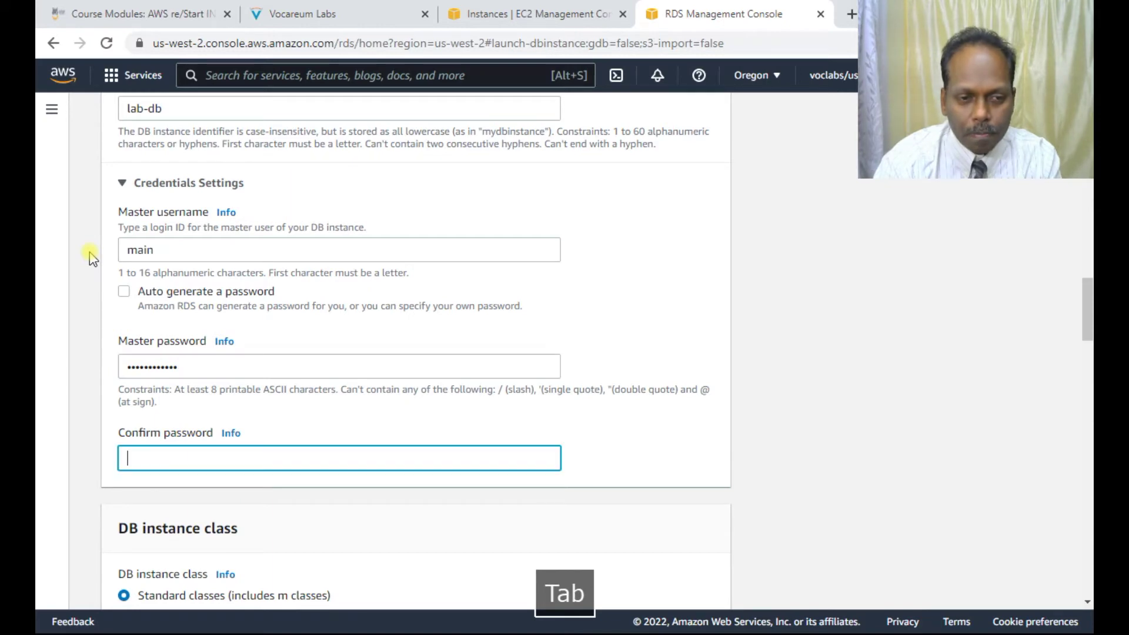
{"action": "type", "text": "lab-password"}
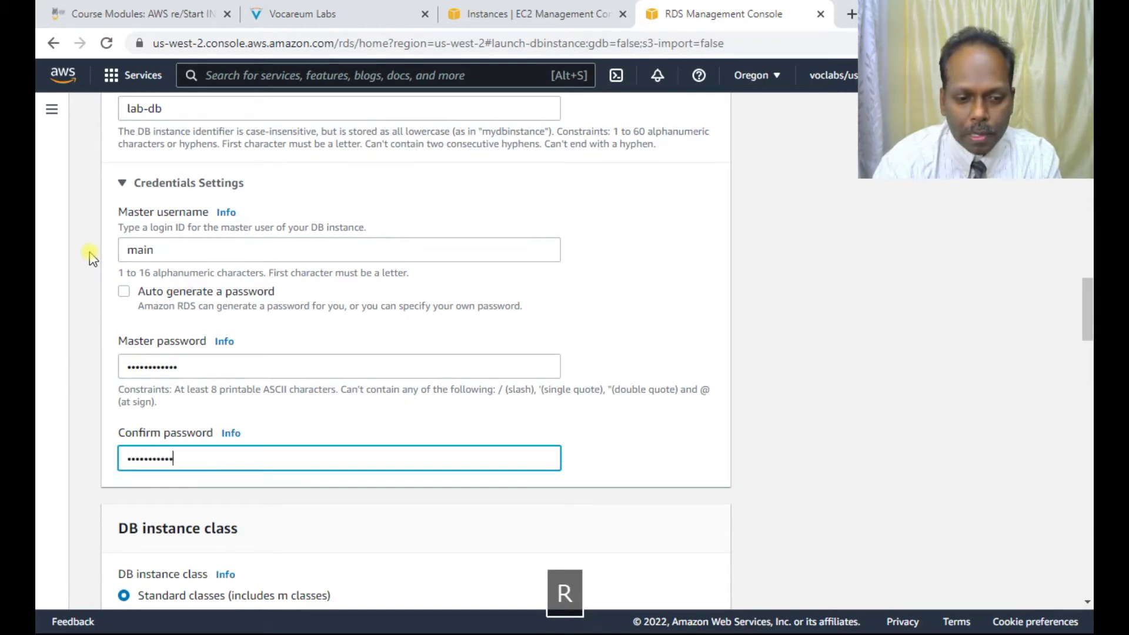
Step: Choose Burstable classes so the DB instance class becomes db.t3.micro
{"action": "scroll", "coordinate": [221, 308], "scroll_direction": "down", "scroll_amount": 4}
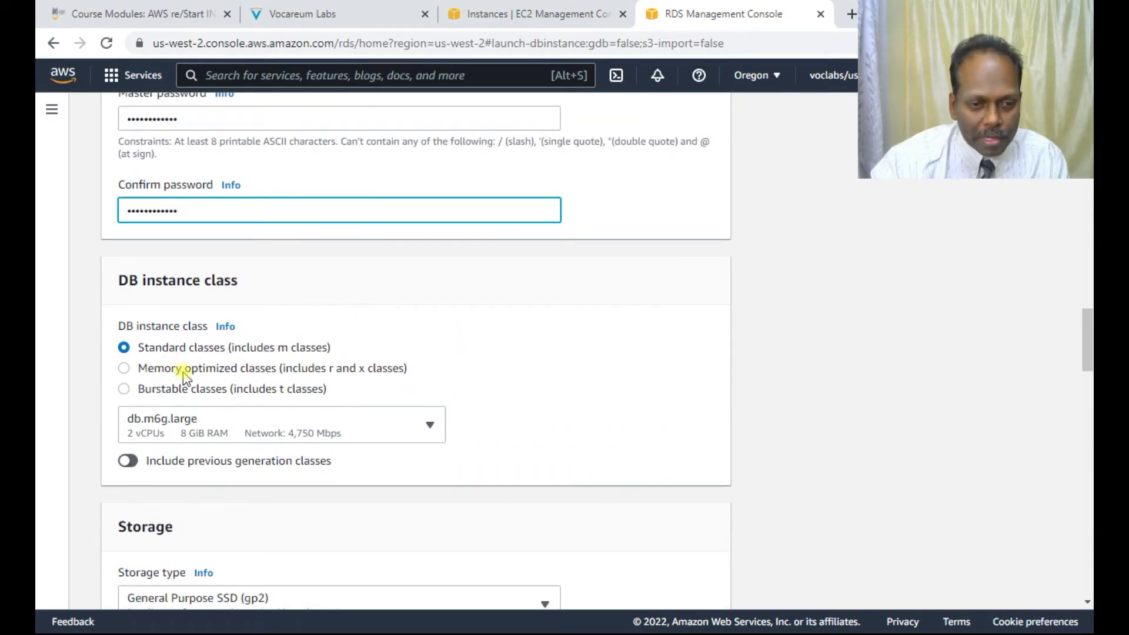
{"action": "left_click", "coordinate": [160, 392]}
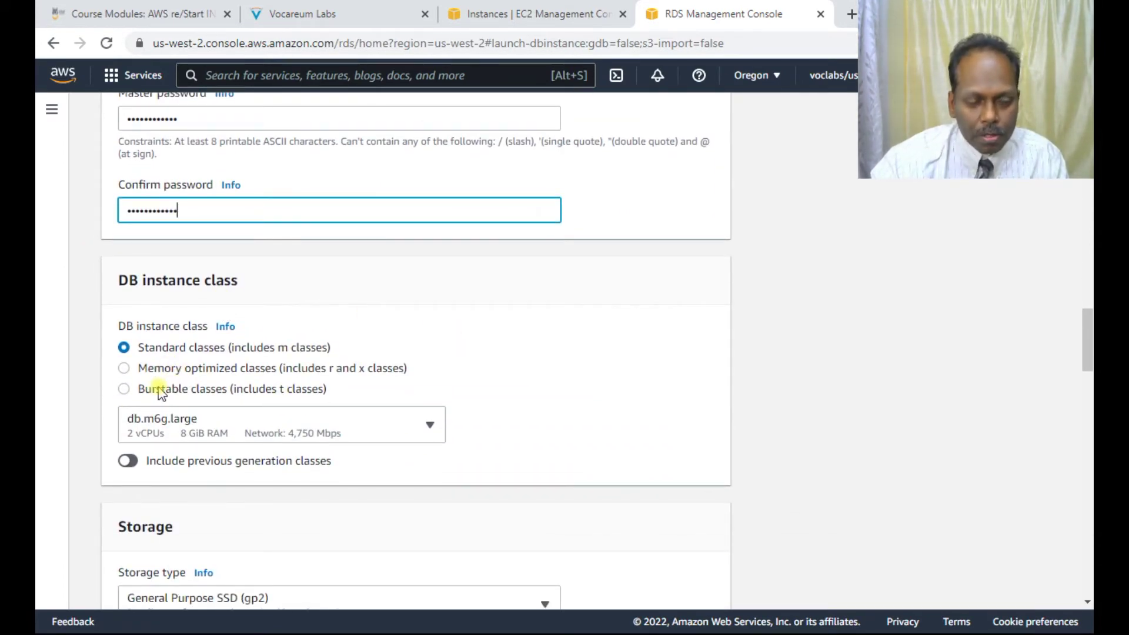
{"action": "left_click", "coordinate": [123, 389]}
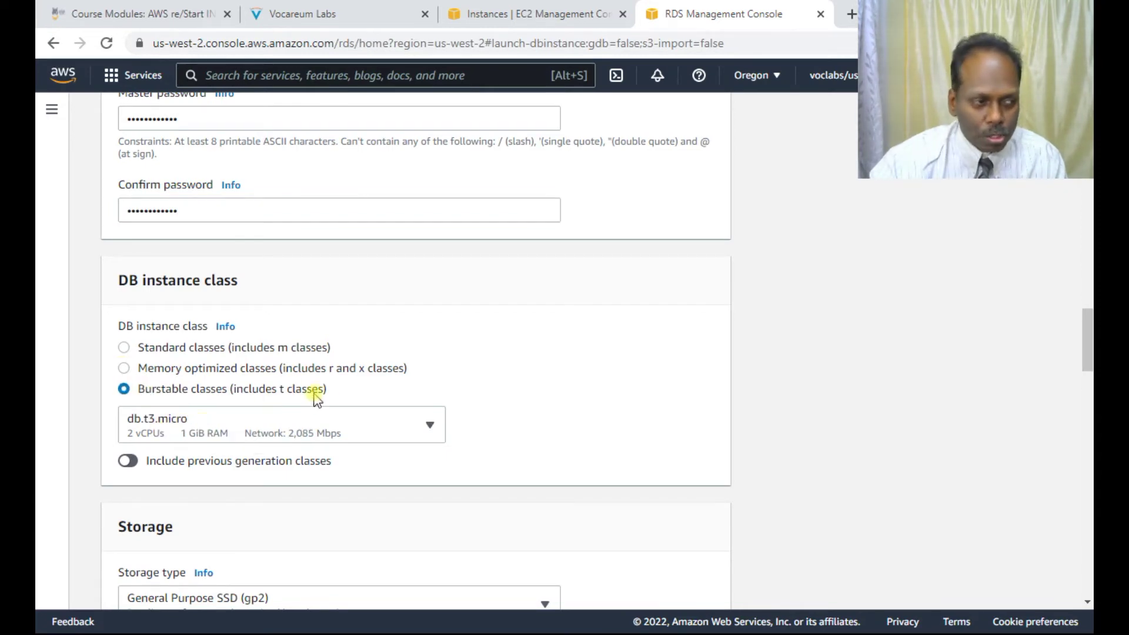
{"action": "scroll", "coordinate": [326, 405], "scroll_direction": "down", "scroll_amount": 4}
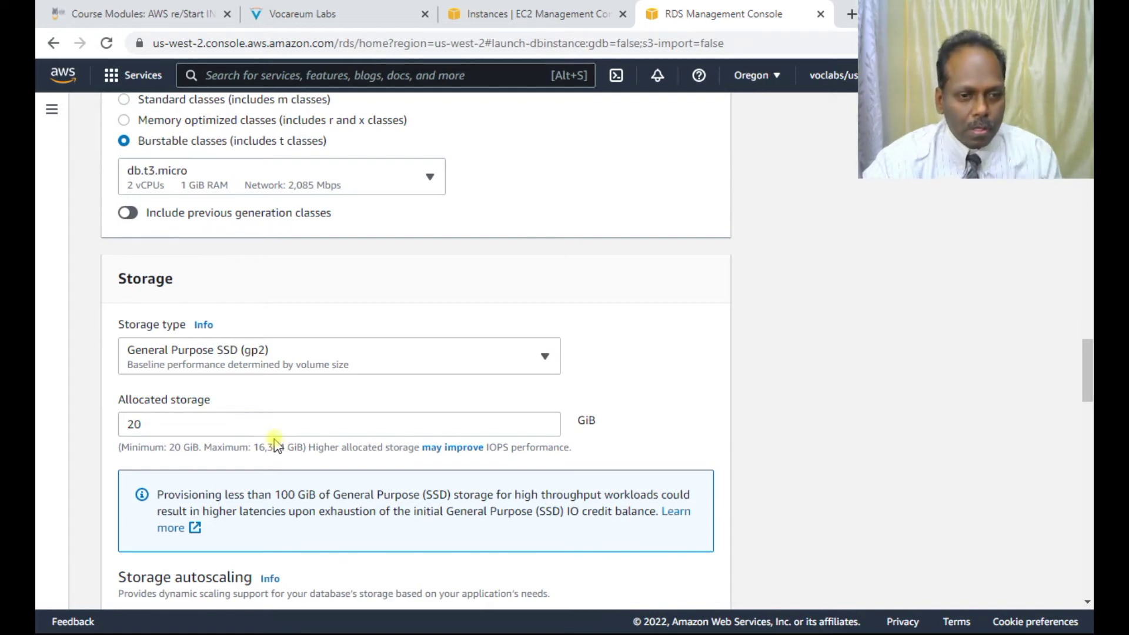
{"action": "scroll", "coordinate": [290, 421], "scroll_direction": "down", "scroll_amount": 4}
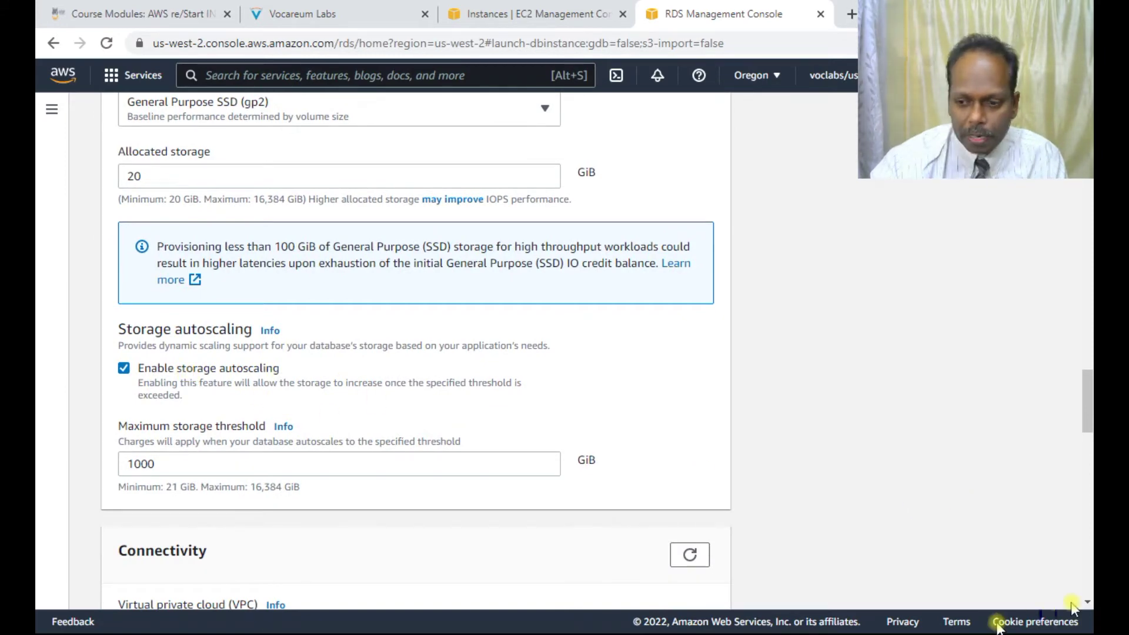
{"action": "scroll", "coordinate": [695, 473], "scroll_direction": "down", "scroll_amount": 5}
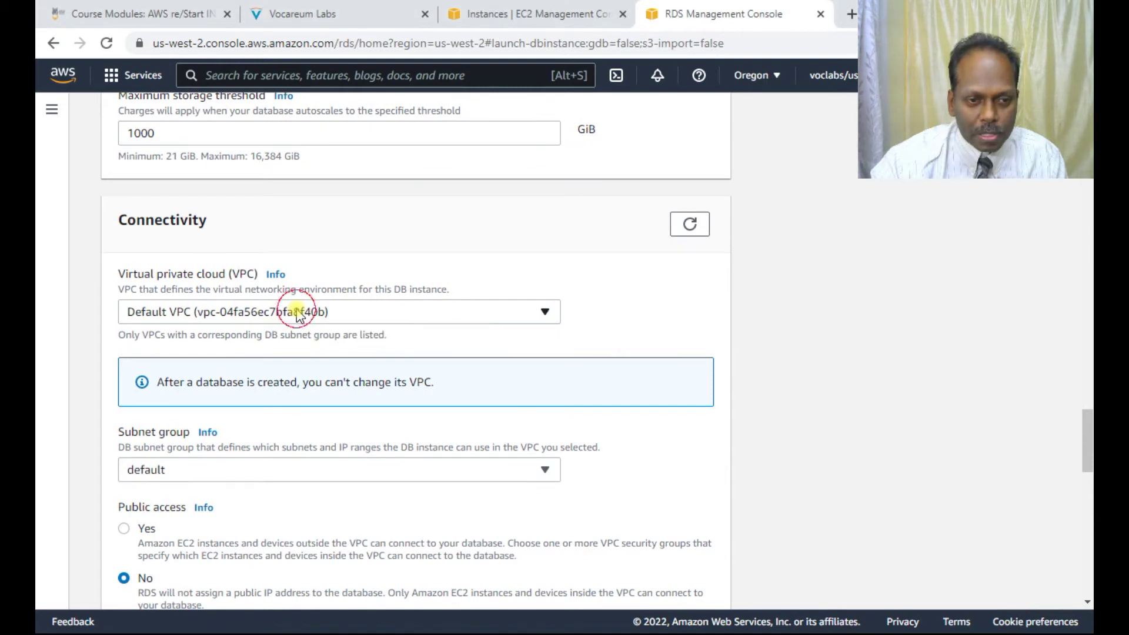
Step: Place the database in Lab VPC and assign it DB Security Group
{"action": "left_click", "coordinate": [295, 313]}
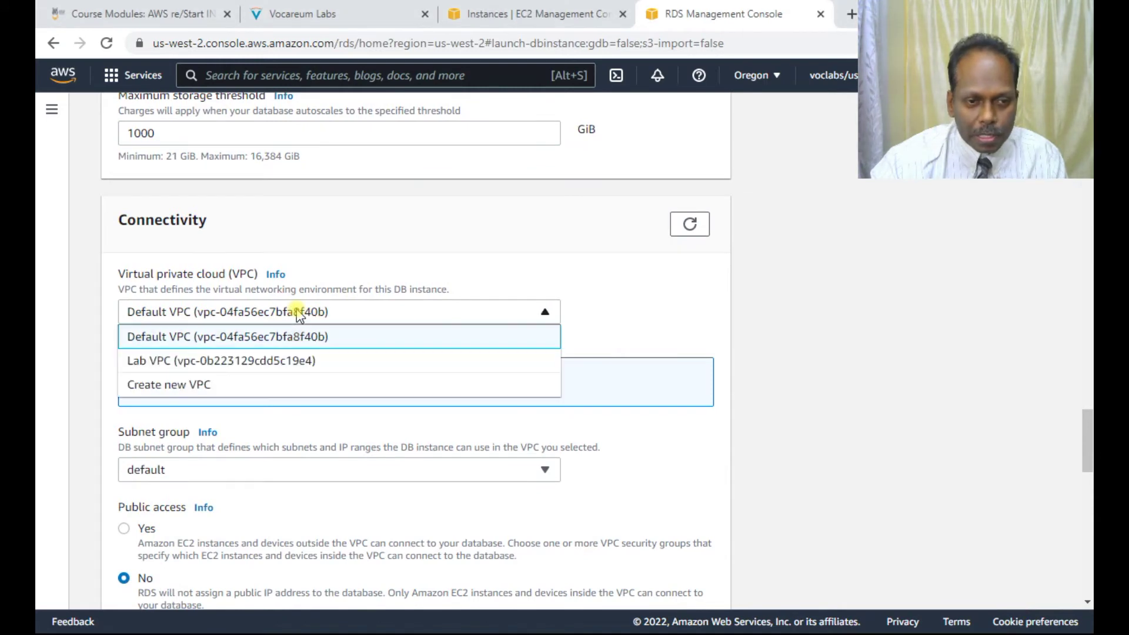
{"action": "left_click", "coordinate": [247, 362]}
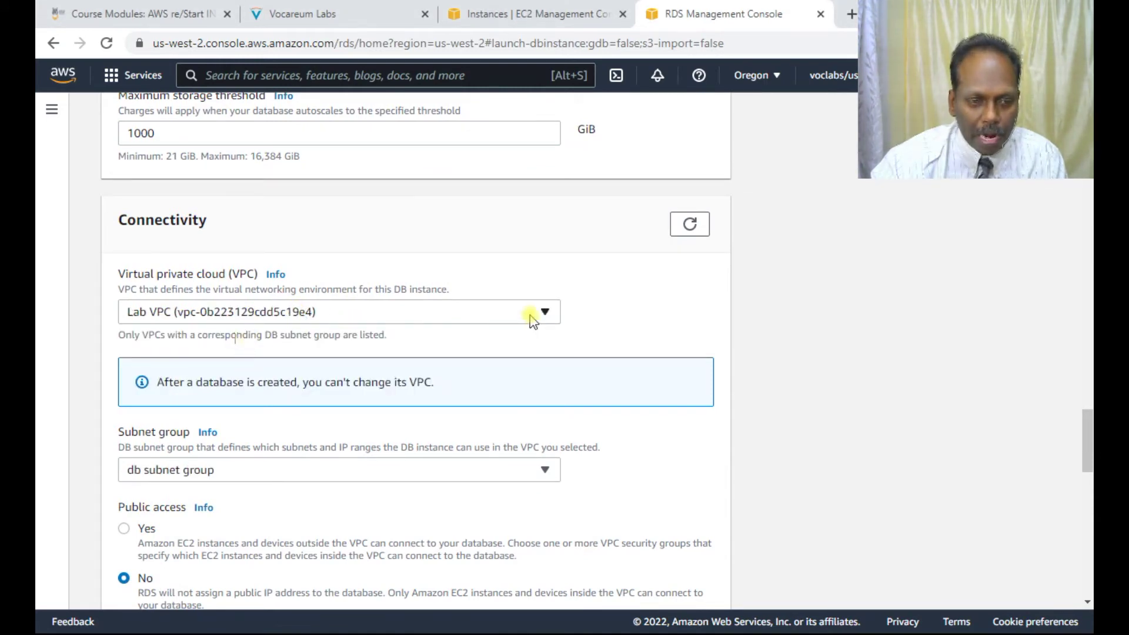
{"action": "scroll", "coordinate": [51, 282], "scroll_direction": "down", "scroll_amount": 3}
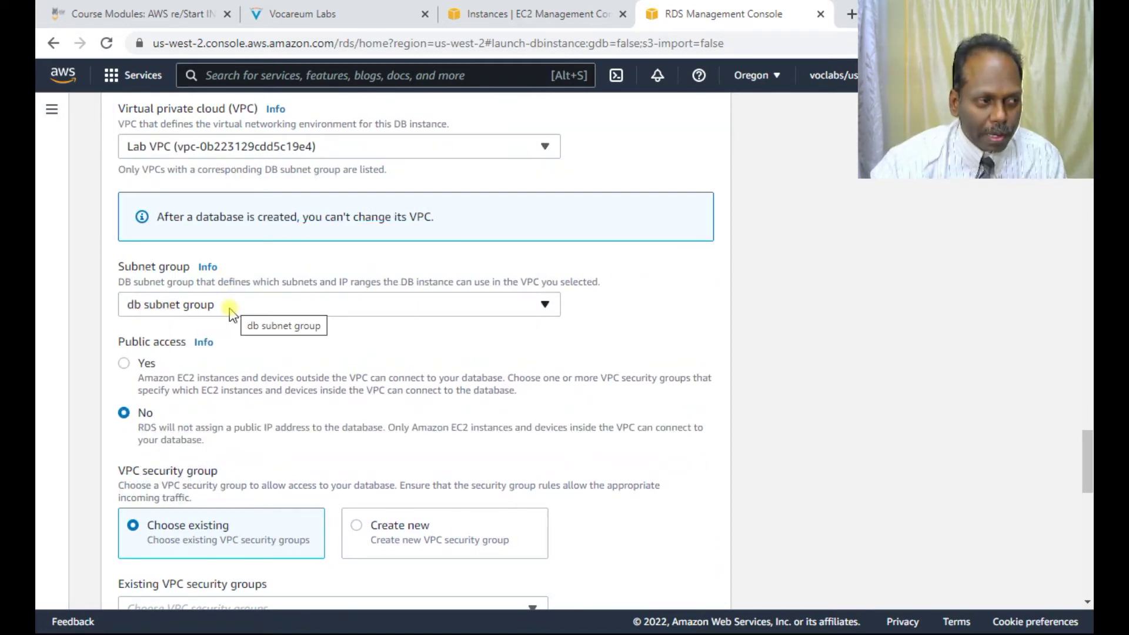
{"action": "scroll", "coordinate": [230, 315], "scroll_direction": "down", "scroll_amount": 1}
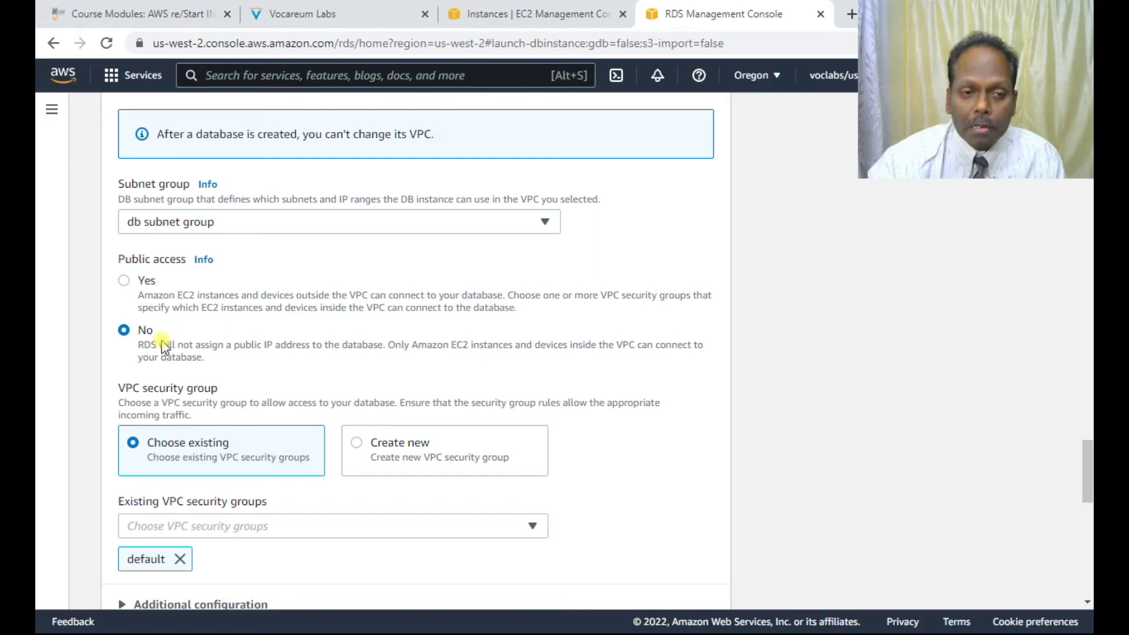
{"action": "scroll", "coordinate": [185, 347], "scroll_direction": "down", "scroll_amount": 1}
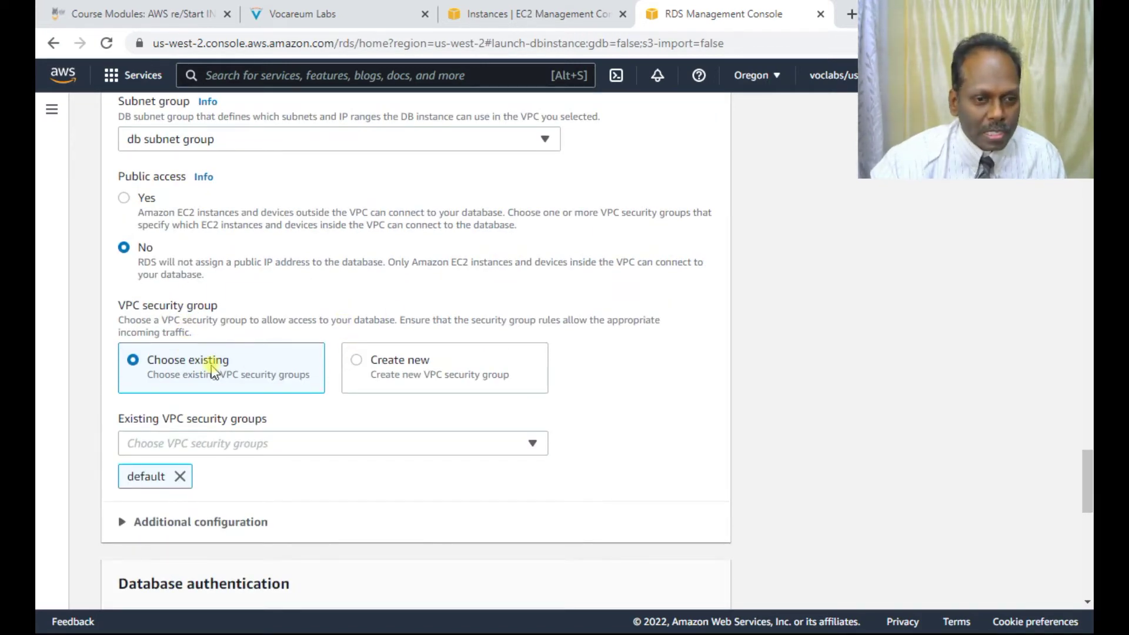
{"action": "left_click", "coordinate": [224, 450]}
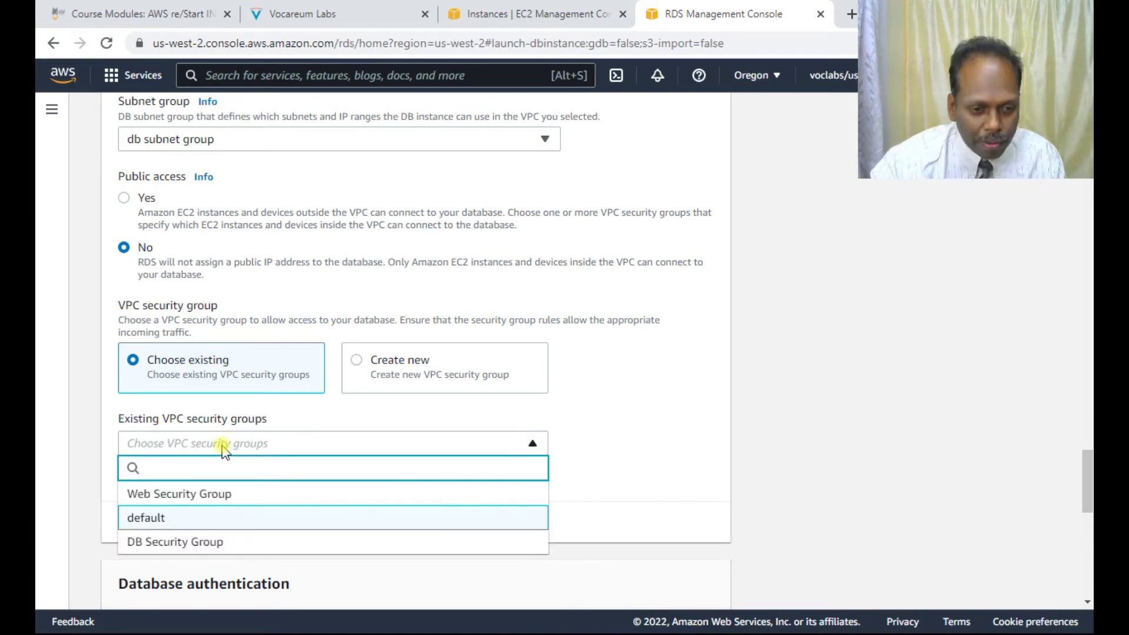
{"action": "left_click", "coordinate": [171, 540]}
{"action": "scroll", "coordinate": [635, 335], "scroll_direction": "down", "scroll_amount": 3}
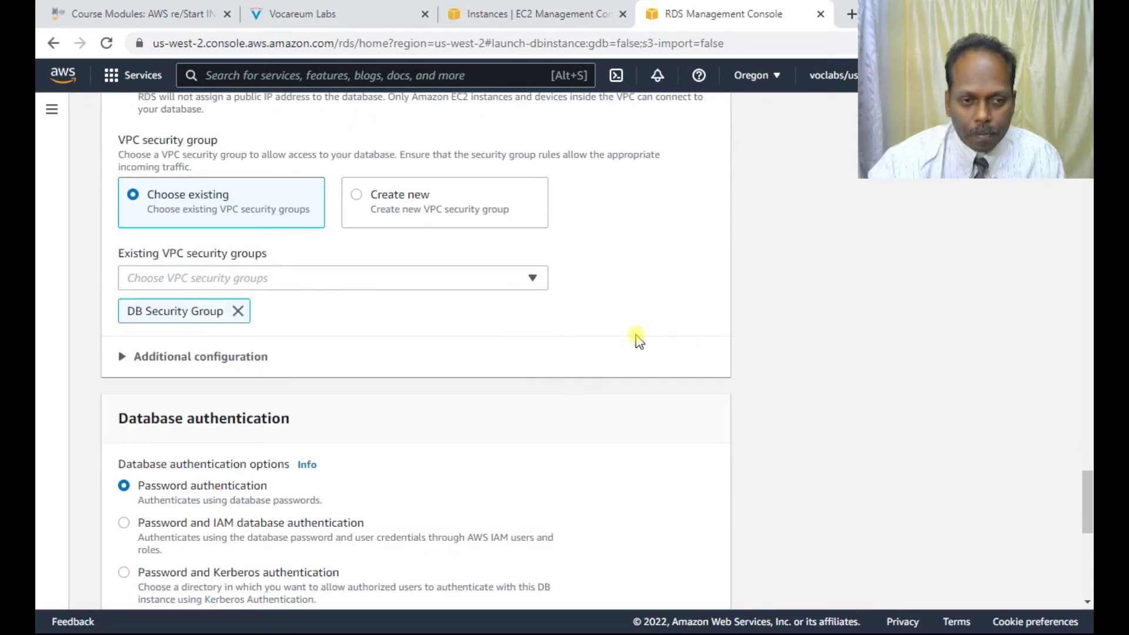
{"action": "scroll", "coordinate": [275, 321], "scroll_direction": "down", "scroll_amount": 2}
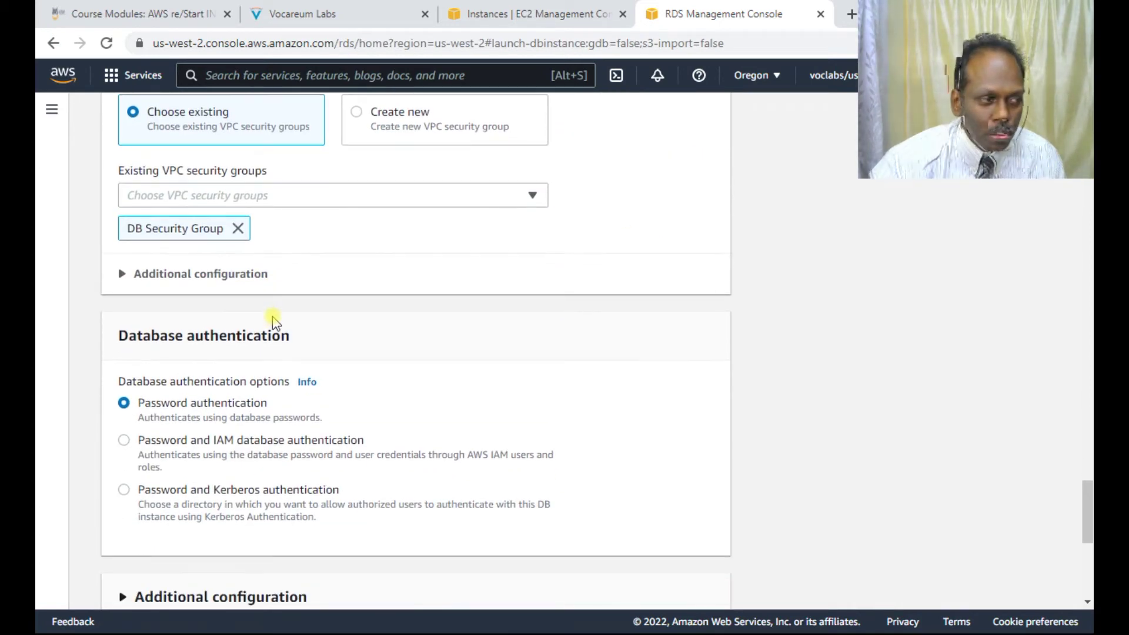
Step: Expand the additional configuration and set the initial database name to lab
{"action": "left_click", "coordinate": [228, 287]}
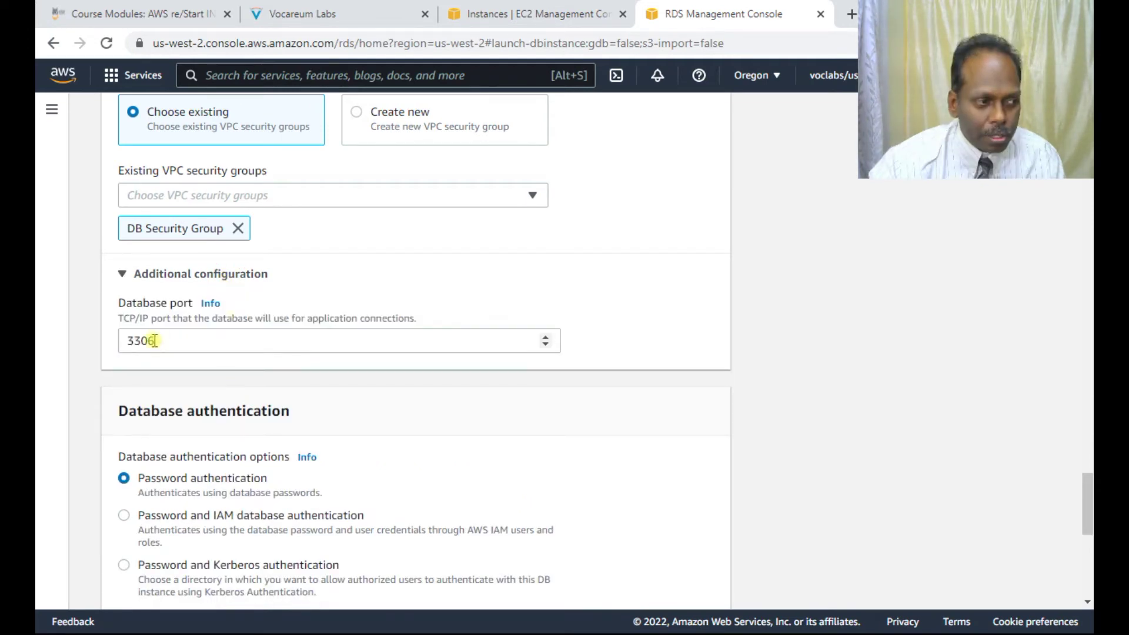
{"action": "scroll", "coordinate": [261, 297], "scroll_direction": "down", "scroll_amount": 3}
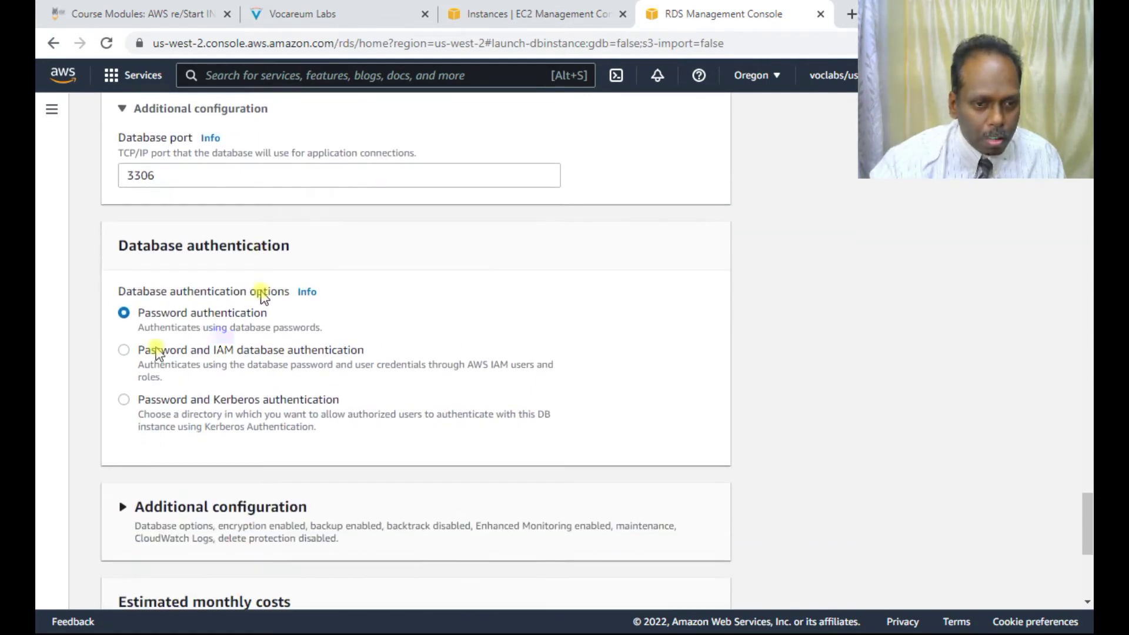
{"action": "scroll", "coordinate": [246, 343], "scroll_direction": "down", "scroll_amount": 3}
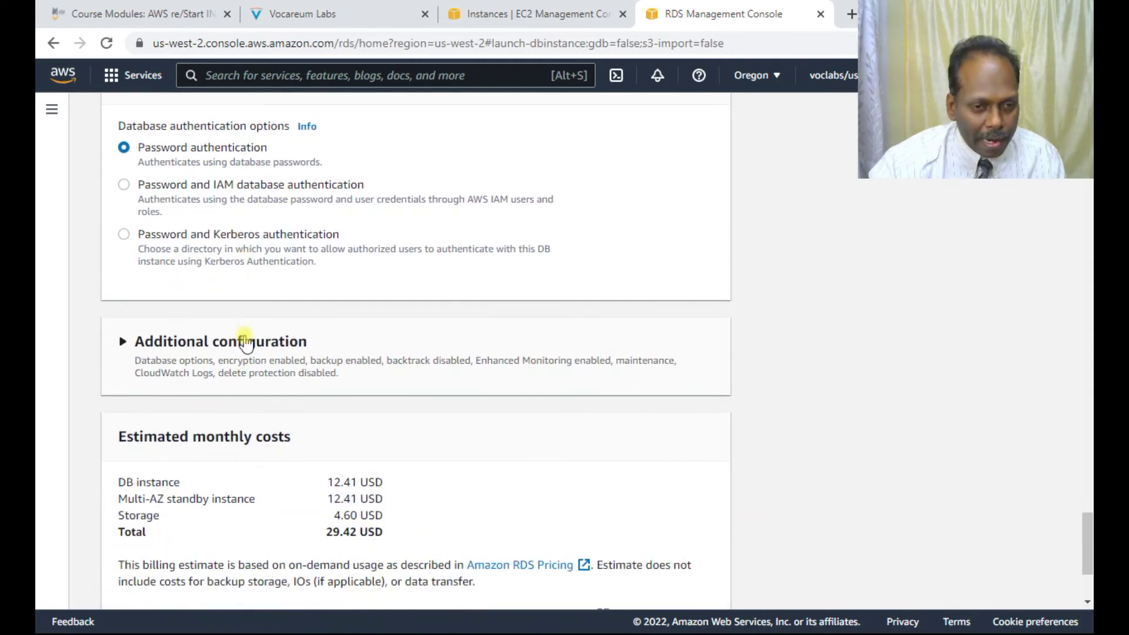
{"action": "left_click", "coordinate": [246, 343]}
{"action": "left_click", "coordinate": [162, 479]}
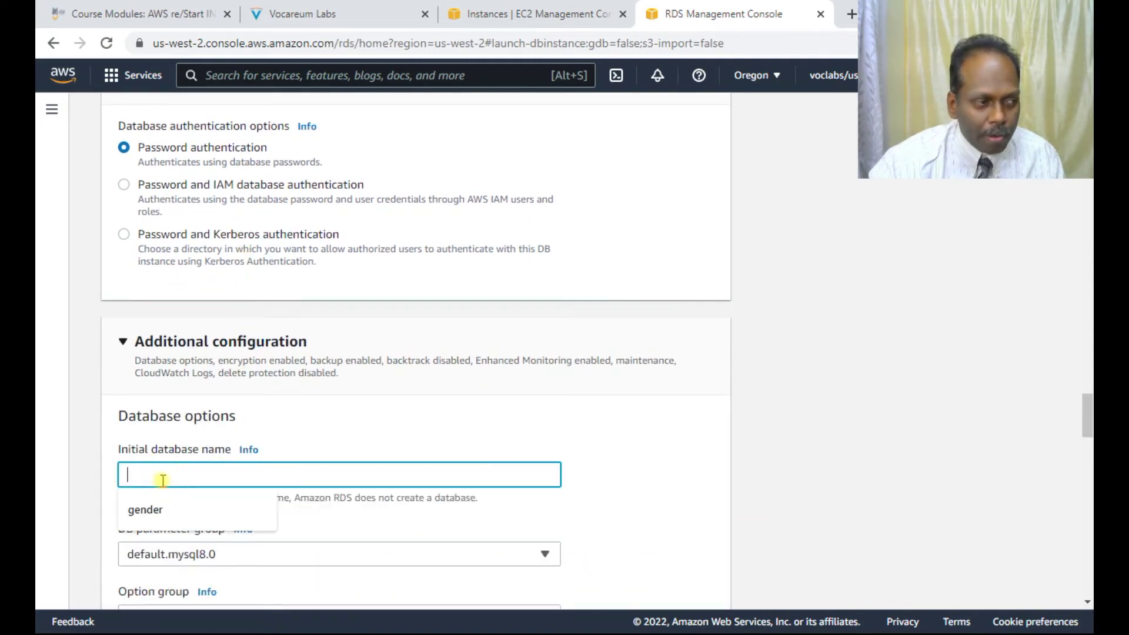
{"action": "left_click", "coordinate": [351, 14]}
{"action": "scroll", "coordinate": [473, 326], "scroll_direction": "down", "scroll_amount": 5}
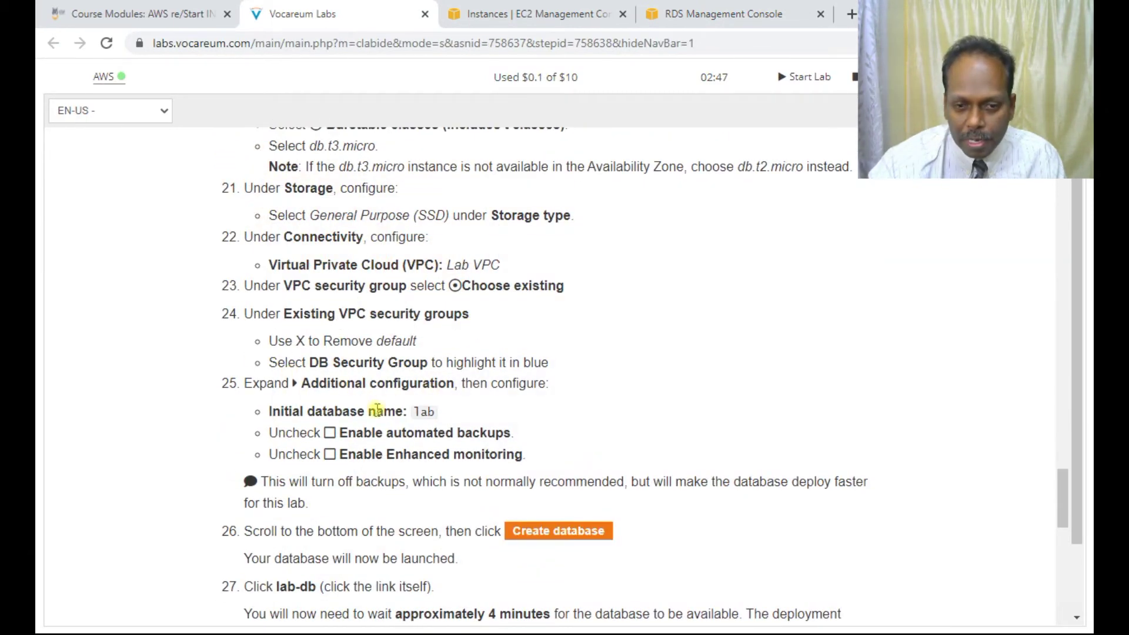
{"action": "double_click", "coordinate": [424, 412]}
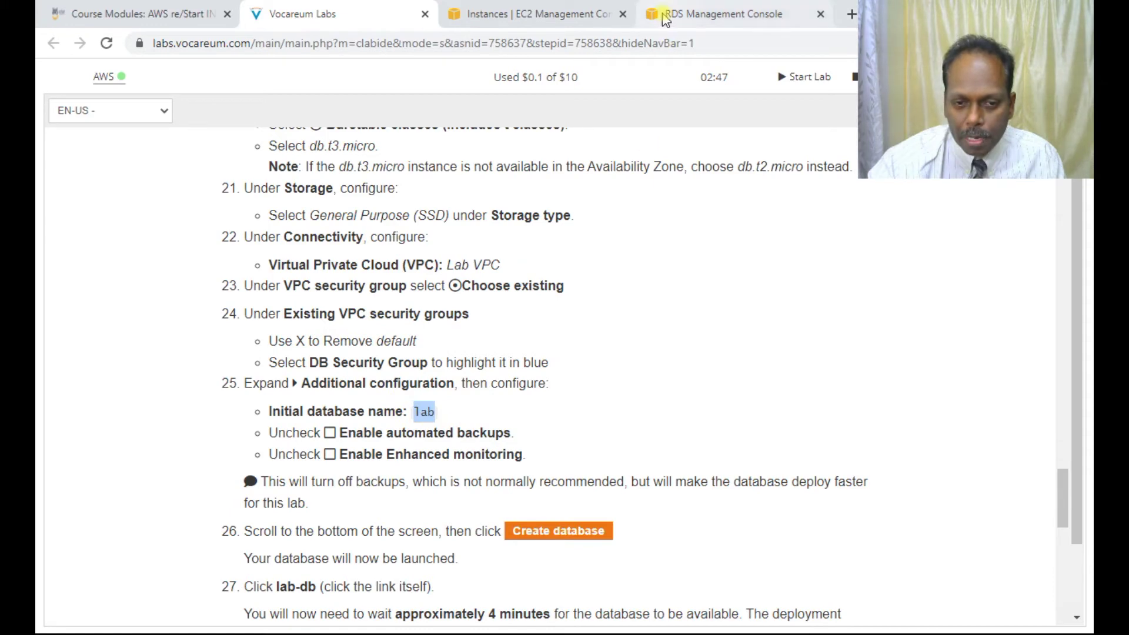
{"action": "left_click", "coordinate": [736, 12]}
{"action": "type", "text": "lab"}
Step: Disable automated backups and enhanced monitoring for the database
{"action": "scroll", "coordinate": [218, 476], "scroll_direction": "down", "scroll_amount": 4}
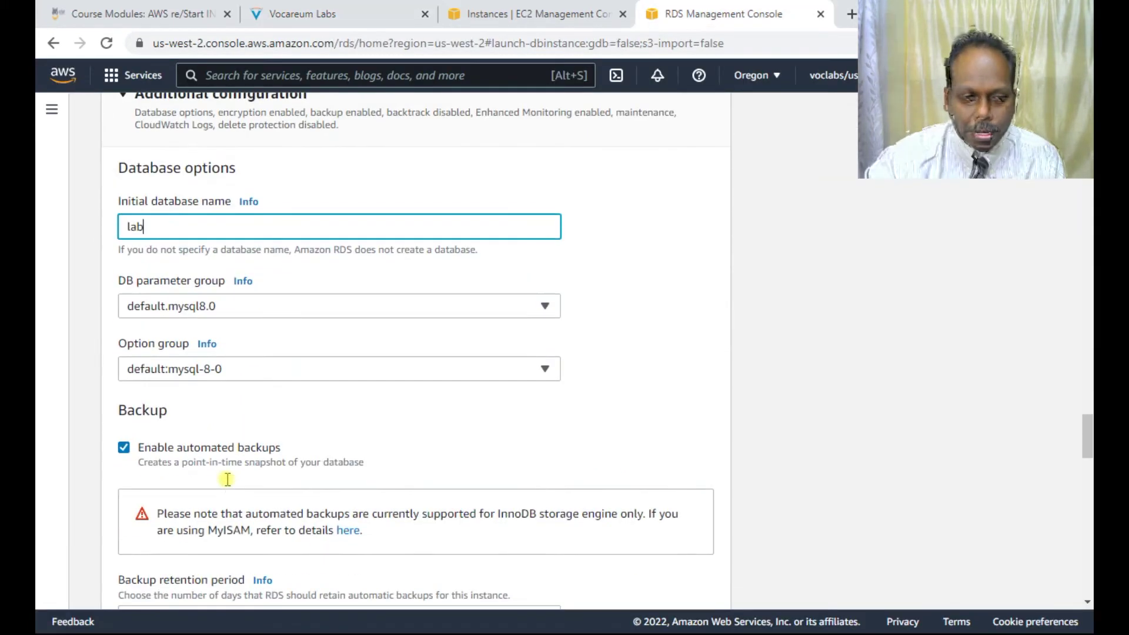
{"action": "left_click", "coordinate": [123, 449]}
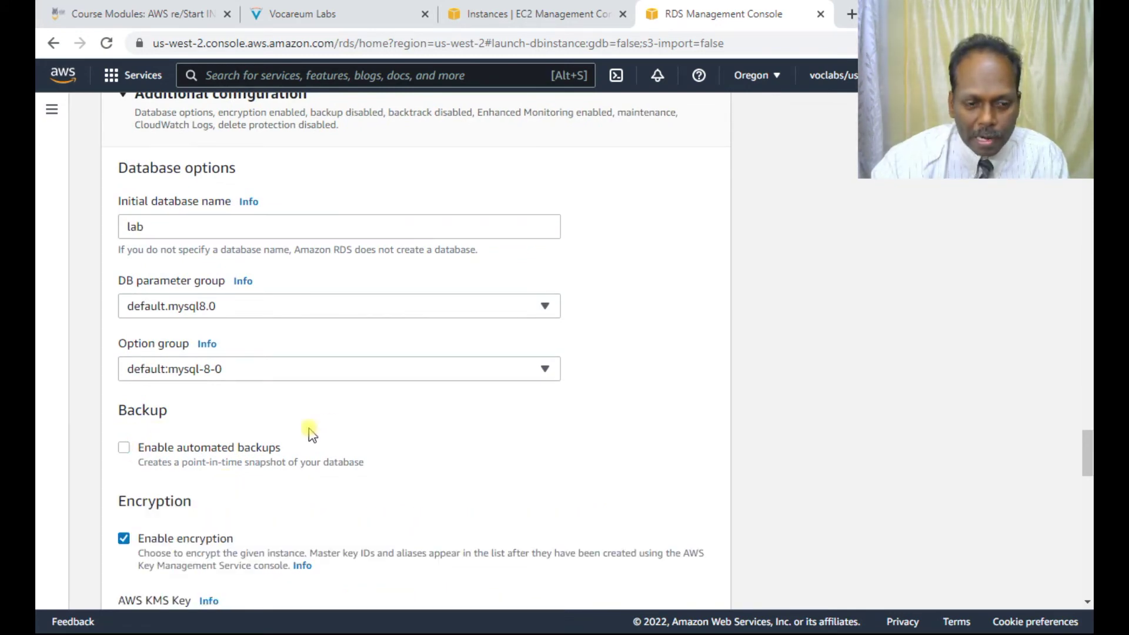
{"action": "scroll", "coordinate": [317, 423], "scroll_direction": "down", "scroll_amount": 3}
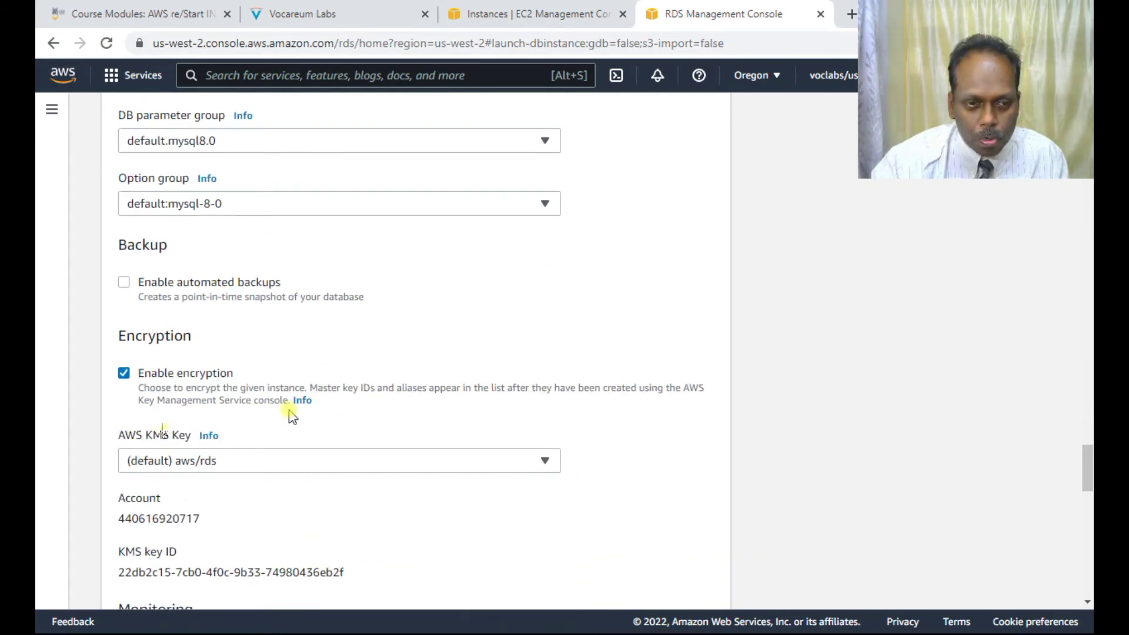
{"action": "scroll", "coordinate": [293, 416], "scroll_direction": "down", "scroll_amount": 3}
{"action": "left_click", "coordinate": [123, 469]}
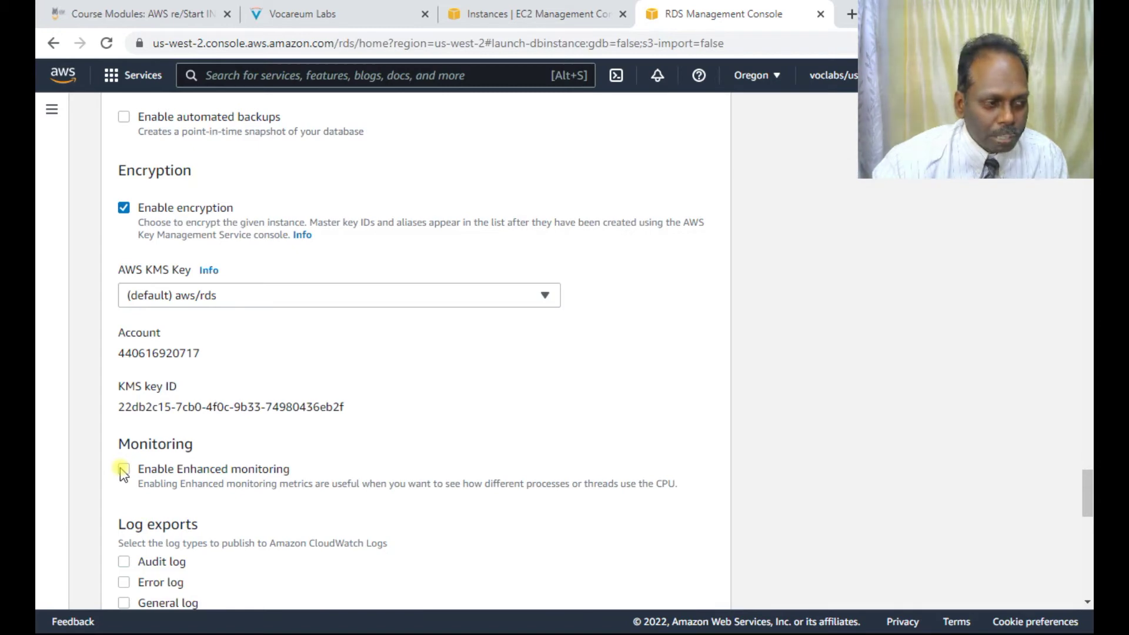
Step: Submit lab-db for creation with Create database
{"action": "scroll", "coordinate": [279, 485], "scroll_direction": "down", "scroll_amount": 3}
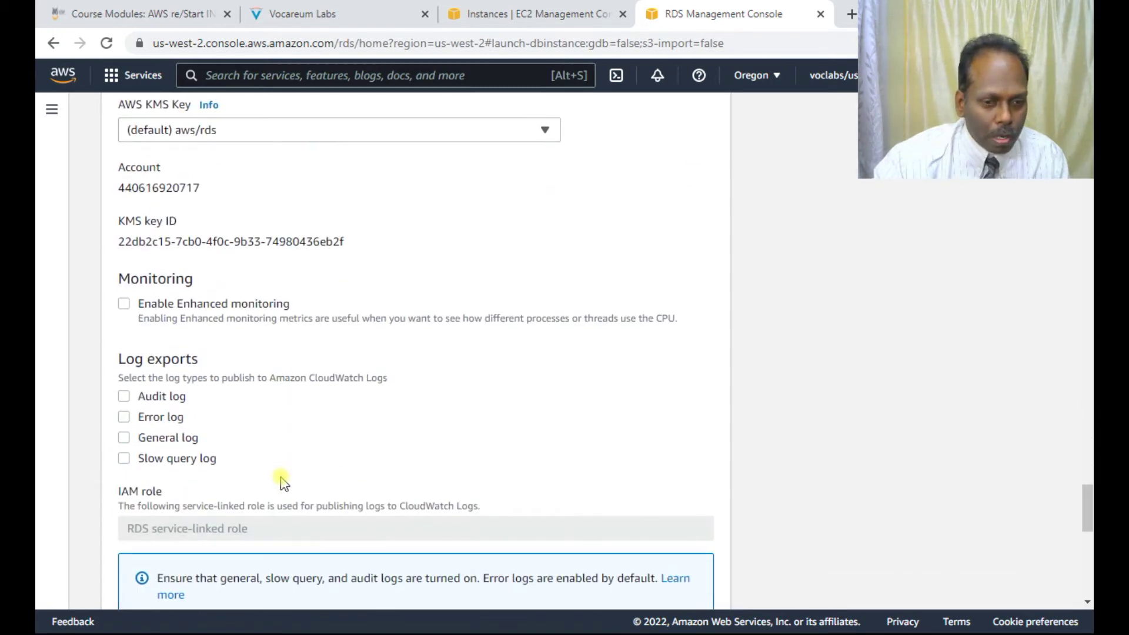
{"action": "scroll", "coordinate": [281, 482], "scroll_direction": "down", "scroll_amount": 3}
{"action": "scroll", "coordinate": [281, 482], "scroll_direction": "down", "scroll_amount": 2}
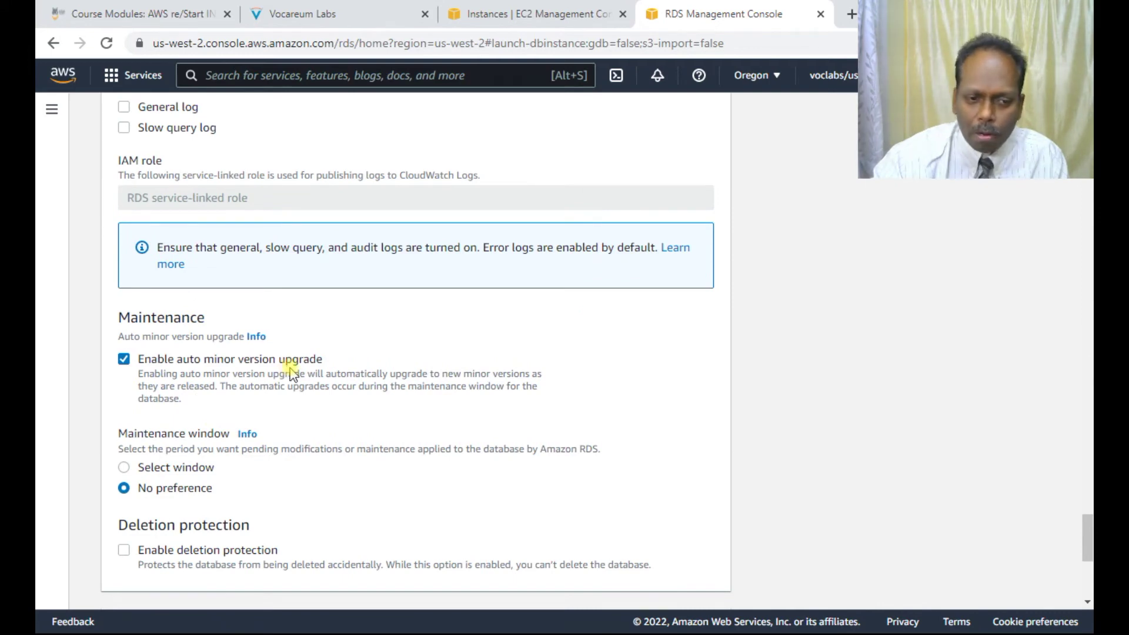
{"action": "scroll", "coordinate": [296, 385], "scroll_direction": "down", "scroll_amount": 5}
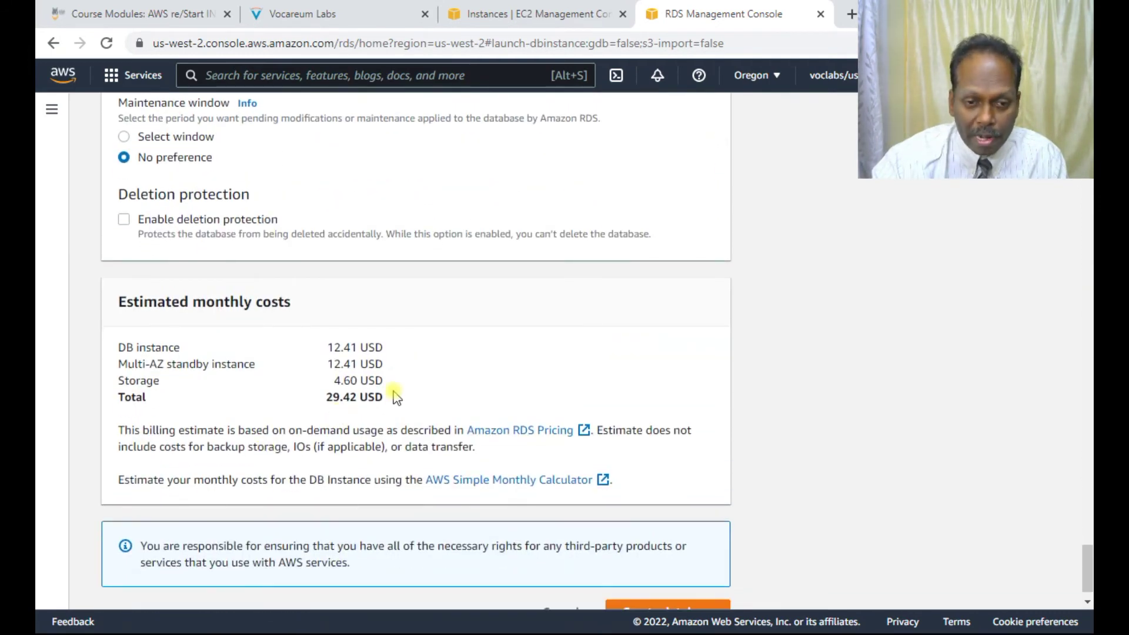
{"action": "scroll", "coordinate": [395, 397], "scroll_direction": "down", "scroll_amount": 1}
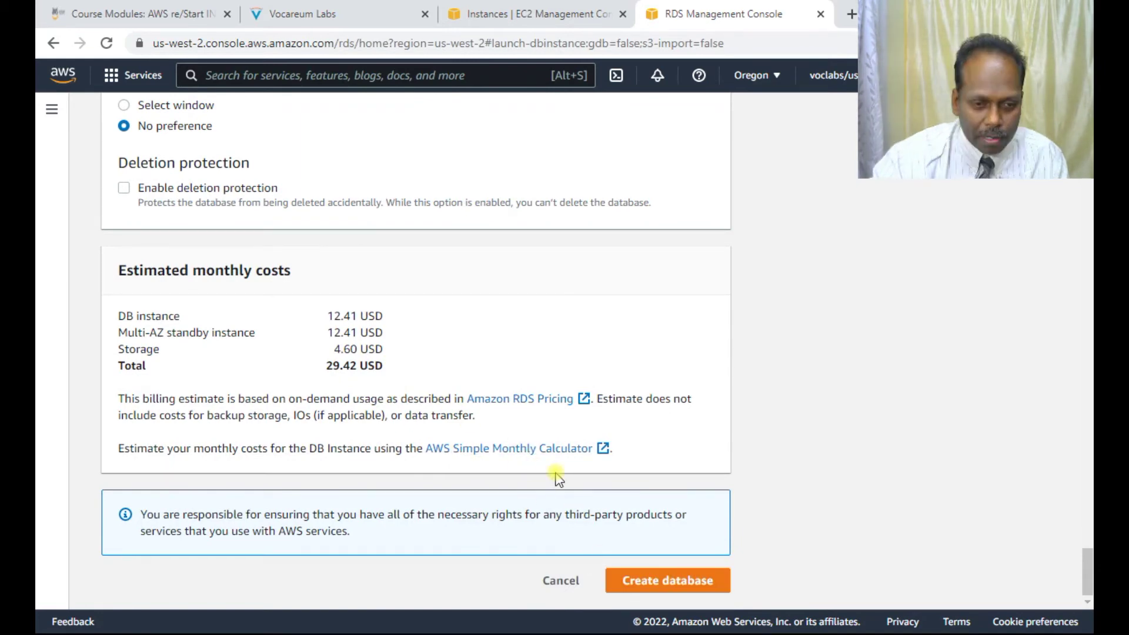
{"action": "left_click", "coordinate": [676, 588]}
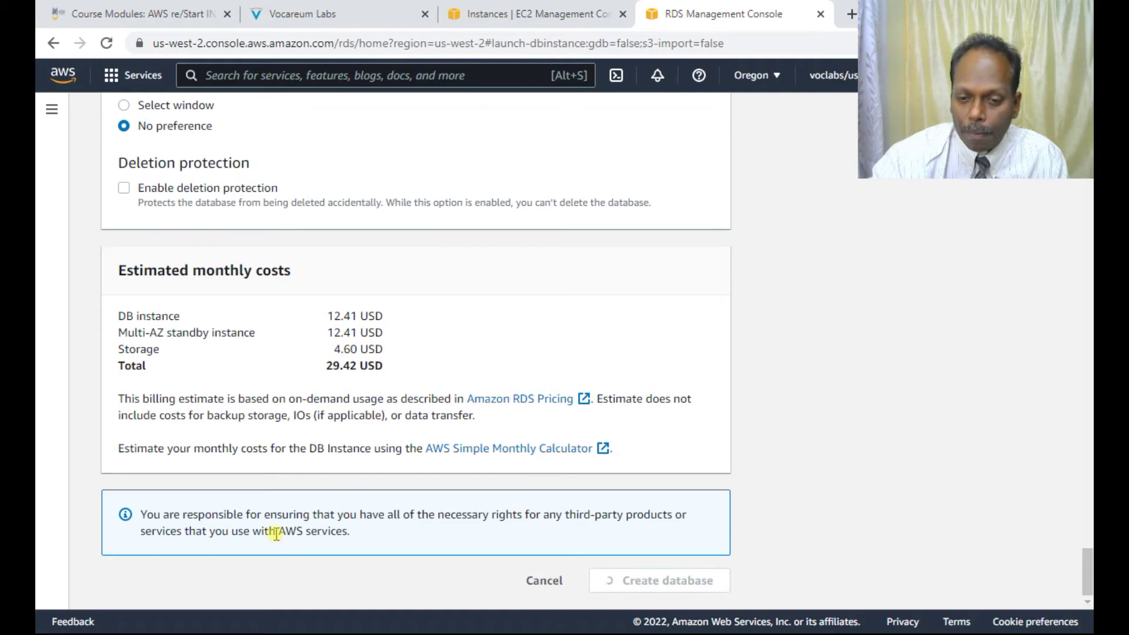
{"action": "left_click", "coordinate": [294, 14]}
{"action": "scroll", "coordinate": [502, 412], "scroll_direction": "down", "scroll_amount": 4}
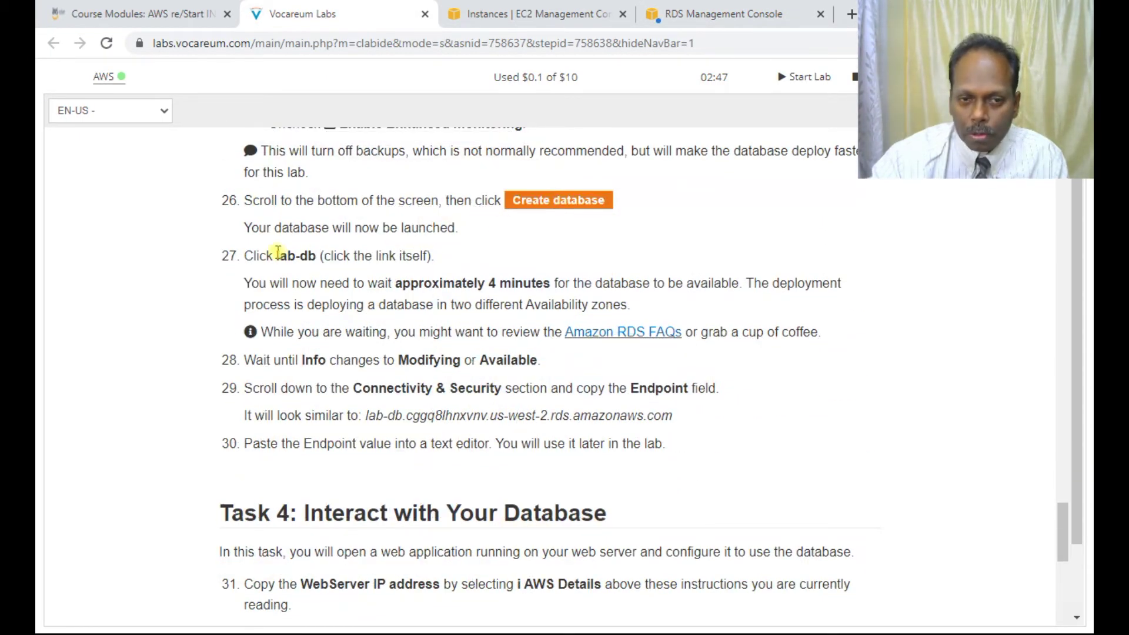
{"action": "left_click_drag", "start_coordinate": [367, 304], "coordinate": [630, 305]}
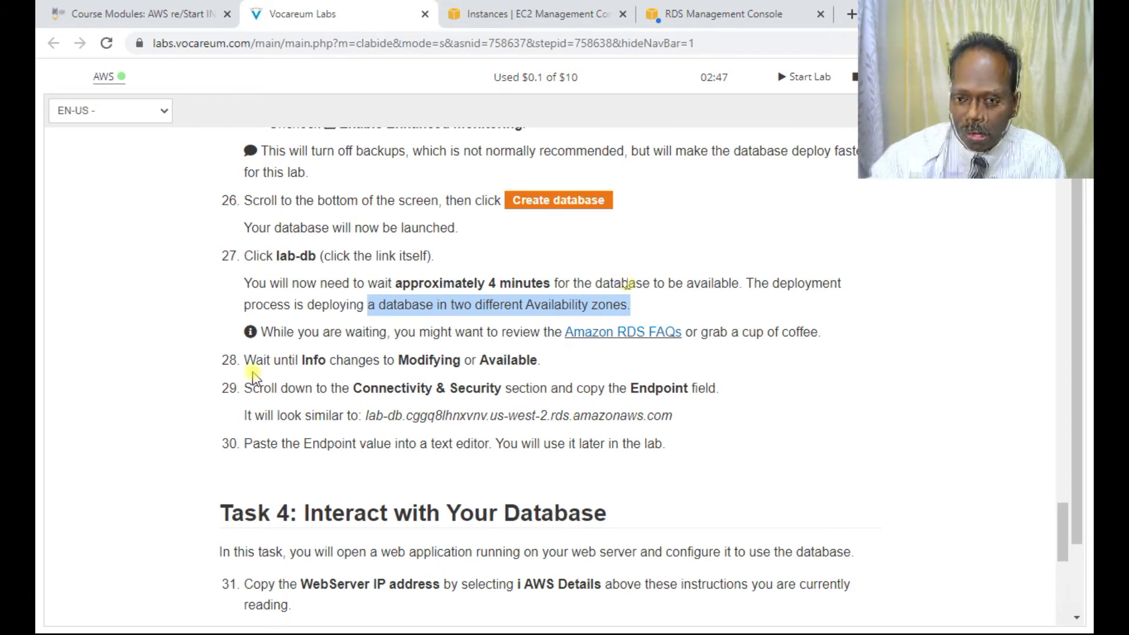
{"action": "left_click_drag", "start_coordinate": [279, 359], "coordinate": [538, 360]}
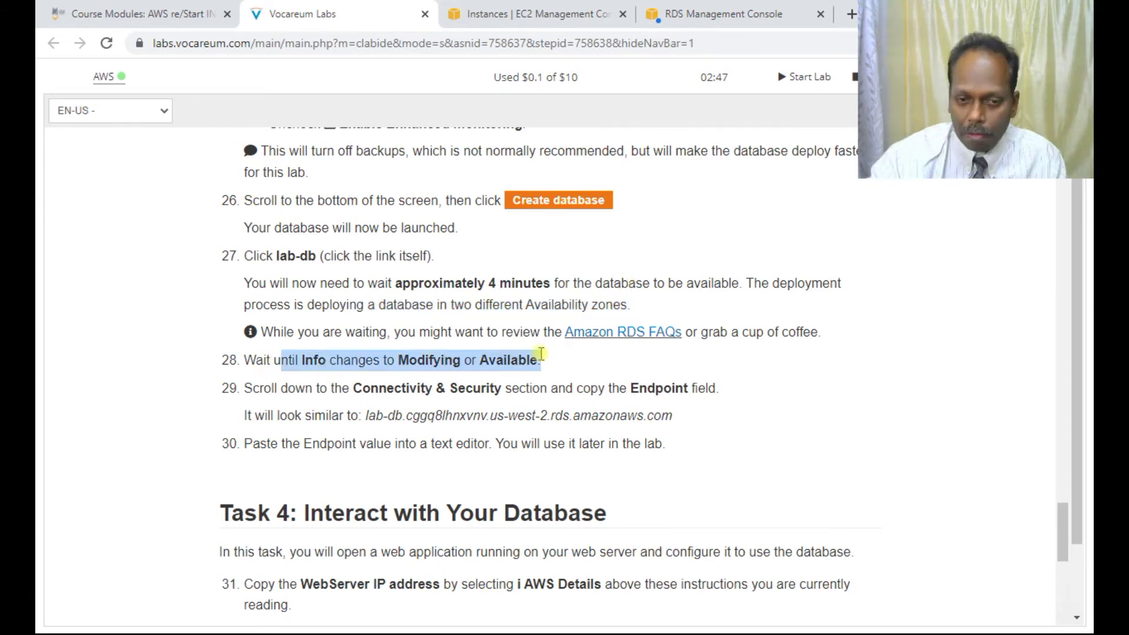
{"action": "left_click_drag", "start_coordinate": [366, 416], "coordinate": [675, 419]}
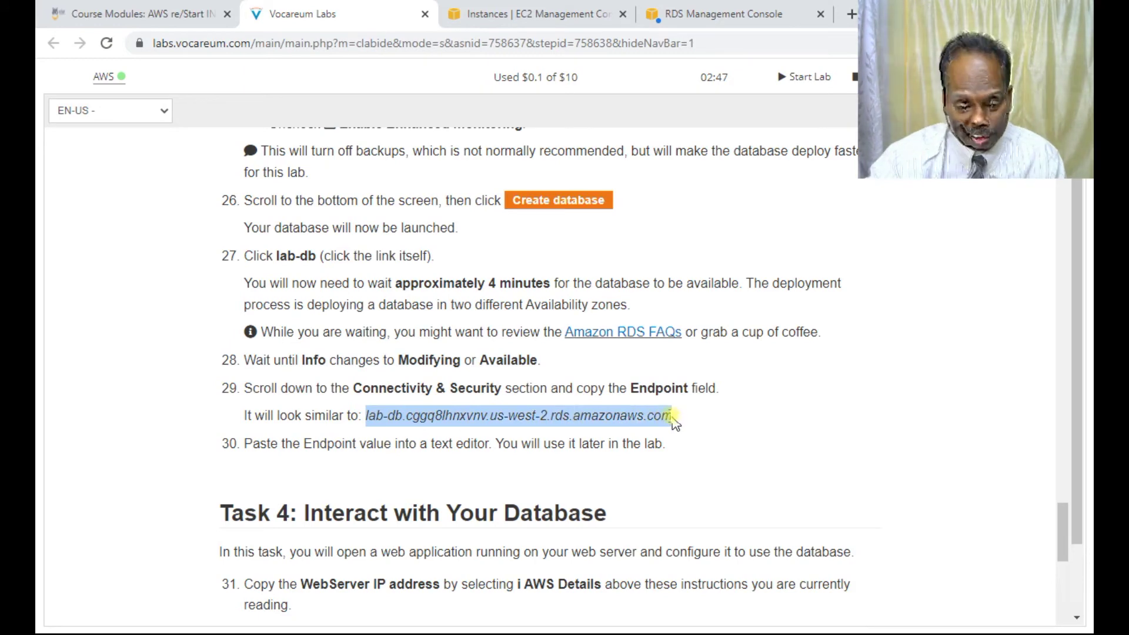
{"action": "scroll", "coordinate": [534, 419], "scroll_direction": "down", "scroll_amount": 2}
{"action": "scroll", "coordinate": [533, 419], "scroll_direction": "down", "scroll_amount": 1}
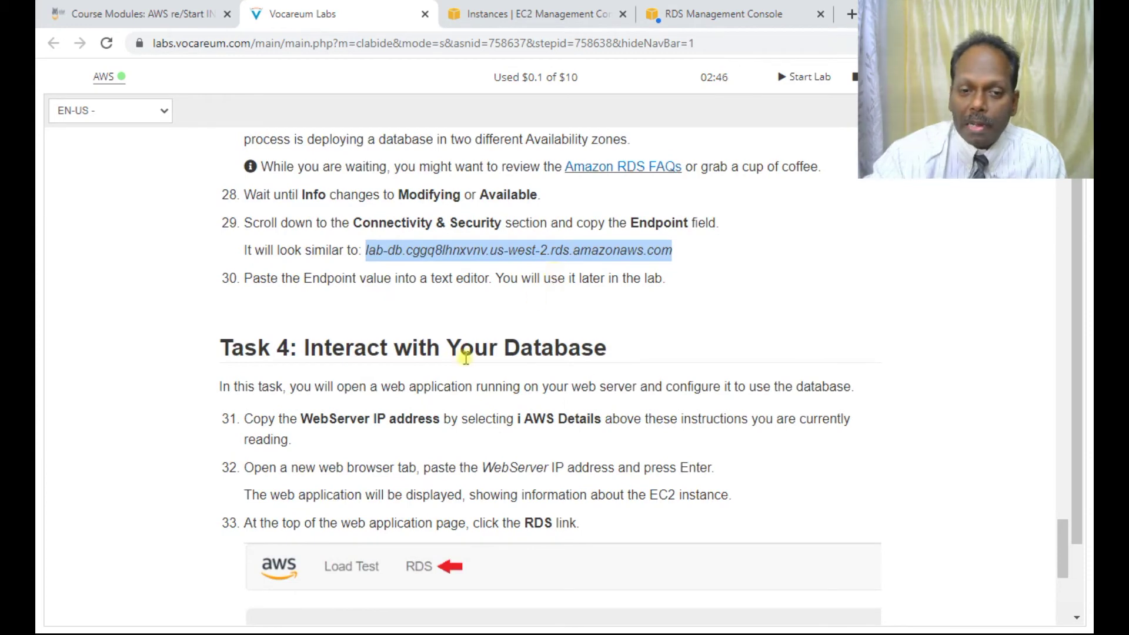
{"action": "scroll", "coordinate": [422, 391], "scroll_direction": "down", "scroll_amount": 1}
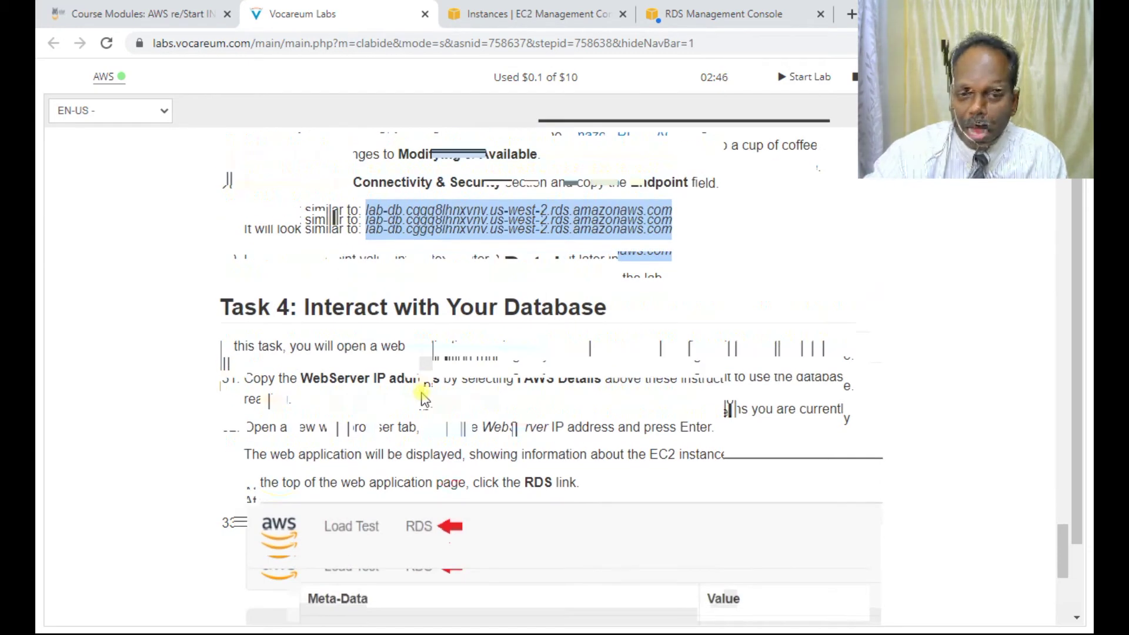
{"action": "left_click", "coordinate": [759, 13]}
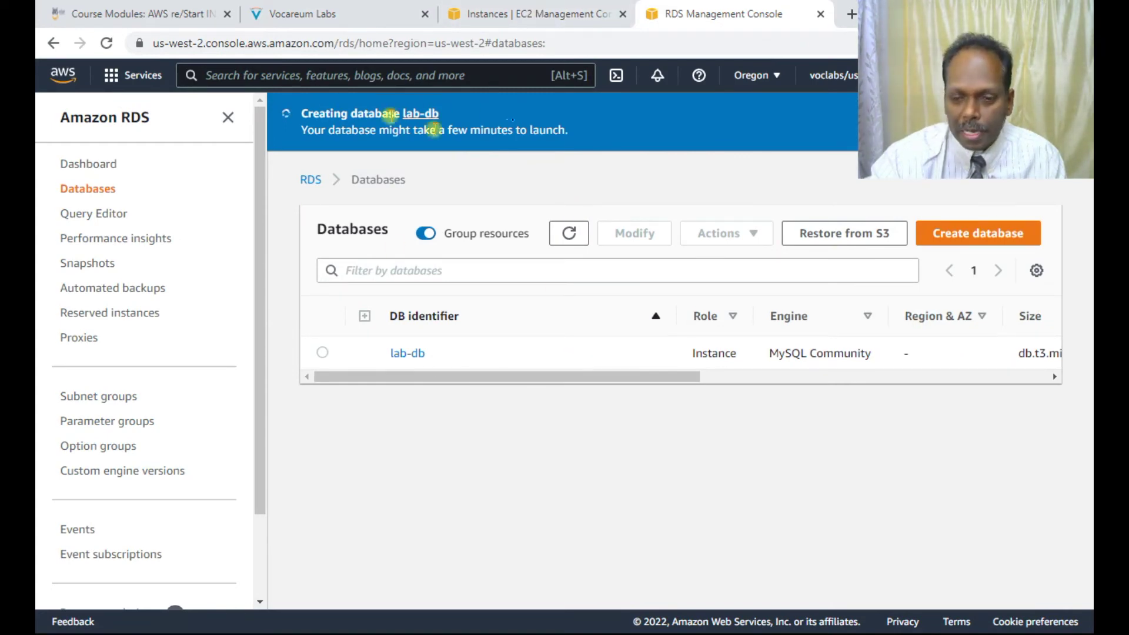
Step: Check that lab-db shows Creating status, then return to the EC2 Instances page
{"action": "left_click_drag", "start_coordinate": [582, 378], "coordinate": [801, 375]}
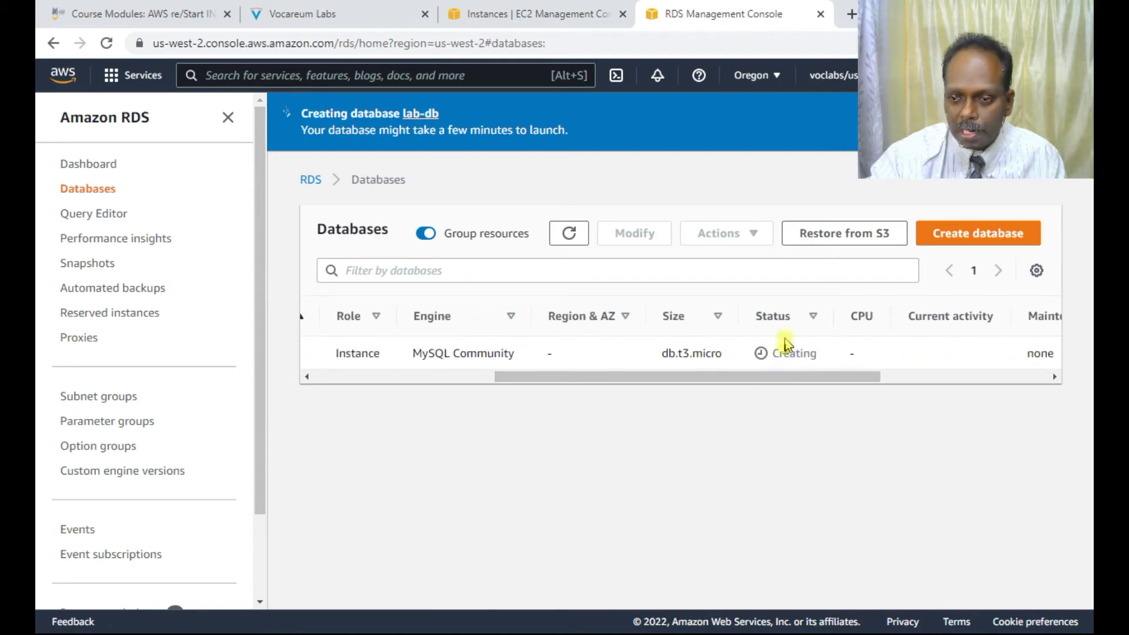
{"action": "left_click", "coordinate": [487, 15]}
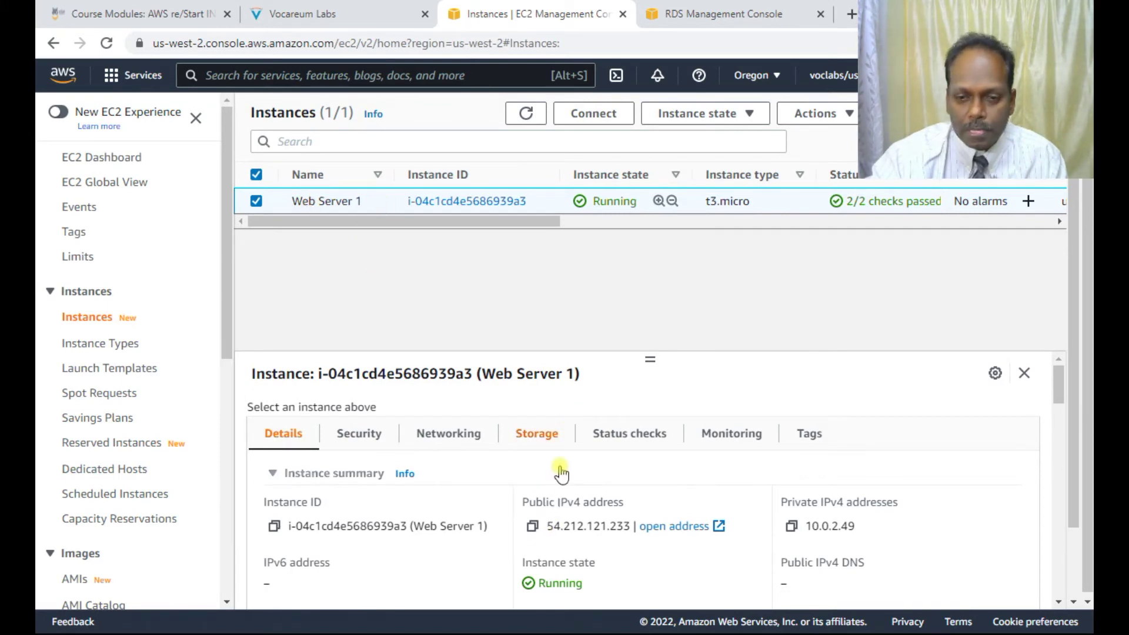
Step: Review Web Server 1's inbound rules (ports 80, 22) and copy its IP 54.212.121.233
{"action": "left_click", "coordinate": [532, 525]}
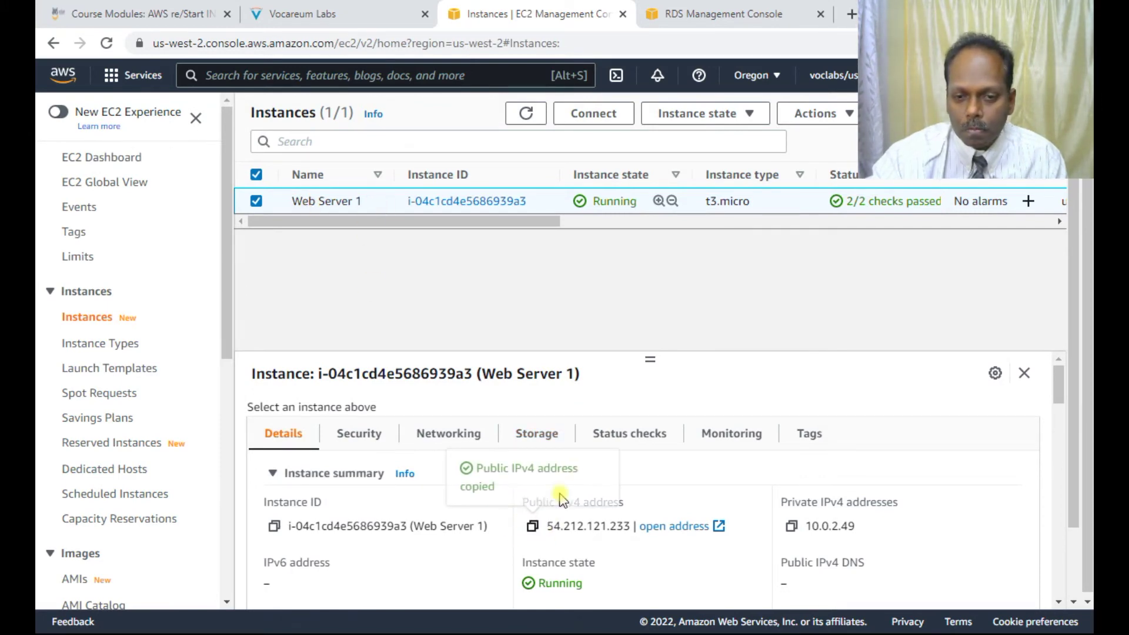
{"action": "left_click_drag", "start_coordinate": [642, 357], "coordinate": [642, 271]}
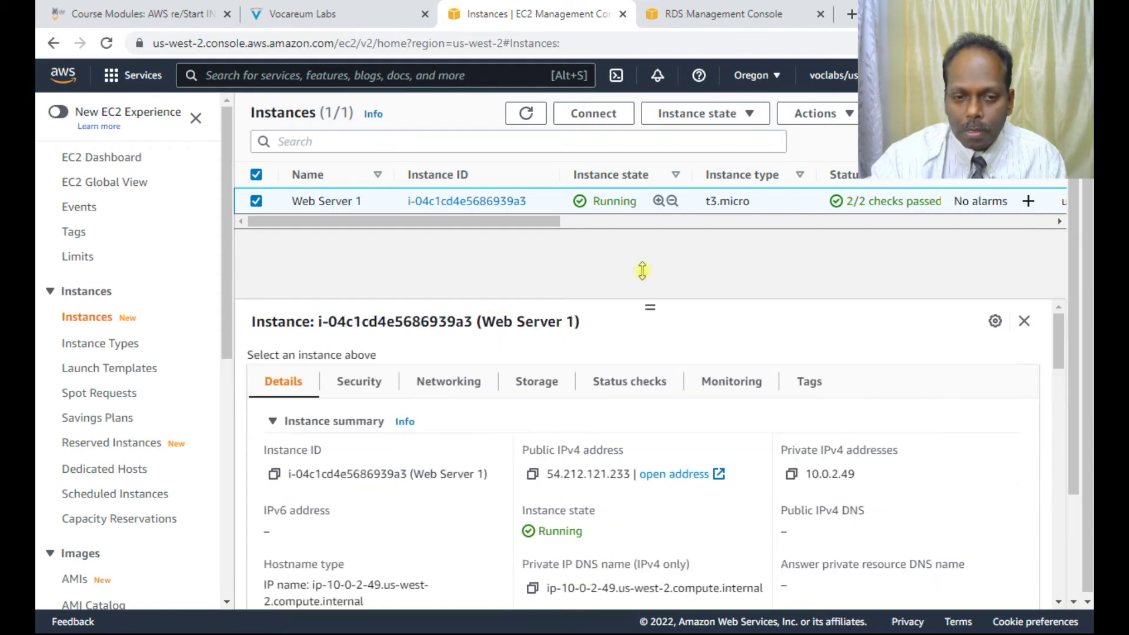
{"action": "left_click", "coordinate": [360, 381]}
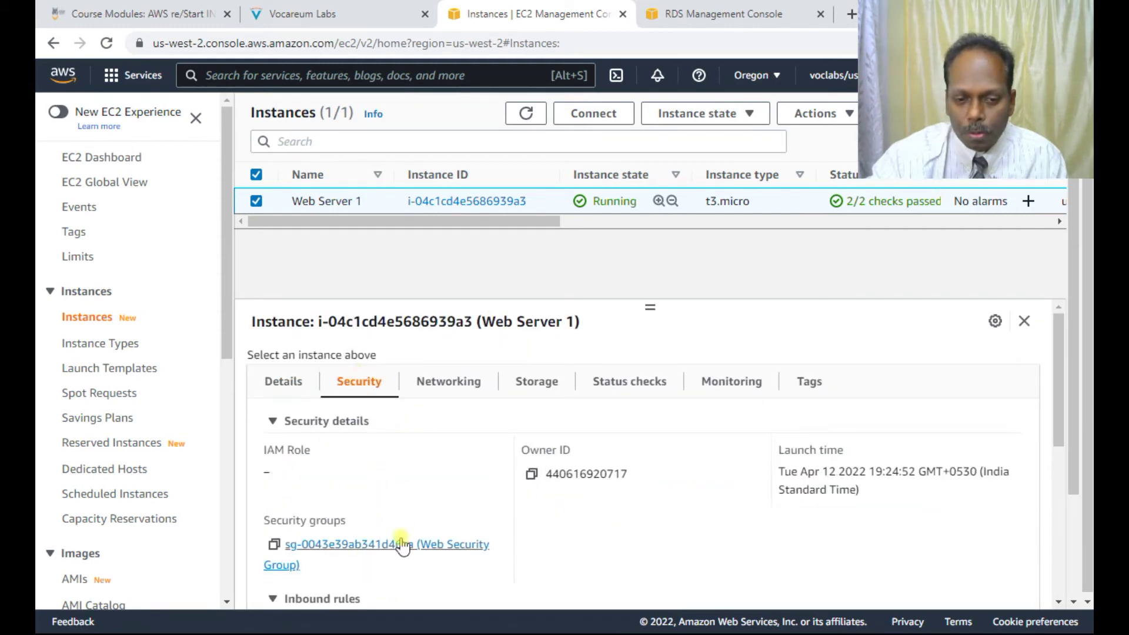
{"action": "scroll", "coordinate": [406, 532], "scroll_direction": "down", "scroll_amount": 3}
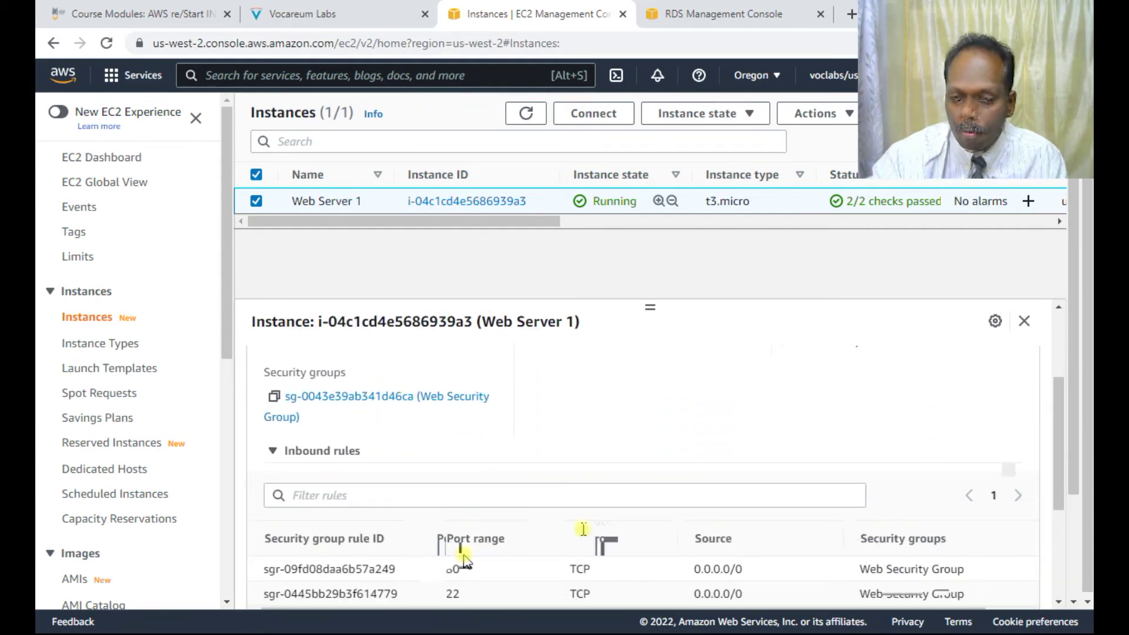
{"action": "scroll", "coordinate": [464, 556], "scroll_direction": "down", "scroll_amount": 1}
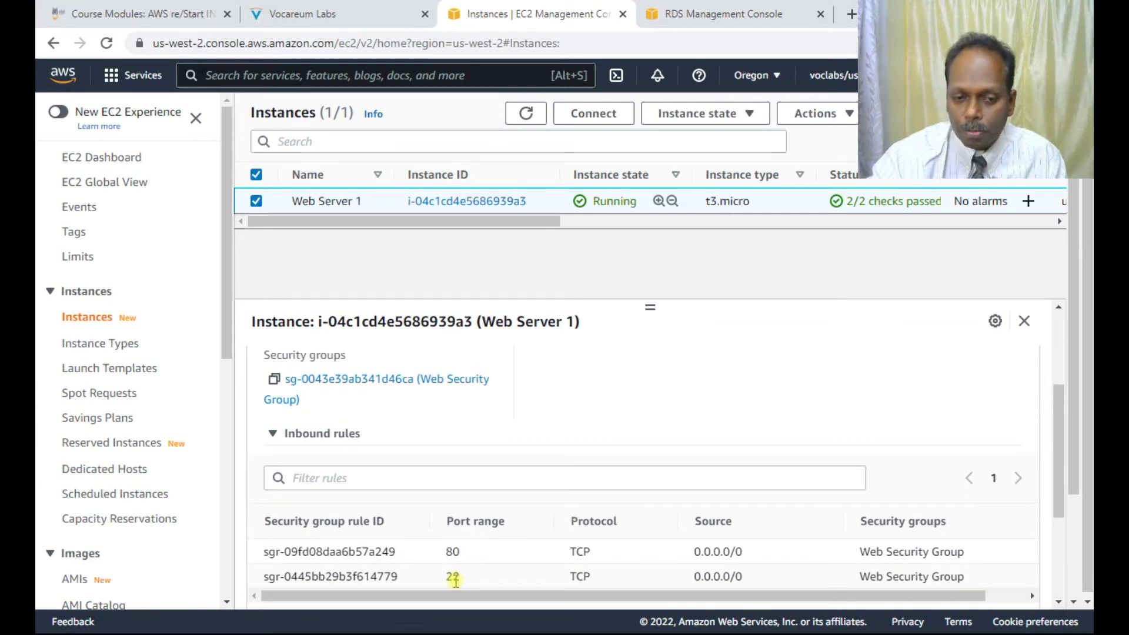
{"action": "scroll", "coordinate": [386, 383], "scroll_direction": "up", "scroll_amount": 3}
{"action": "left_click", "coordinate": [284, 381]}
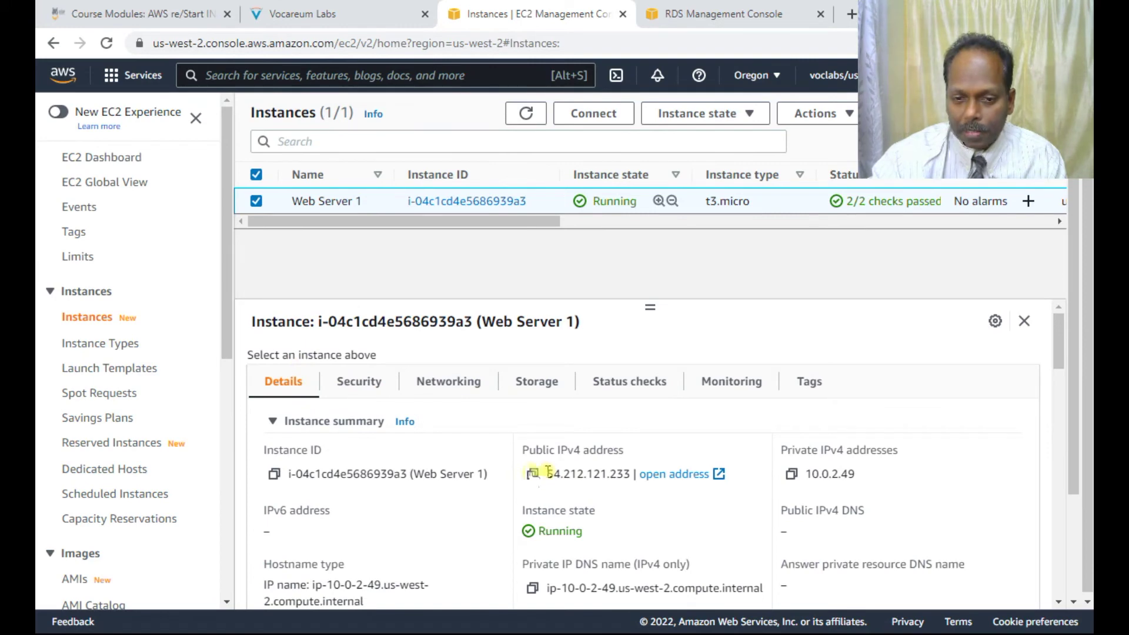
{"action": "left_click", "coordinate": [532, 473]}
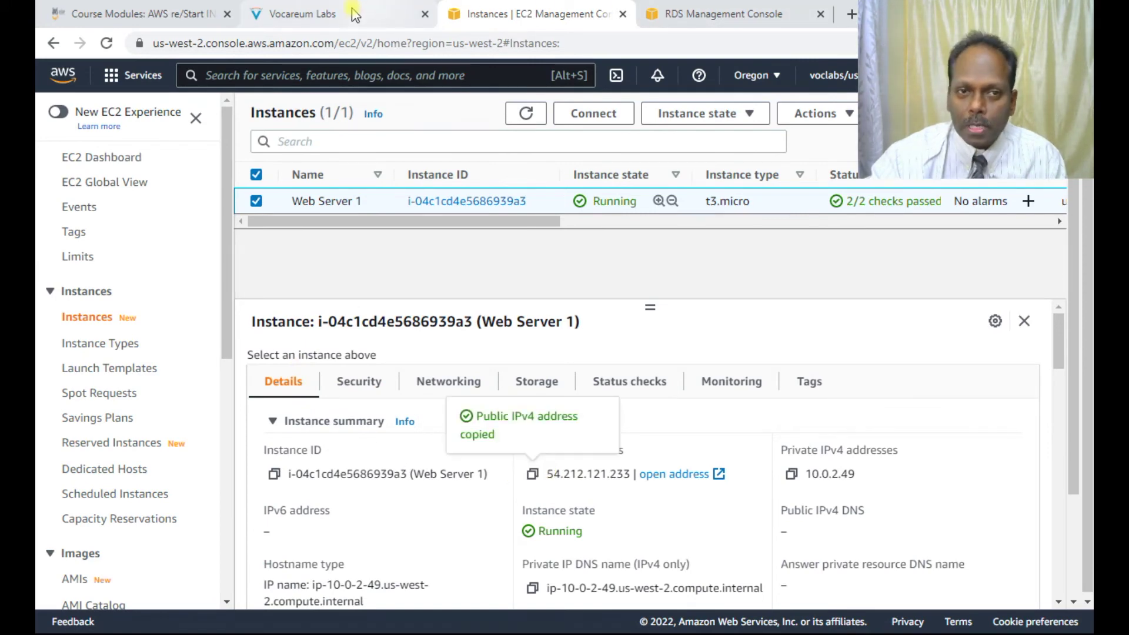
{"action": "left_click", "coordinate": [363, 13]}
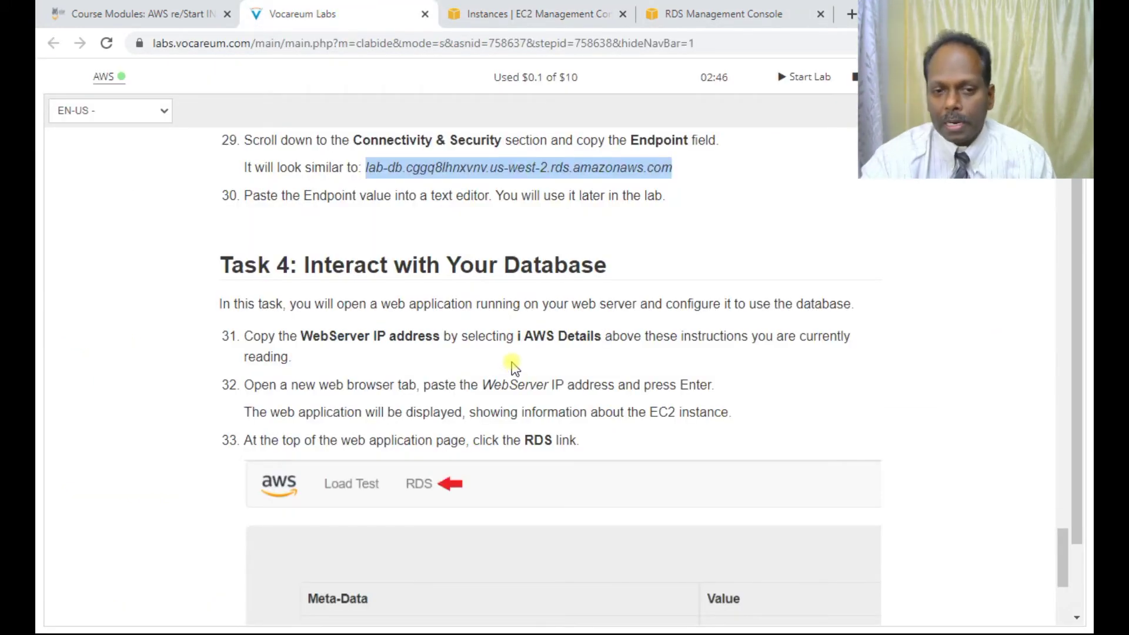
Step: Read Task 4's web application steps and open a new blank browser tab
{"action": "scroll", "coordinate": [512, 364], "scroll_direction": "down", "scroll_amount": 1}
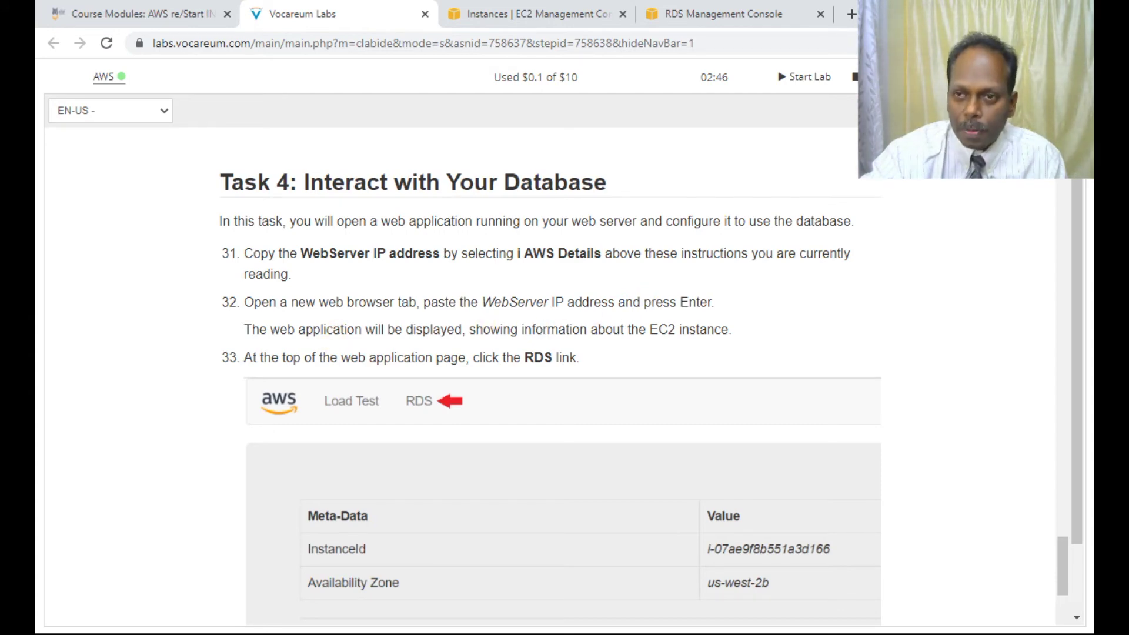
{"action": "left_click", "coordinate": [851, 14]}
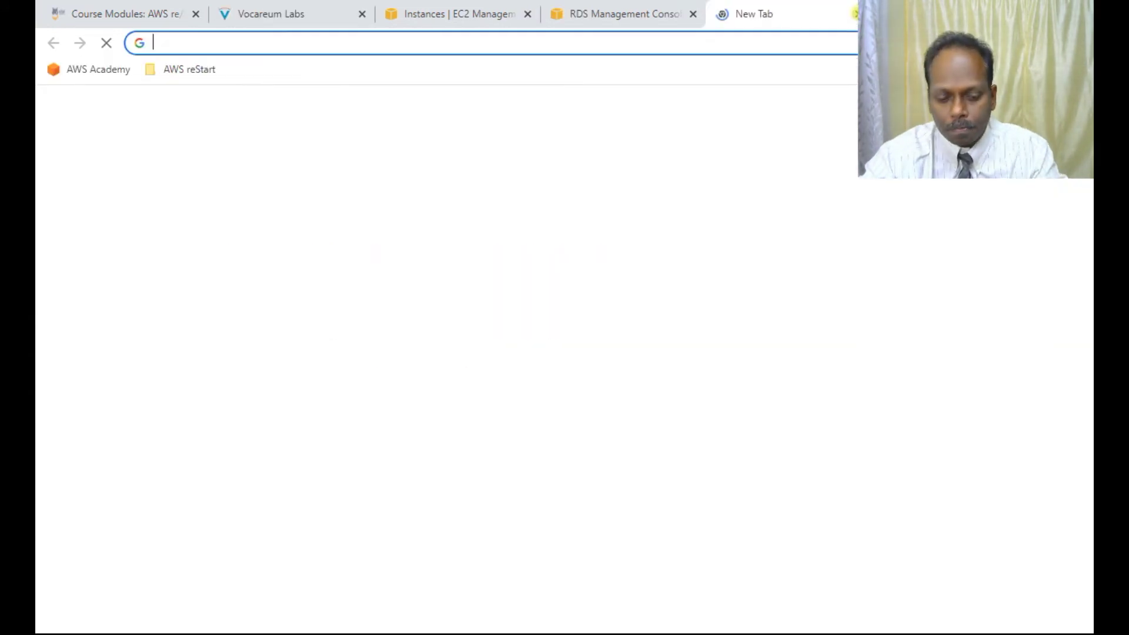
Step: Load 54.212.121.233 in the new tab to show the Apache Test Page
{"action": "key", "text": "ctrl+v"}
{"action": "key", "text": "Return"}
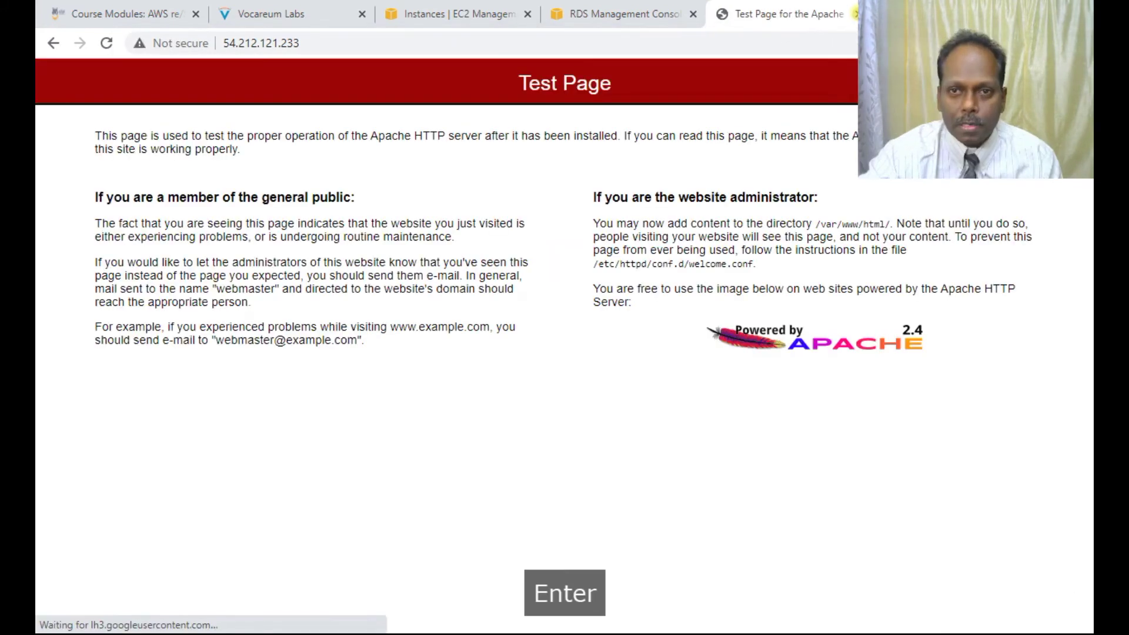
{"action": "left_click", "coordinate": [290, 15]}
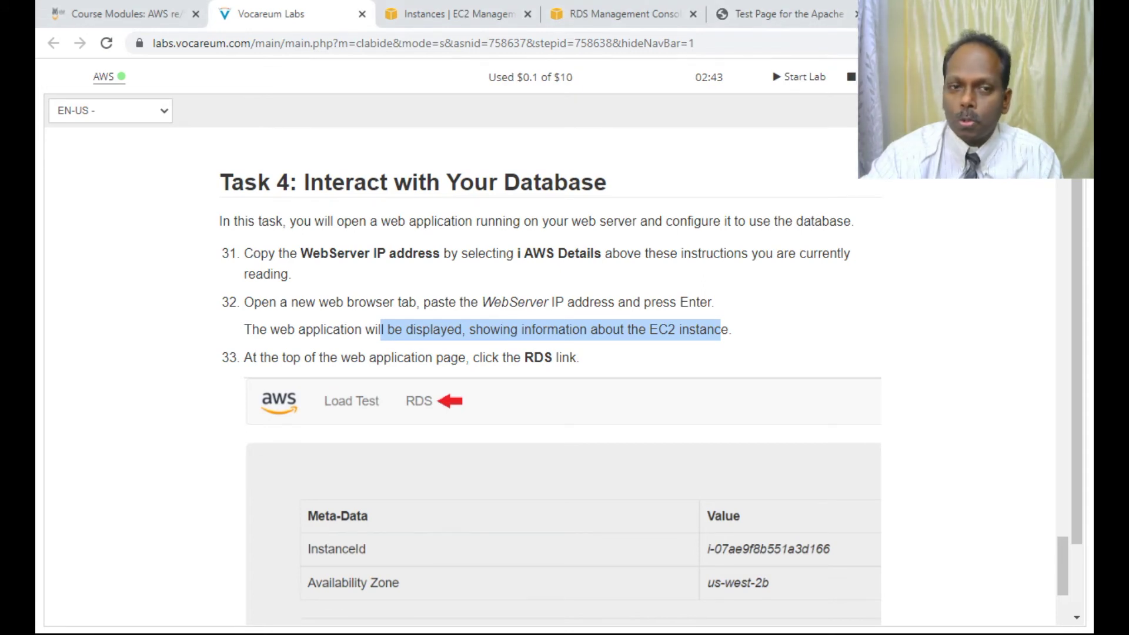
Step: Download the PPK key from AWS Details and launch PuTTY from the Start menu
{"action": "left_click", "coordinate": [935, 77]}
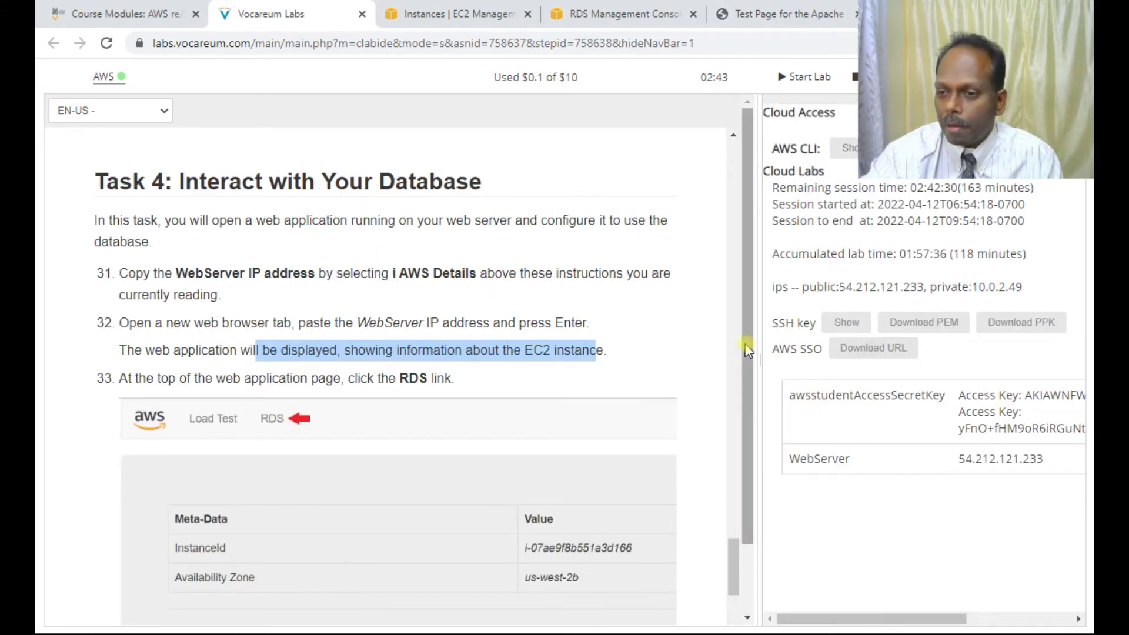
{"action": "left_click", "coordinate": [1035, 331]}
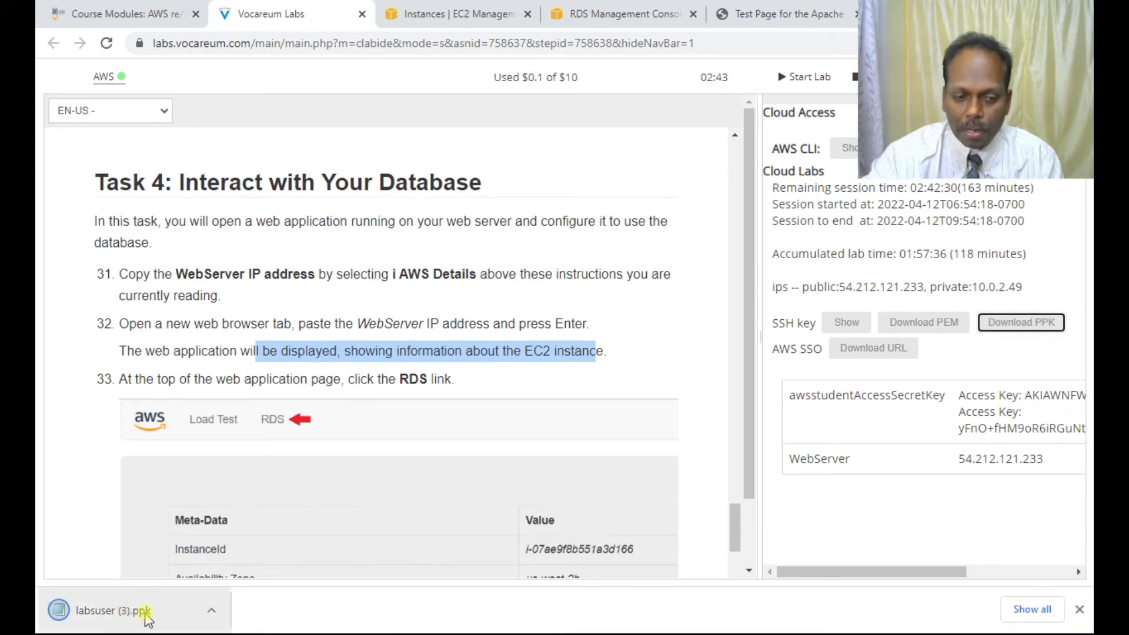
{"action": "key", "text": "super"}
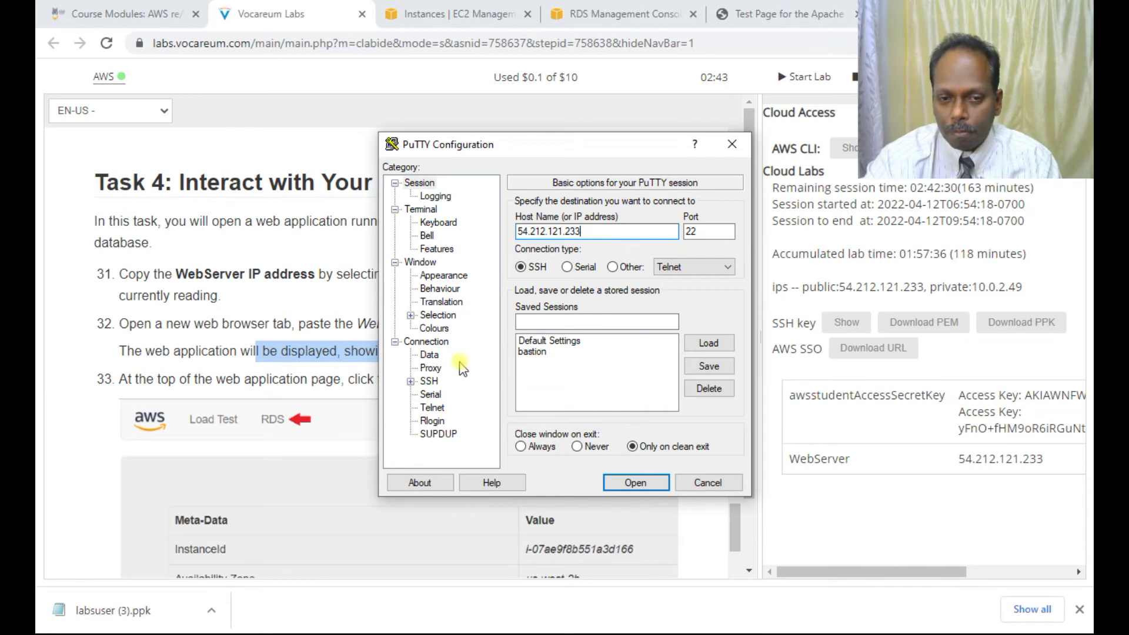
Step: Set PuTTY's keepalive interval to 30 seconds
{"action": "left_click", "coordinate": [425, 342]}
{"action": "double_click", "coordinate": [725, 226]}
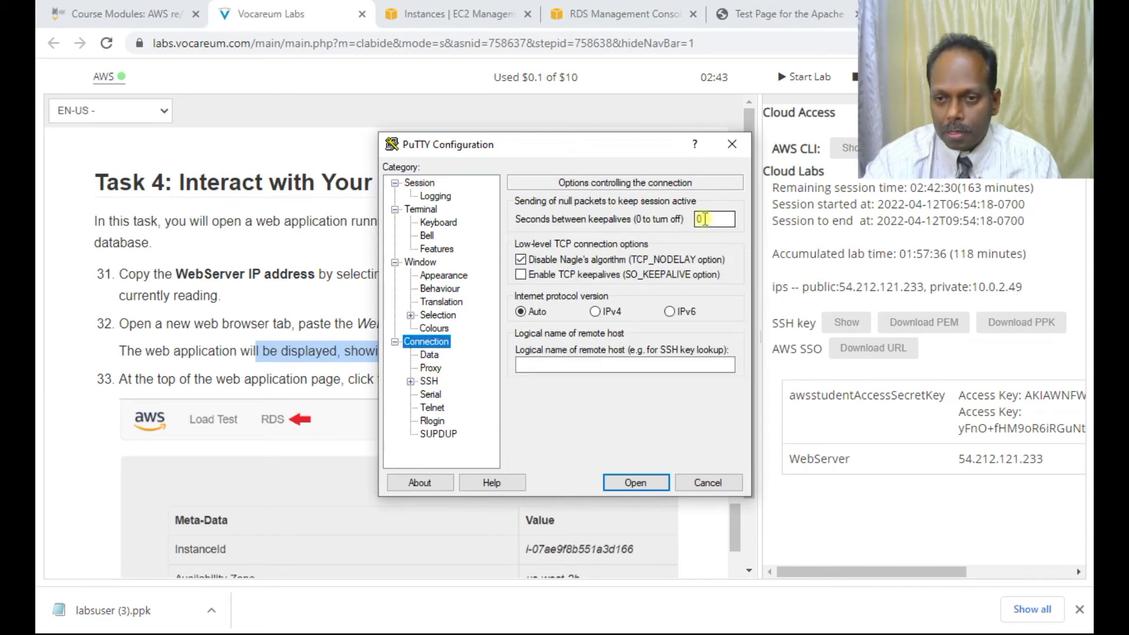
{"action": "type", "text": "3"}
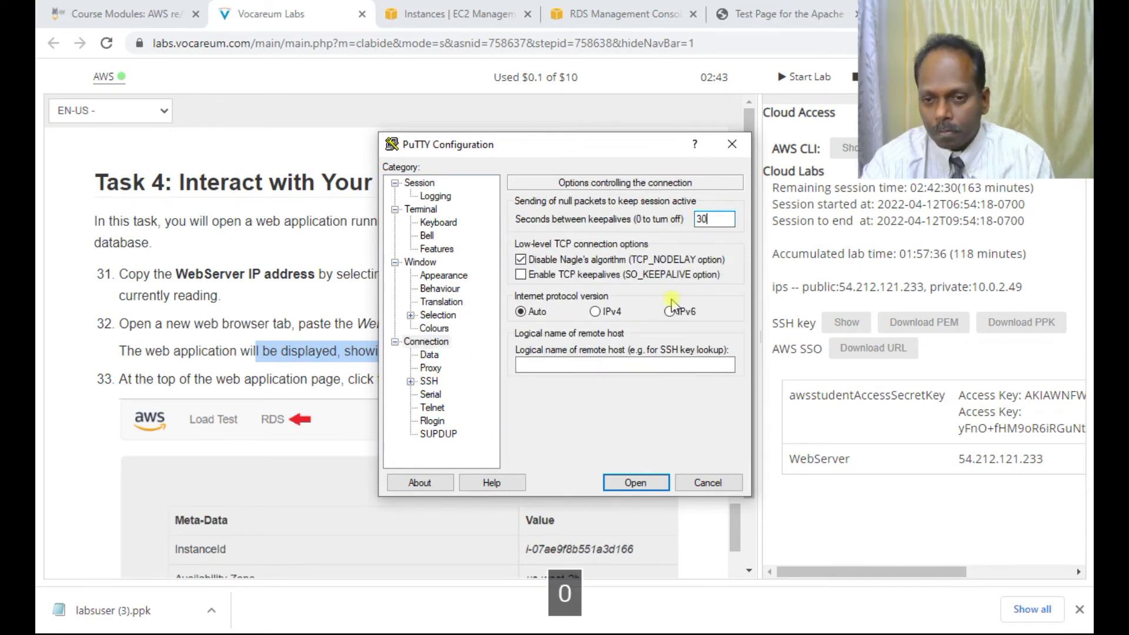
Step: Authenticate with Downloads\labsuser (3).ppk and connect, accepting the host key
{"action": "double_click", "coordinate": [429, 382]}
{"action": "left_click", "coordinate": [444, 393]}
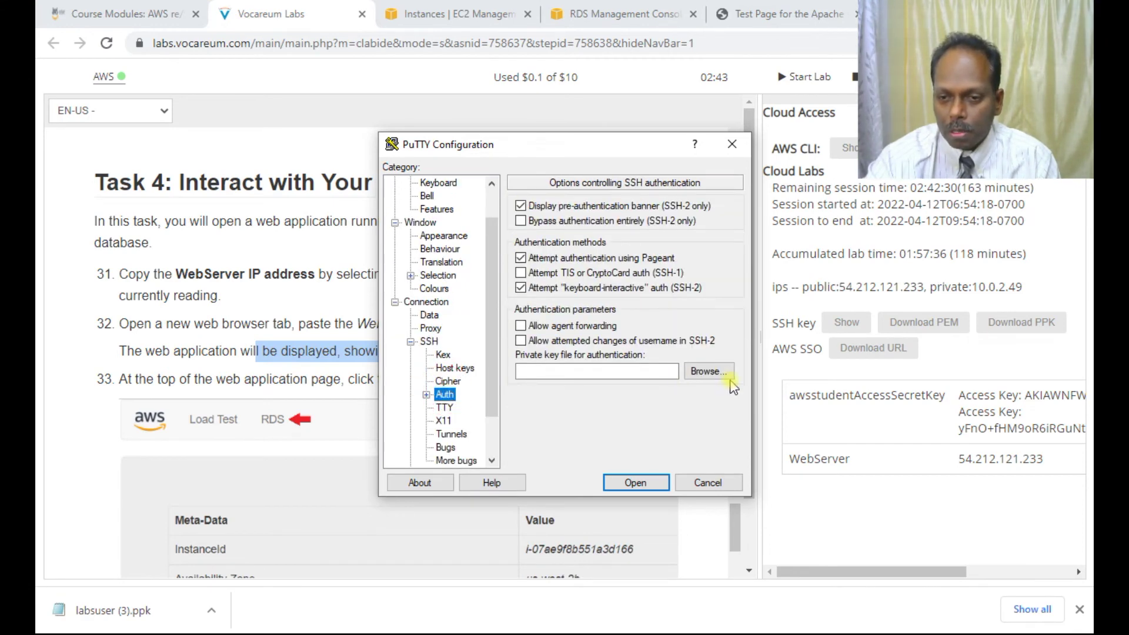
{"action": "left_click", "coordinate": [697, 371]}
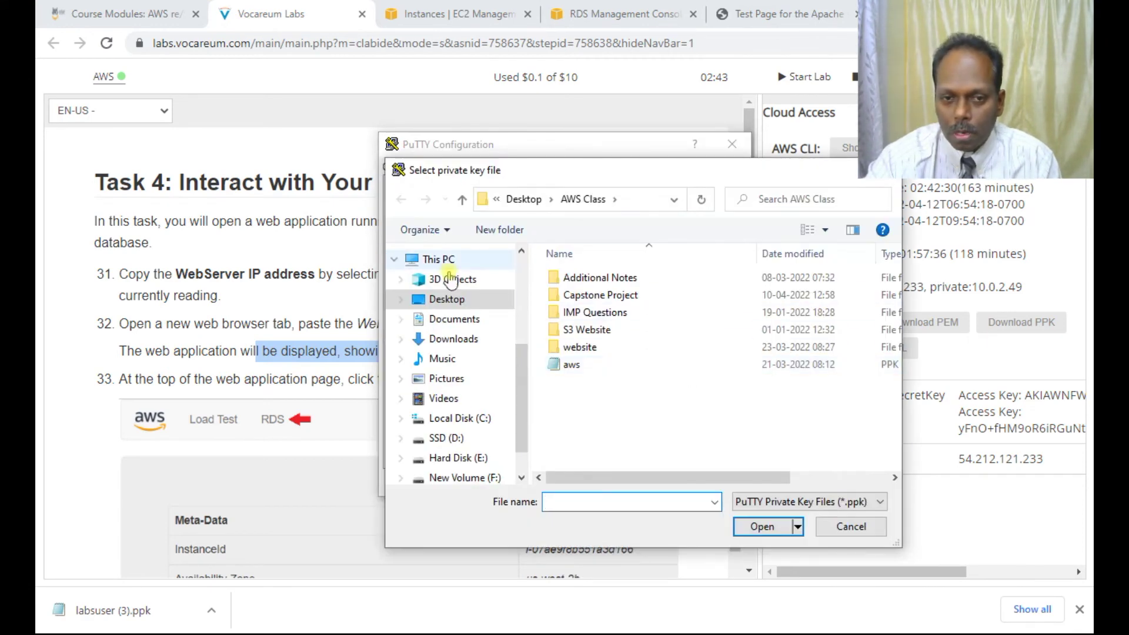
{"action": "left_click", "coordinate": [453, 339]}
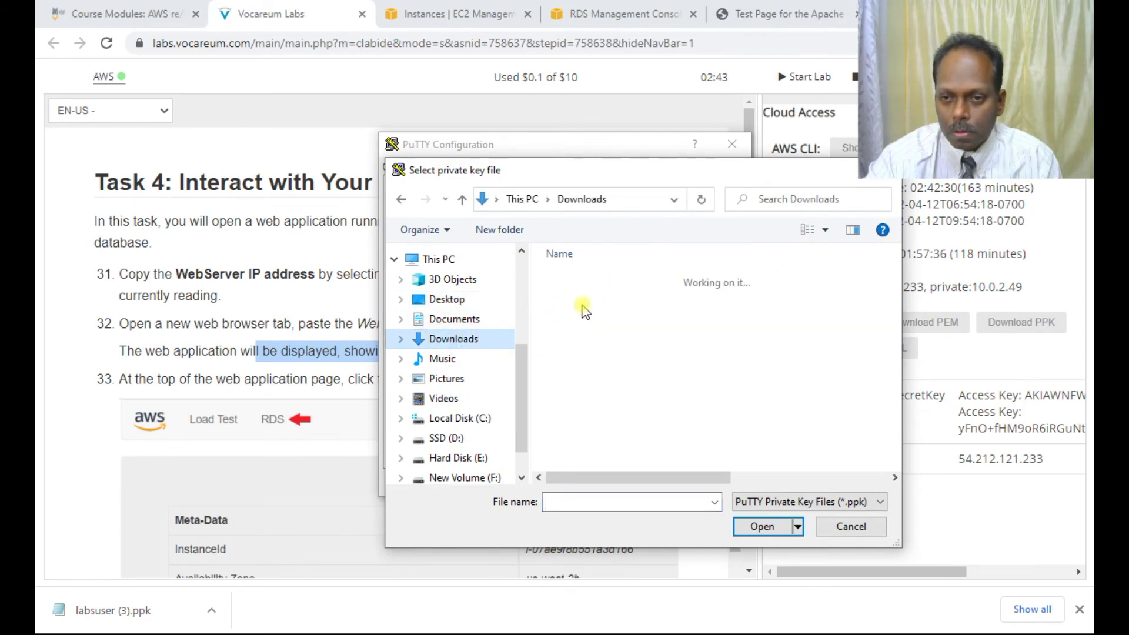
{"action": "left_click", "coordinate": [599, 306]}
{"action": "double_click", "coordinate": [599, 306]}
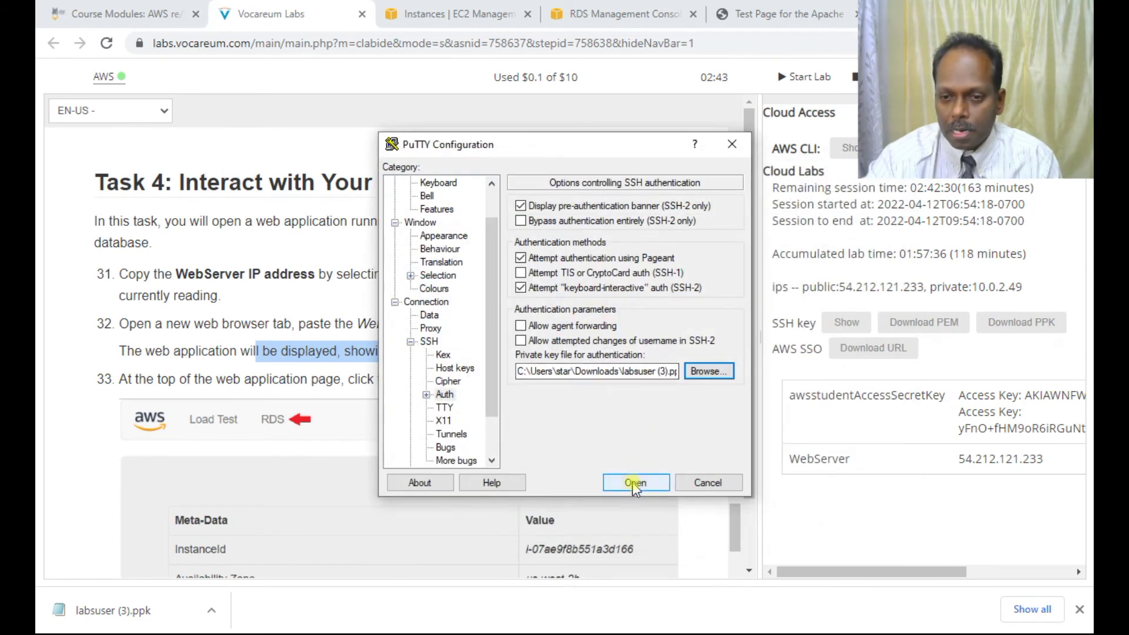
{"action": "left_click", "coordinate": [635, 481]}
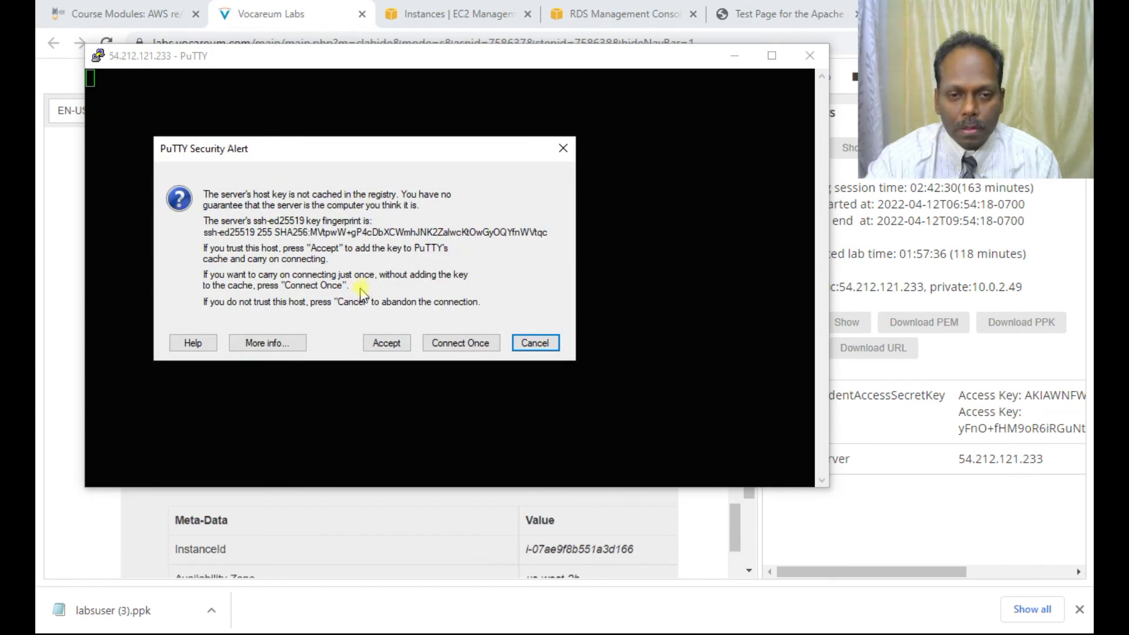
{"action": "left_click", "coordinate": [385, 341]}
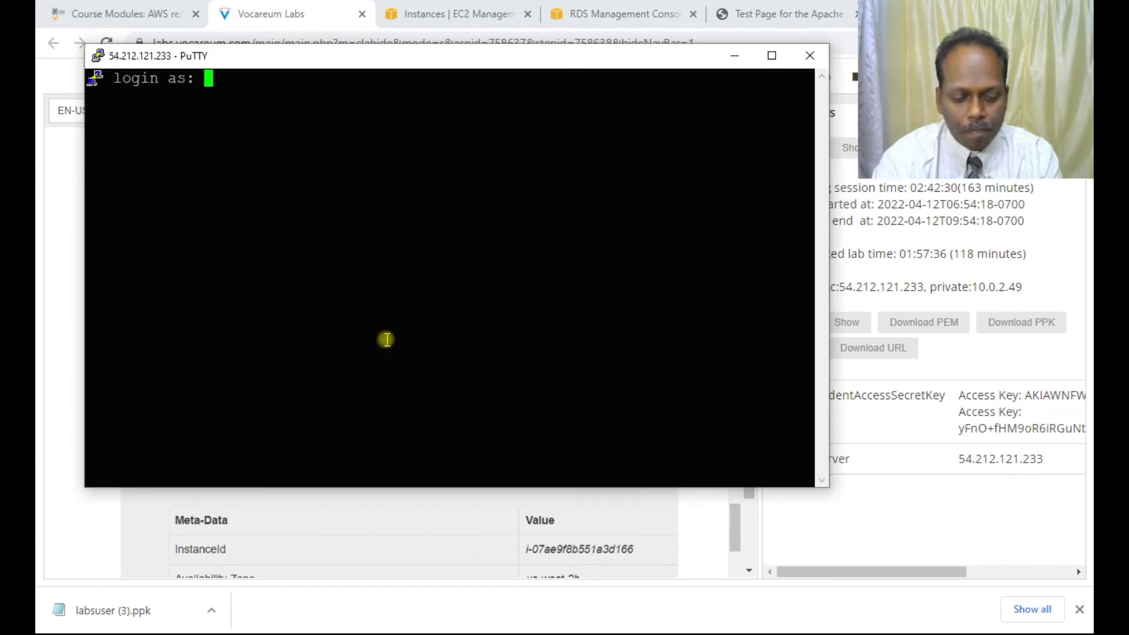
Step: Log in as ec2-user, become root with sudo su -, and confirm the MySQL client is MariaDB 10.2.38
{"action": "type", "text": "ec2-user"}
{"action": "key", "text": "Return"}
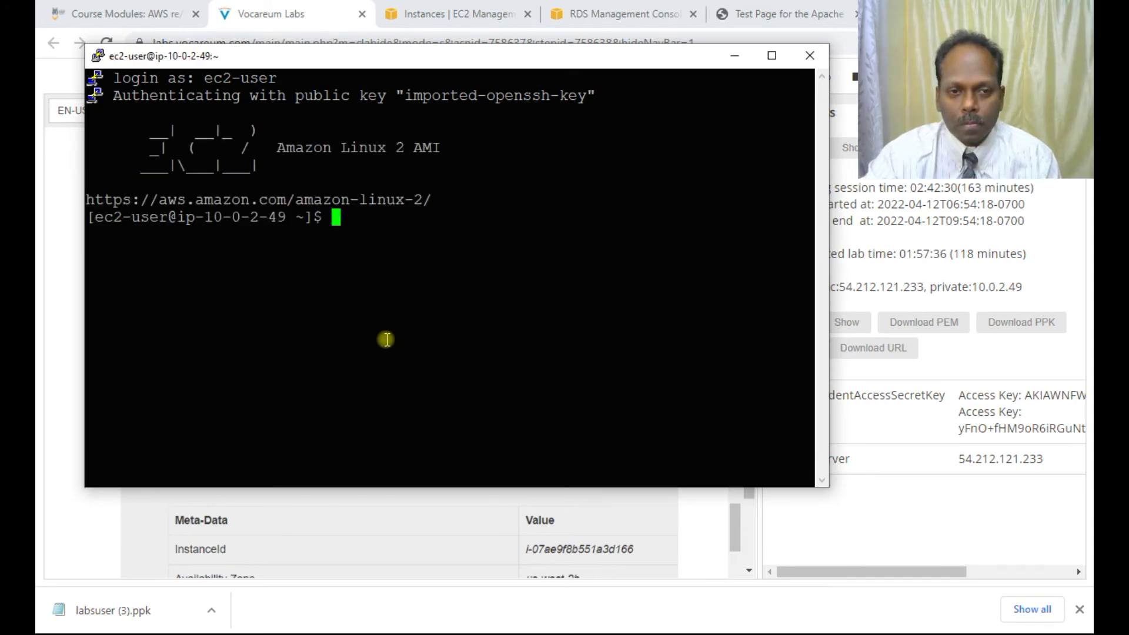
{"action": "type", "text": "s"}
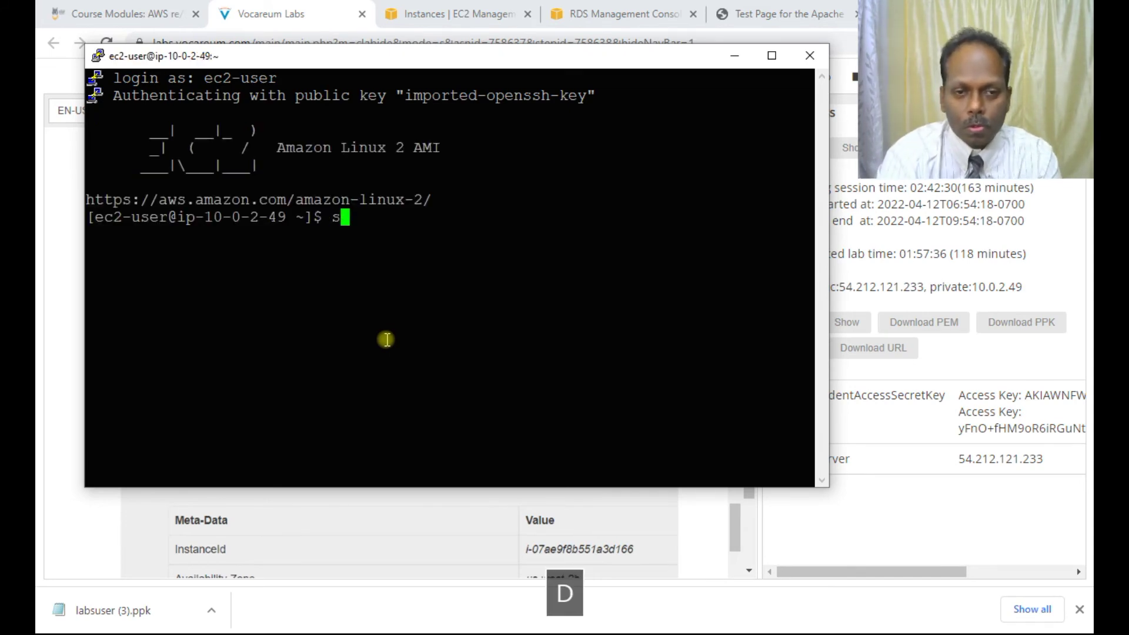
{"action": "type", "text": "udo su -"}
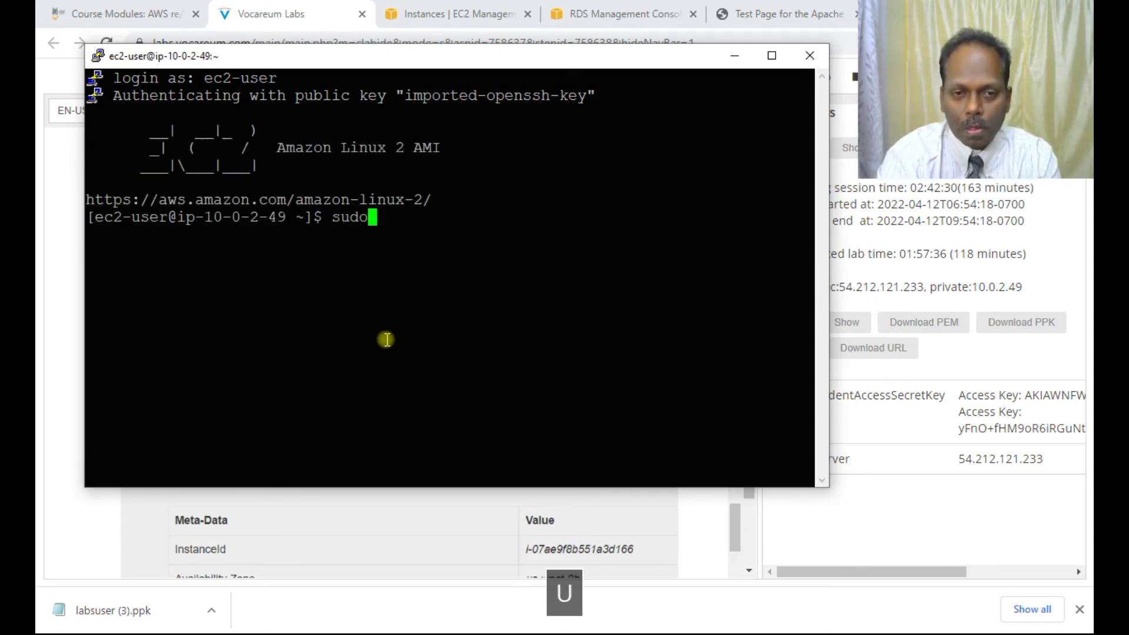
{"action": "key", "text": "Return"}
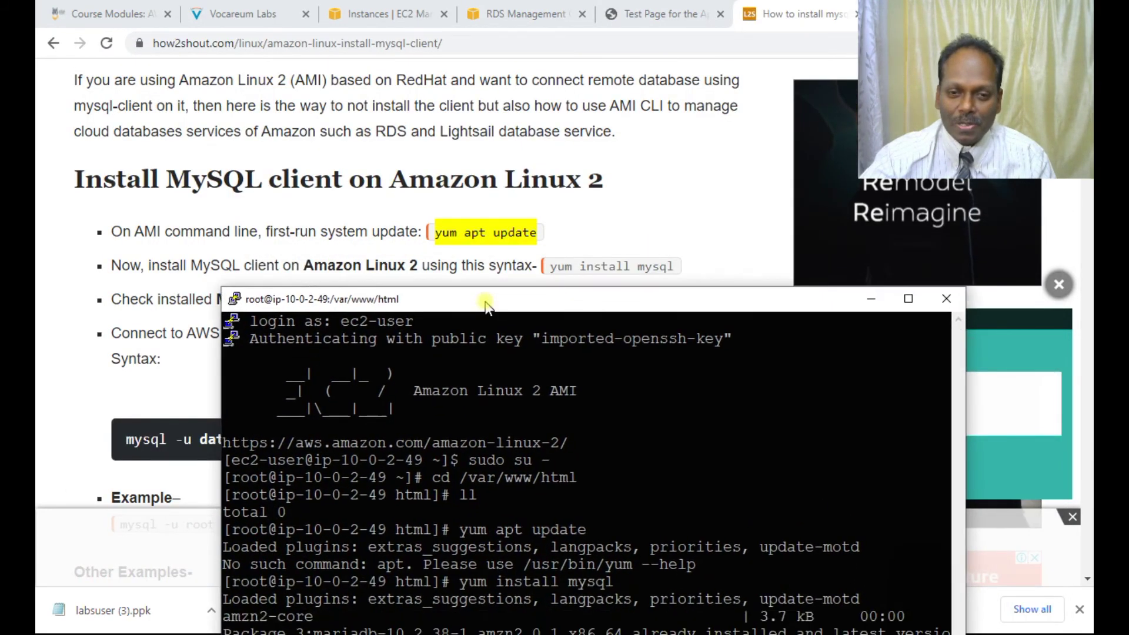
{"action": "left_click_drag", "start_coordinate": [485, 304], "coordinate": [456, 167]}
{"action": "type", "text": "mysql "}
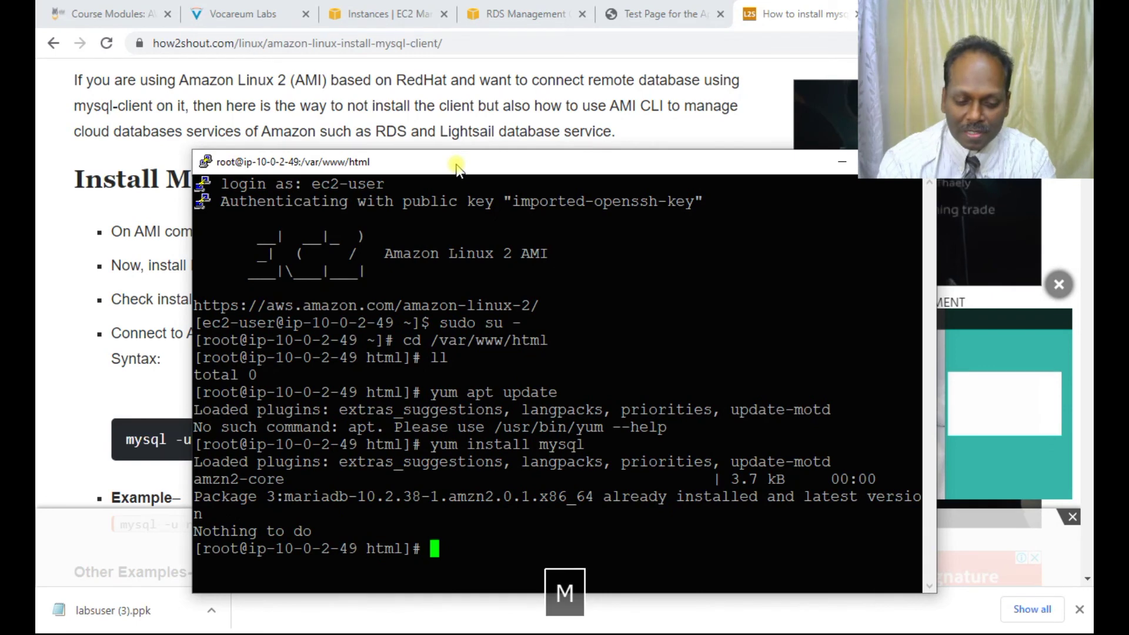
{"action": "type", "text": "--version"}
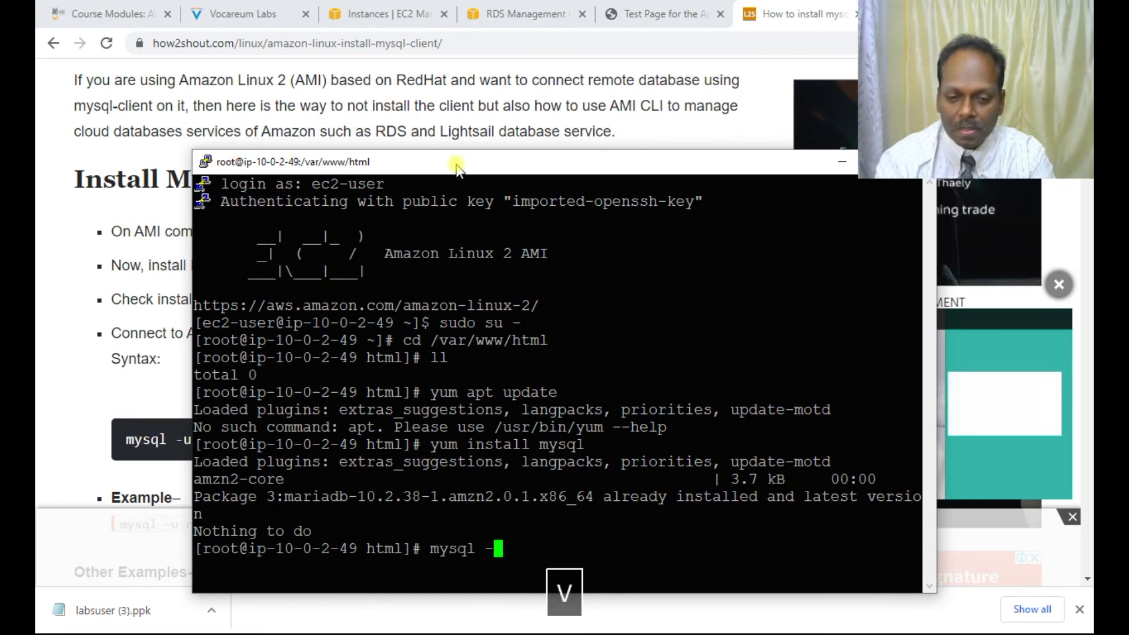
{"action": "key", "text": "Return"}
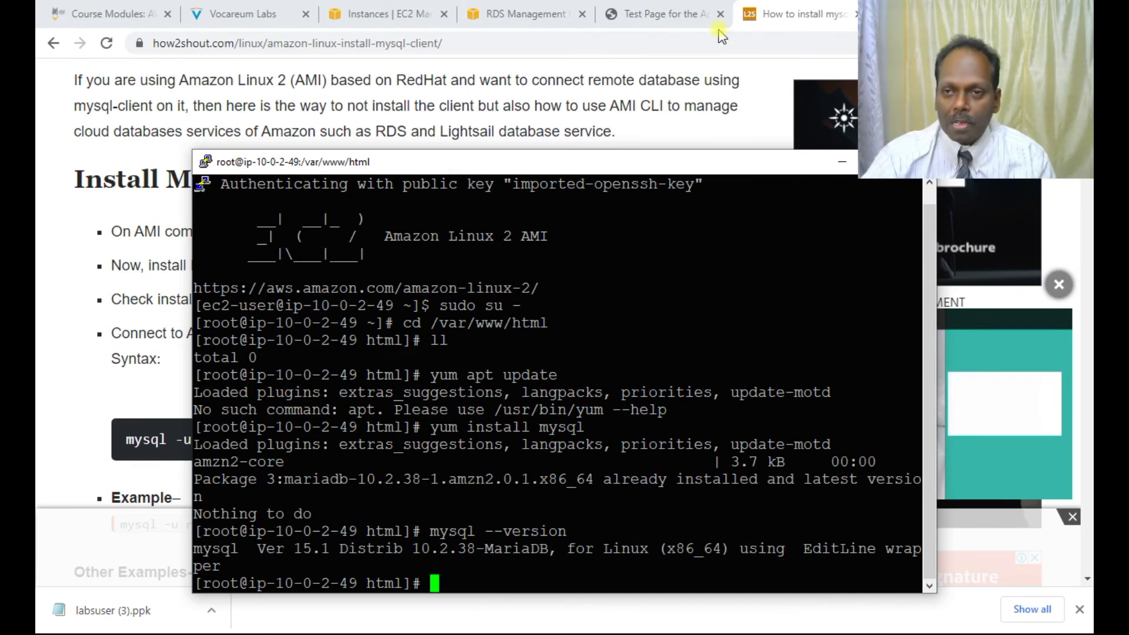
Step: Close the MySQL guide tab and downloads bar, then reload RDS Databases until lab-db is Available
{"action": "left_click", "coordinate": [856, 18]}
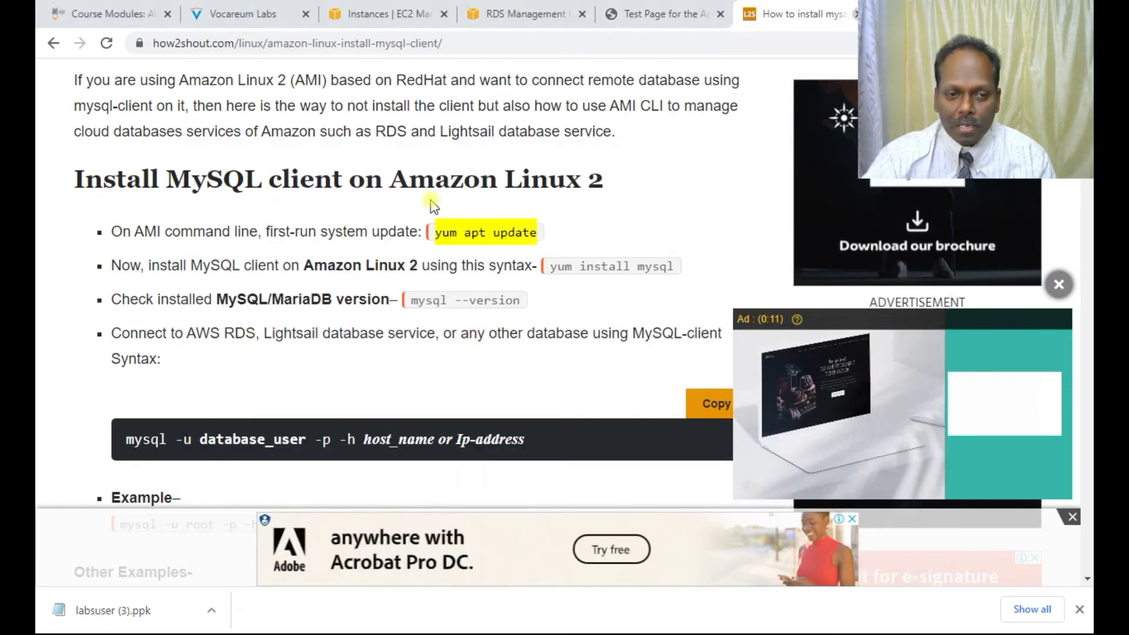
{"action": "key", "text": "ctrl+w"}
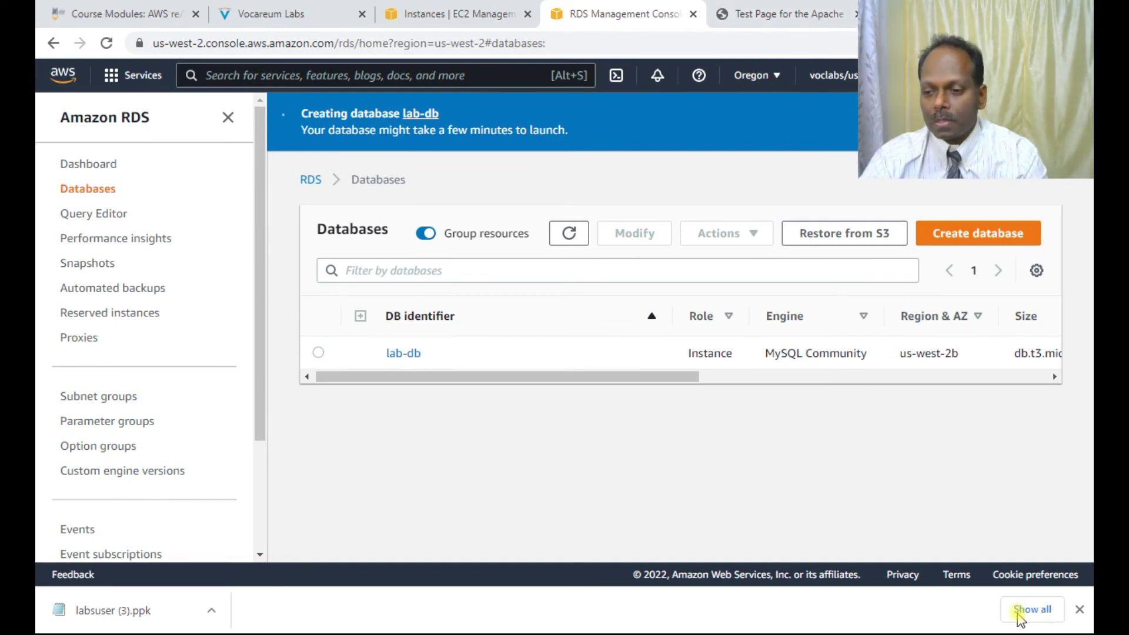
{"action": "left_click", "coordinate": [1079, 609]}
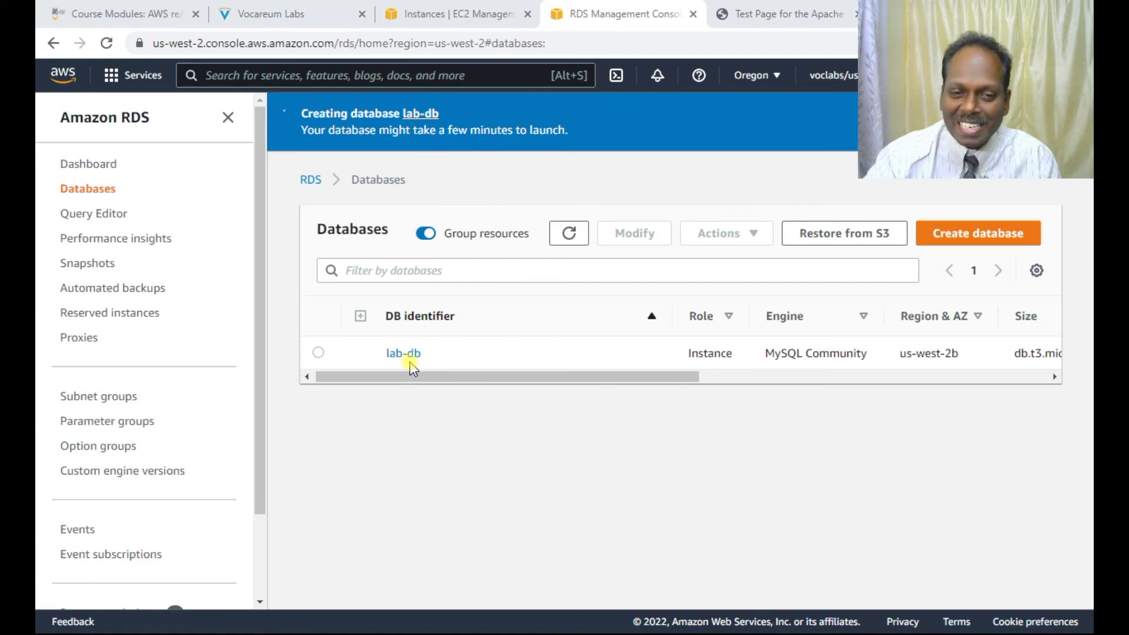
{"action": "key", "text": "alt+Tab"}
{"action": "key", "text": "alt+Tab"}
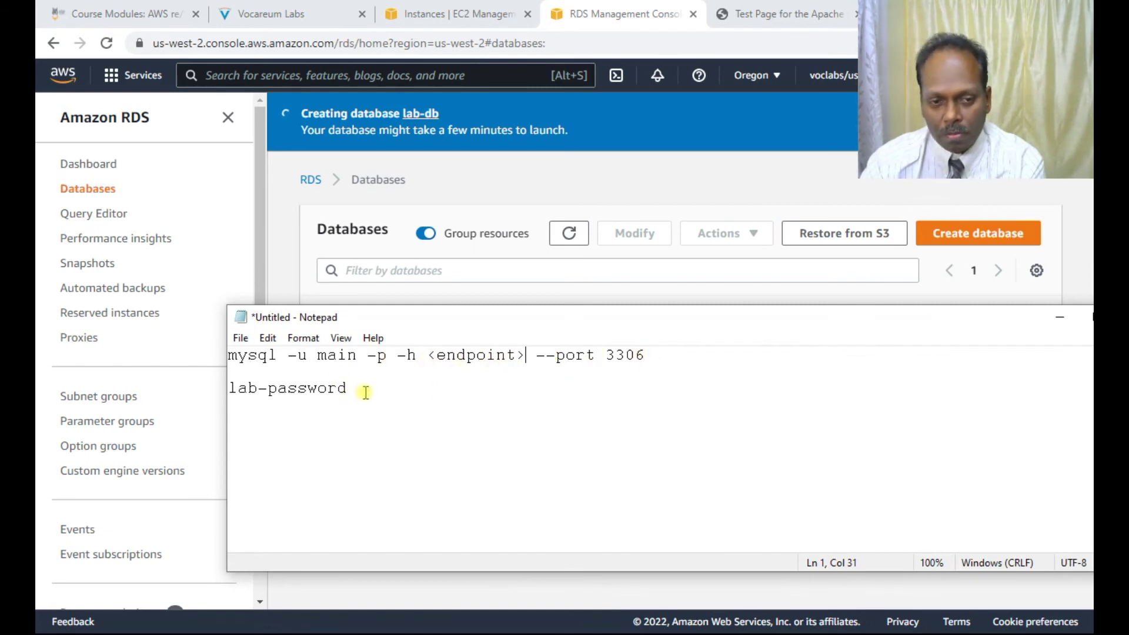
{"action": "left_click", "coordinate": [1005, 615]}
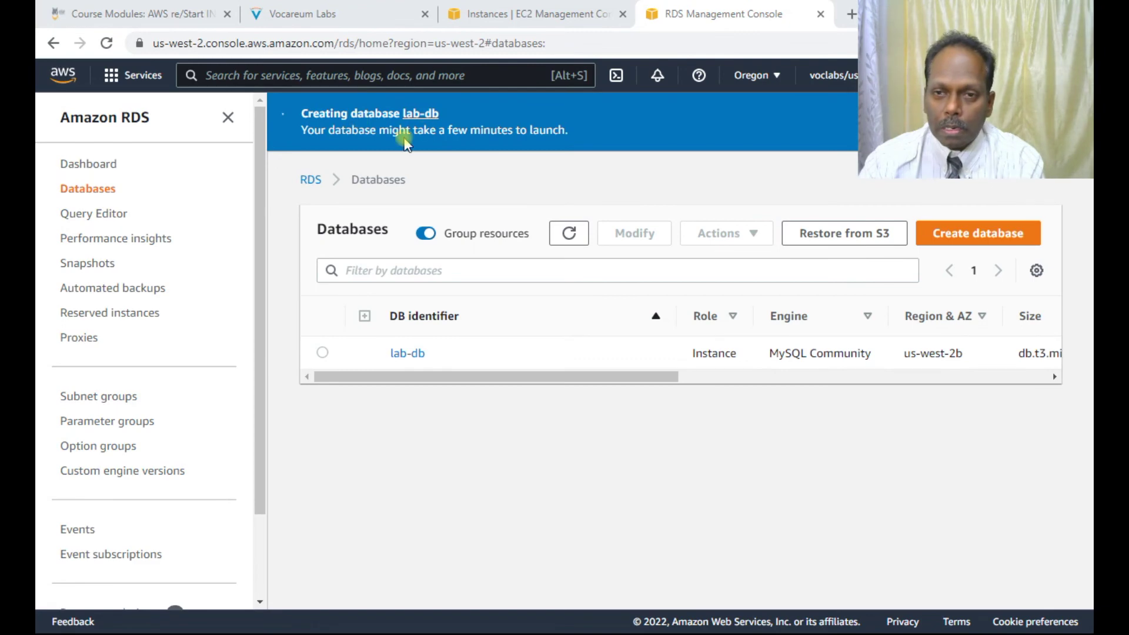
{"action": "key", "text": "F5"}
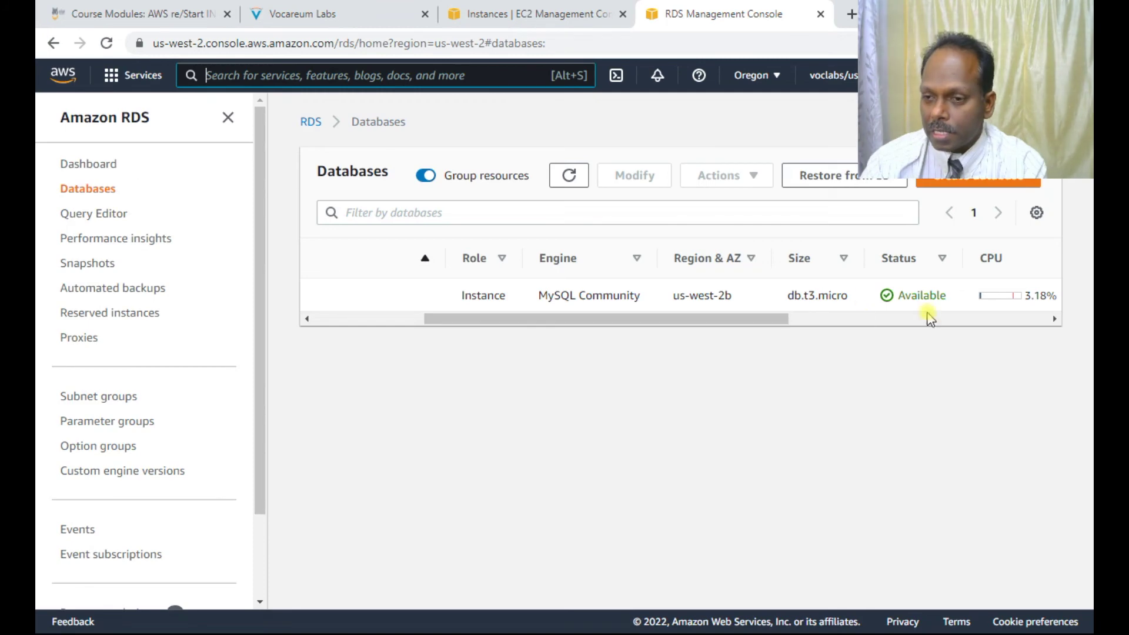
Step: Copy the lab-db endpoint address from its RDS database details page
{"action": "left_click_drag", "start_coordinate": [756, 320], "coordinate": [479, 321]}
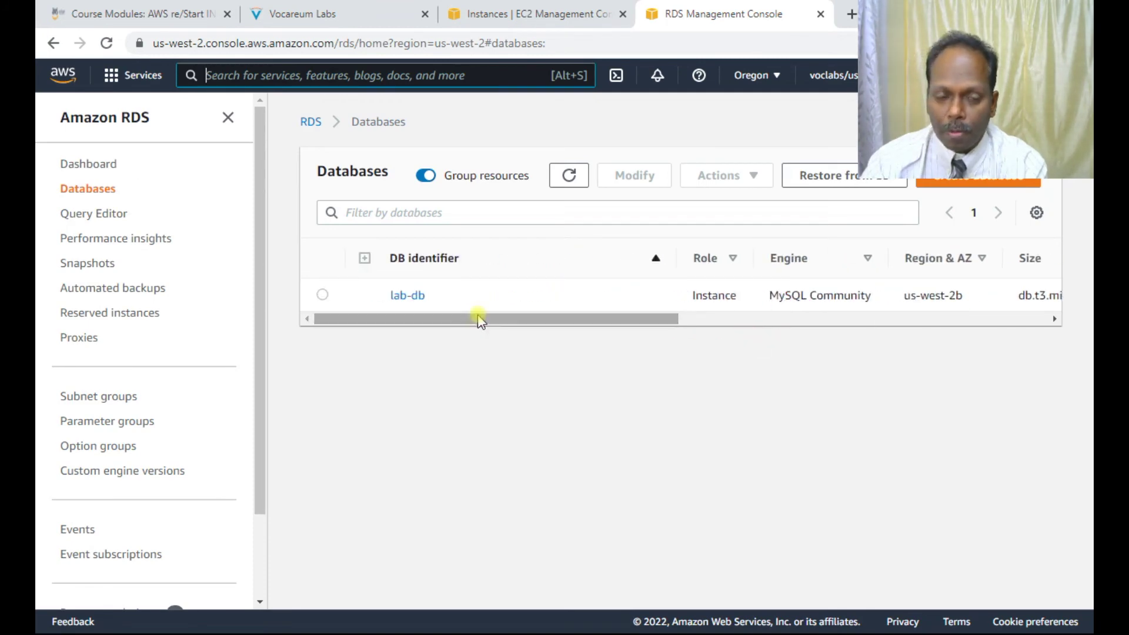
{"action": "left_click", "coordinate": [411, 296]}
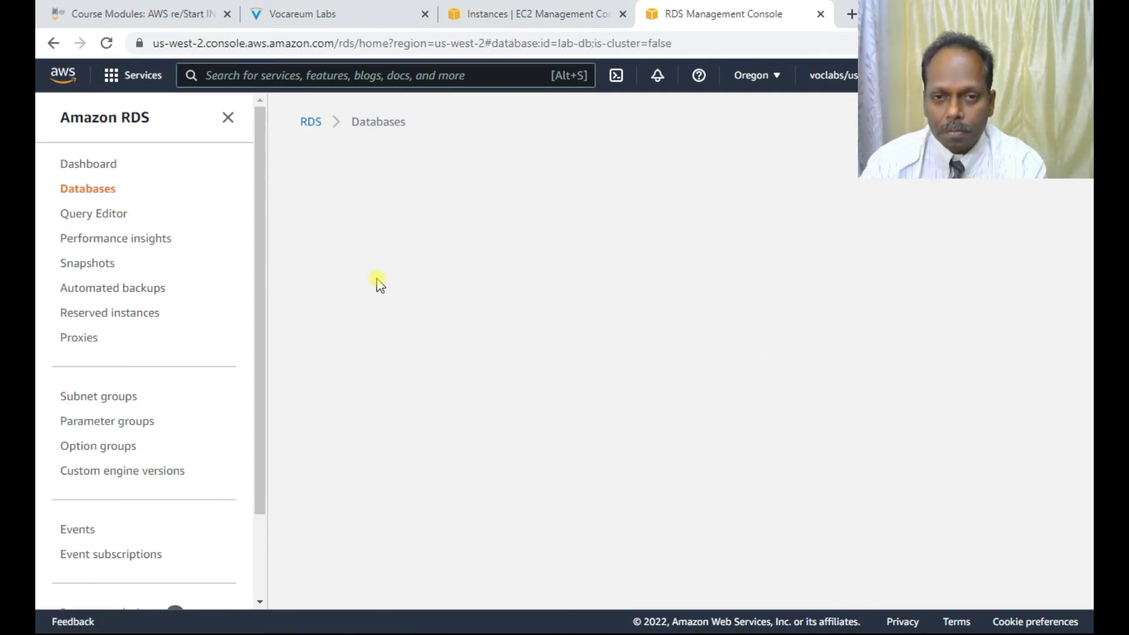
{"action": "scroll", "coordinate": [444, 361], "scroll_direction": "down", "scroll_amount": 1}
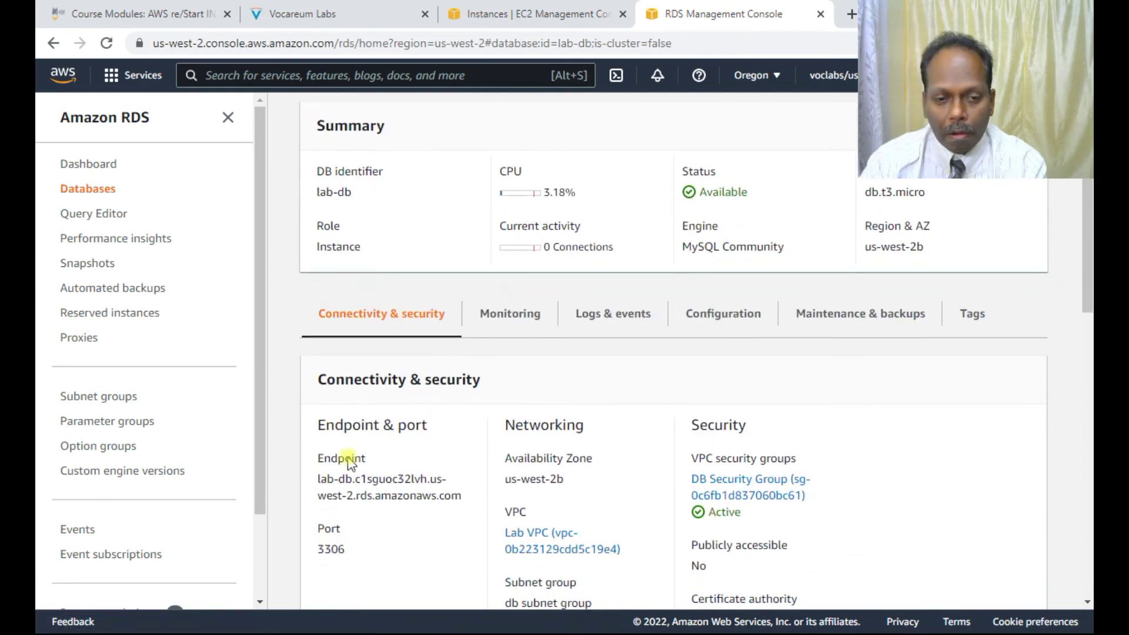
{"action": "left_click_drag", "start_coordinate": [318, 477], "coordinate": [469, 503]}
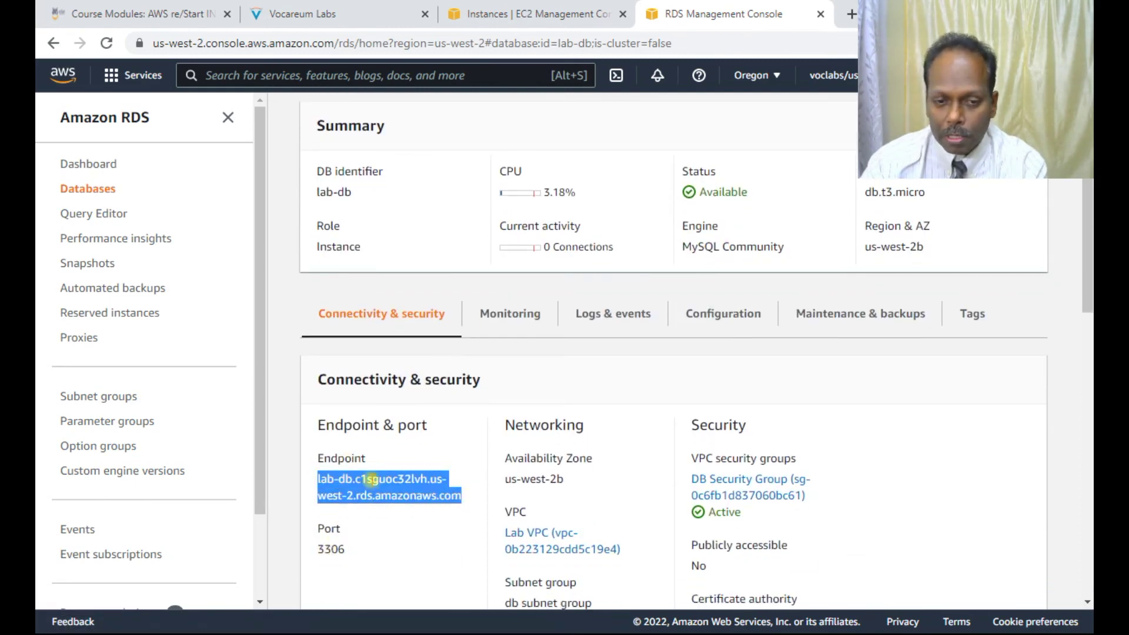
{"action": "right_click", "coordinate": [372, 481]}
{"action": "left_click", "coordinate": [396, 494]}
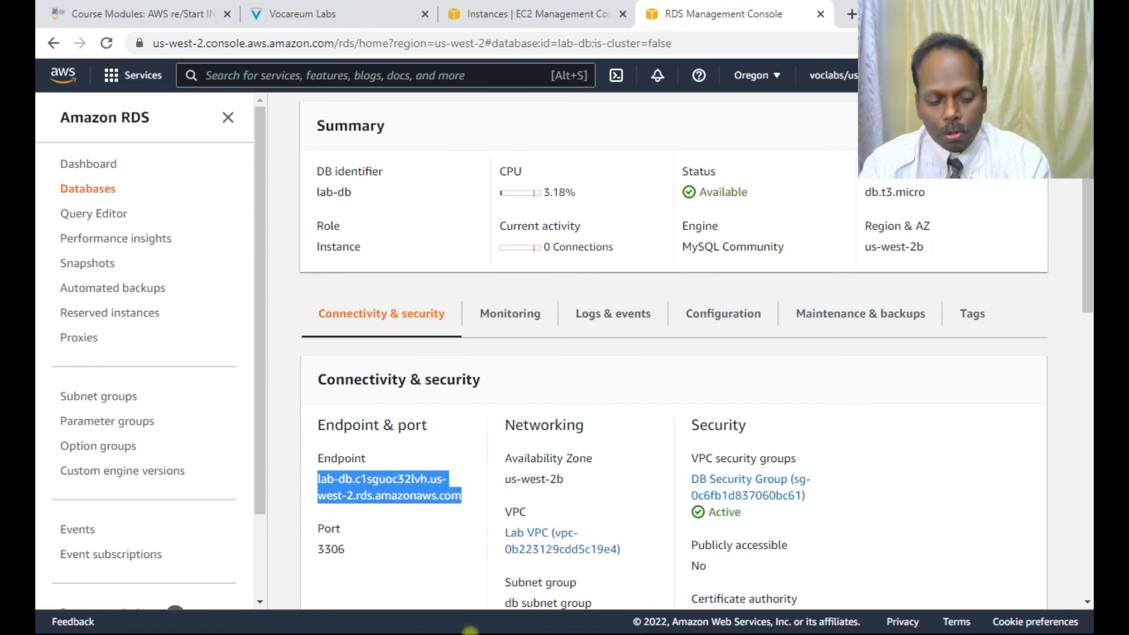
Step: Replace <endpoint> in the Notepad mysql command with the lab-db endpoint and copy the full command
{"action": "key", "text": "alt+Tab"}
{"action": "key", "text": "alt+Tab"}
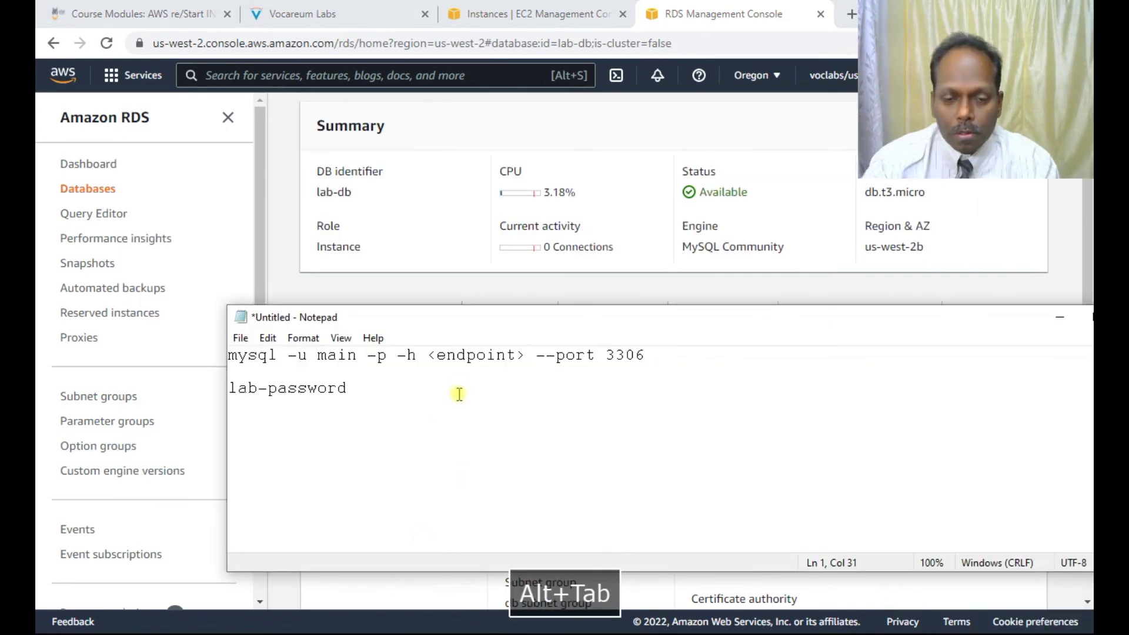
{"action": "left_click_drag", "start_coordinate": [527, 355], "coordinate": [427, 355]}
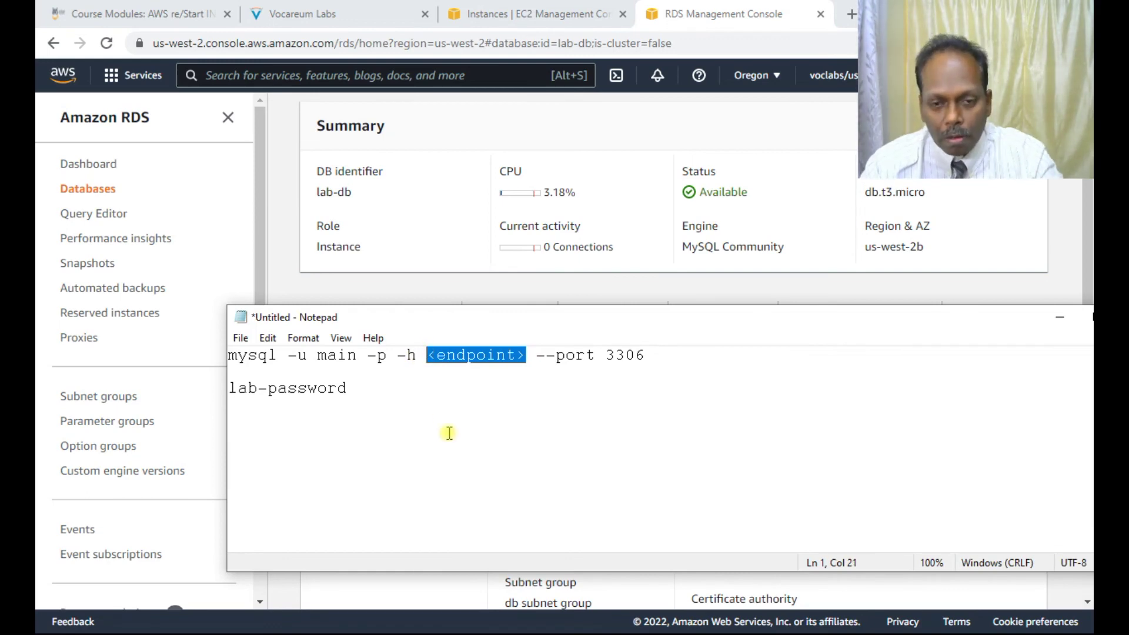
{"action": "key", "text": "ctrl+v"}
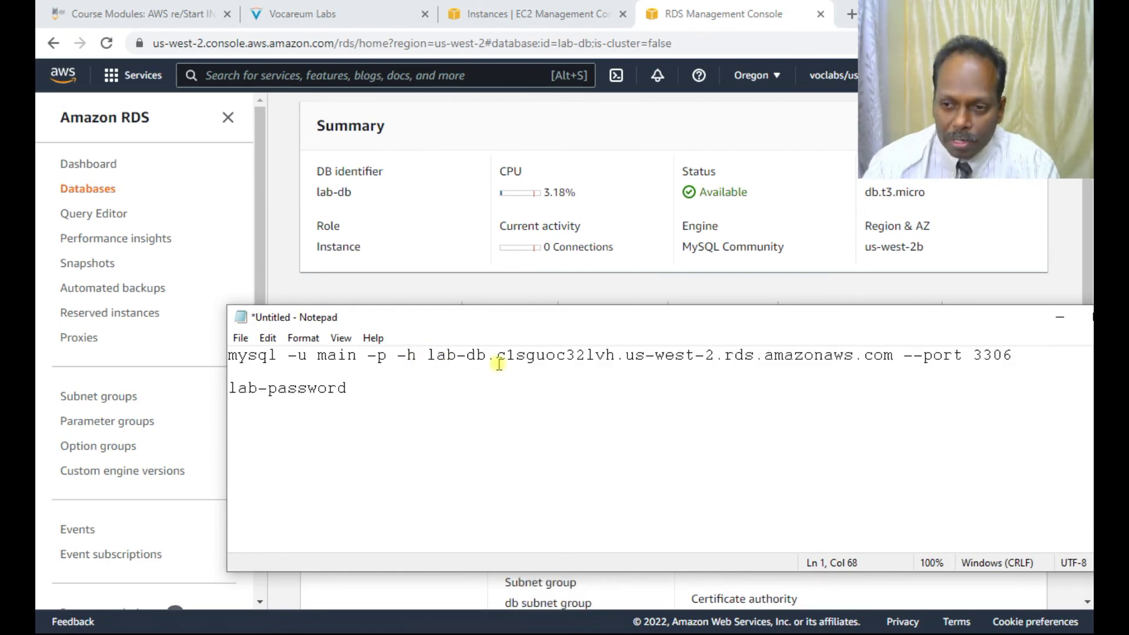
{"action": "left_click_drag", "start_coordinate": [229, 388], "coordinate": [348, 388]}
{"action": "left_click", "coordinate": [262, 360]}
{"action": "left_click_drag", "start_coordinate": [1012, 354], "coordinate": [229, 355]}
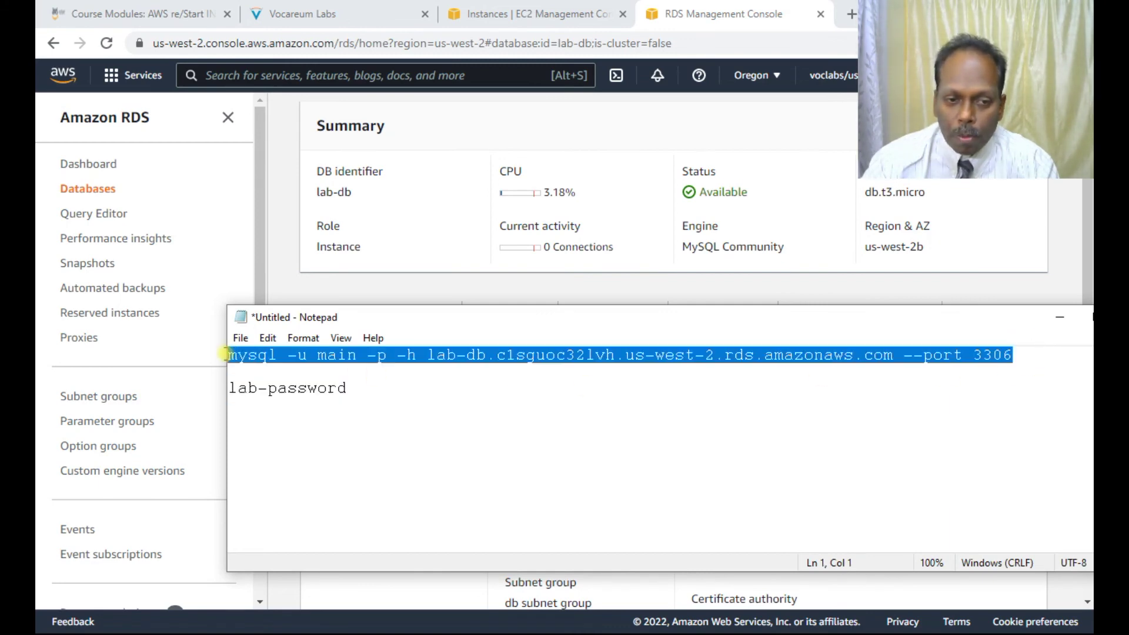
{"action": "right_click", "coordinate": [329, 353]}
{"action": "left_click", "coordinate": [371, 400]}
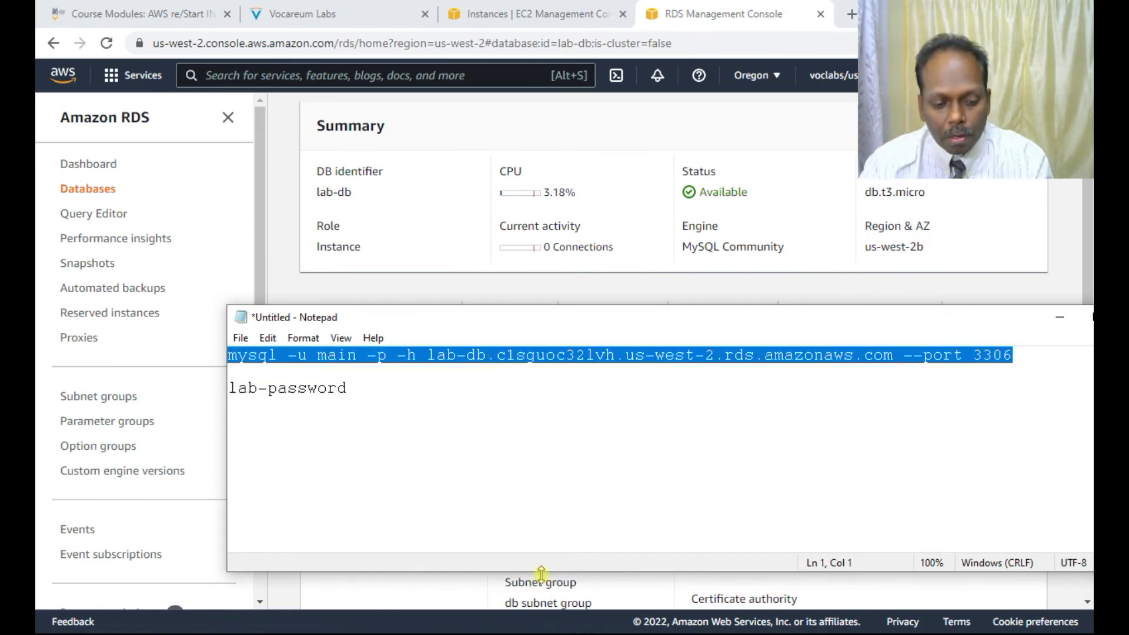
{"action": "key", "text": "alt+Tab"}
{"action": "key", "text": "alt+Tab"}
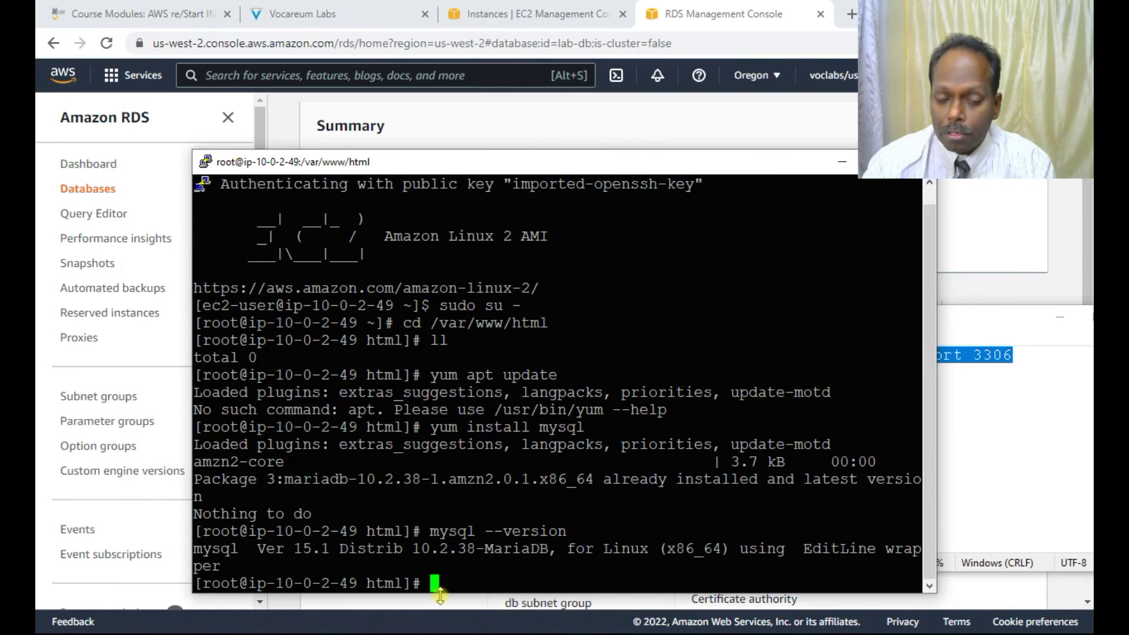
Step: Run the mysql connect command against lab-db and enter the database password
{"action": "right_click", "coordinate": [432, 582]}
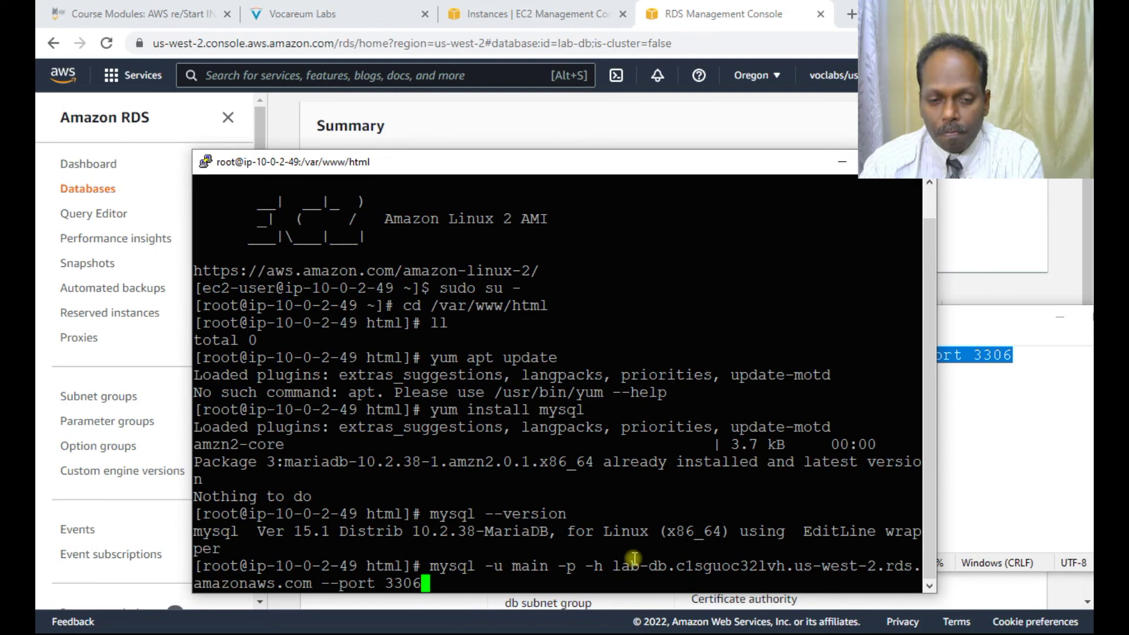
{"action": "key", "text": "Return"}
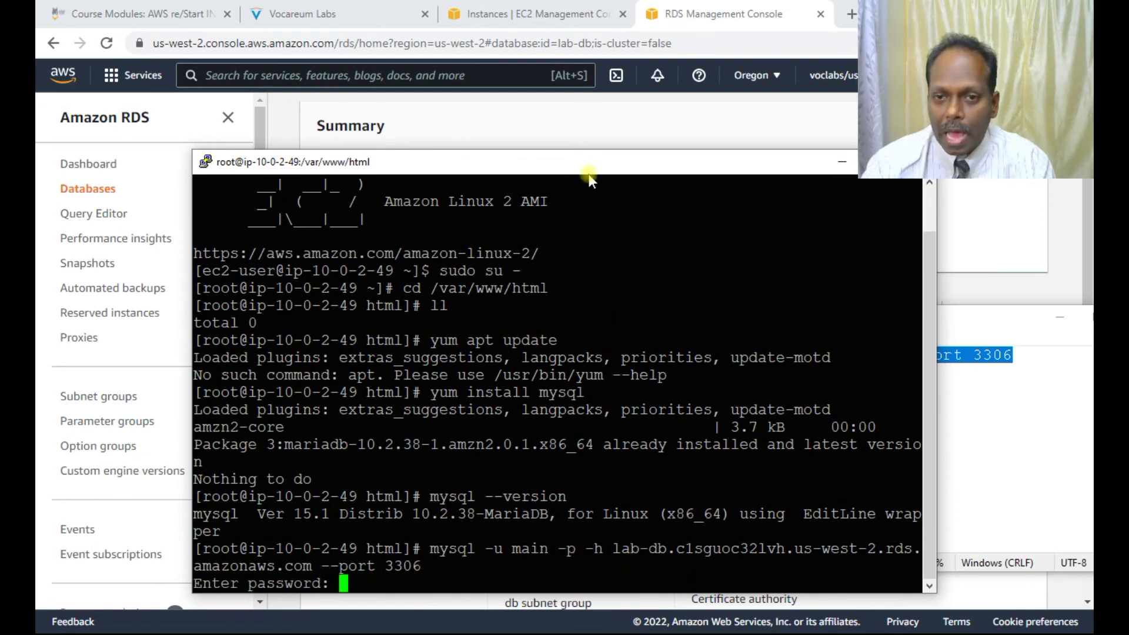
{"action": "left_click_drag", "start_coordinate": [589, 174], "coordinate": [766, 176]}
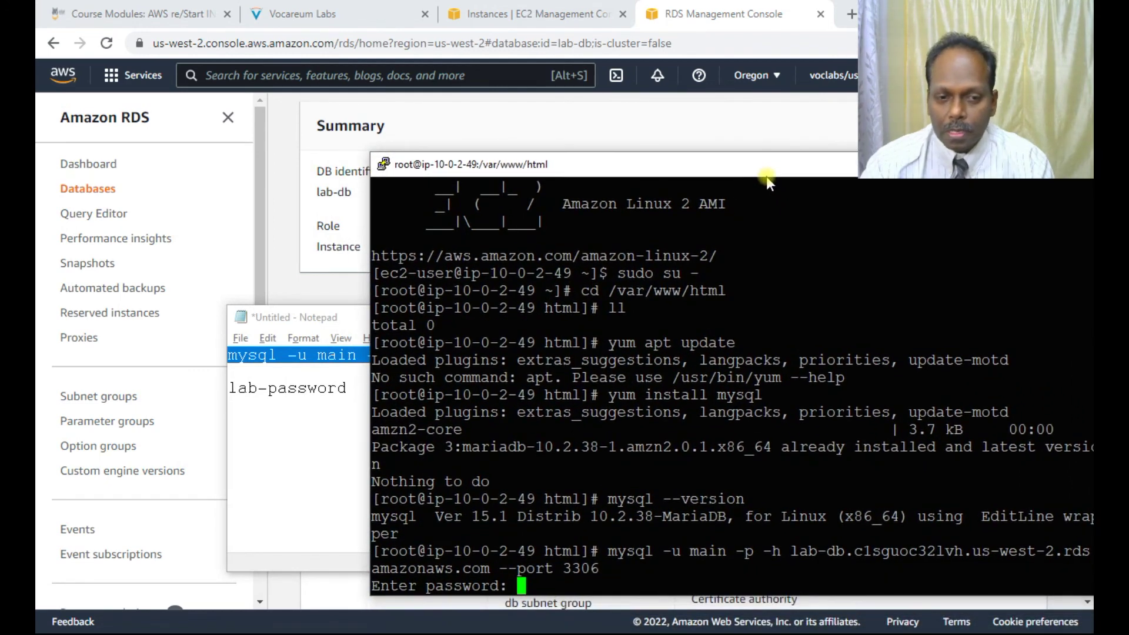
{"action": "type", "text": "p"}
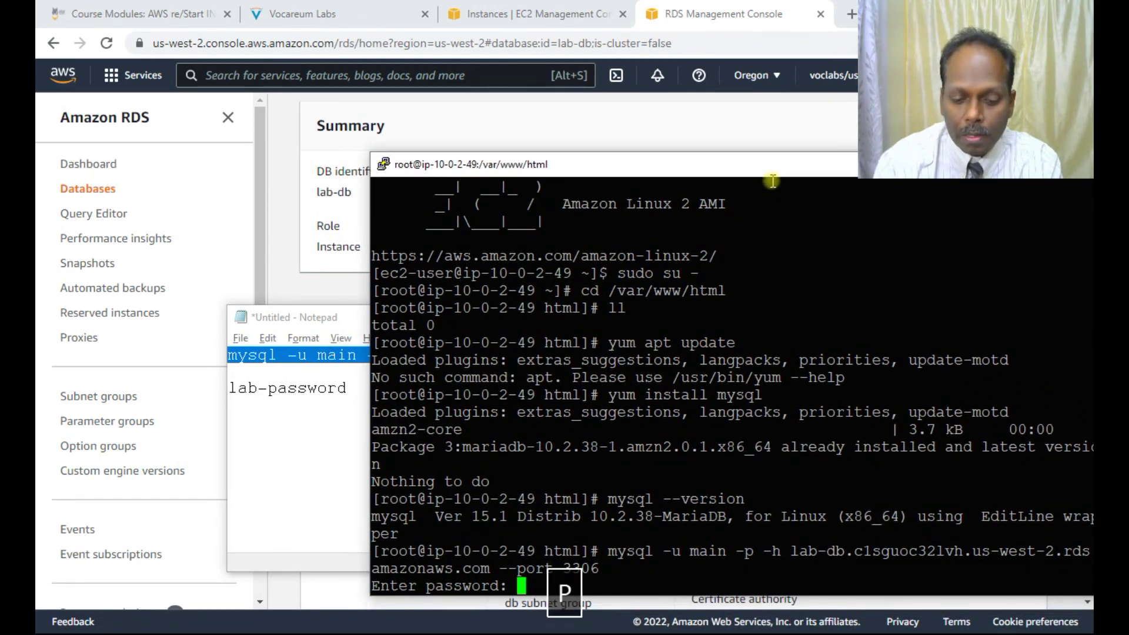
{"action": "key", "text": "BackSpace"}
{"action": "type", "text": "lab-"}
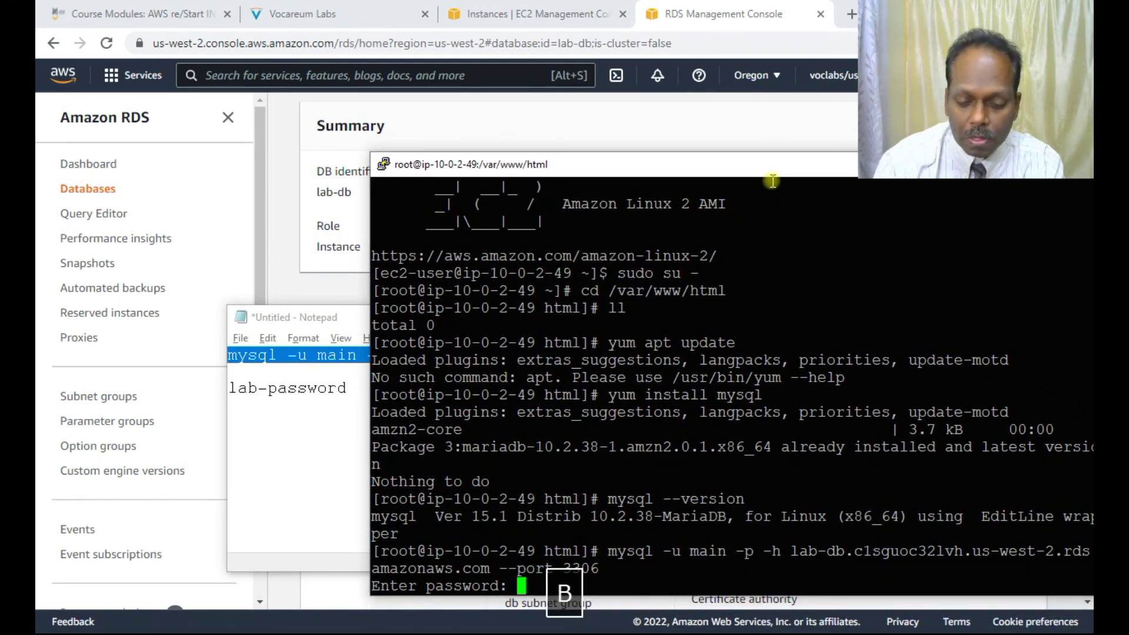
{"action": "type", "text": "password"}
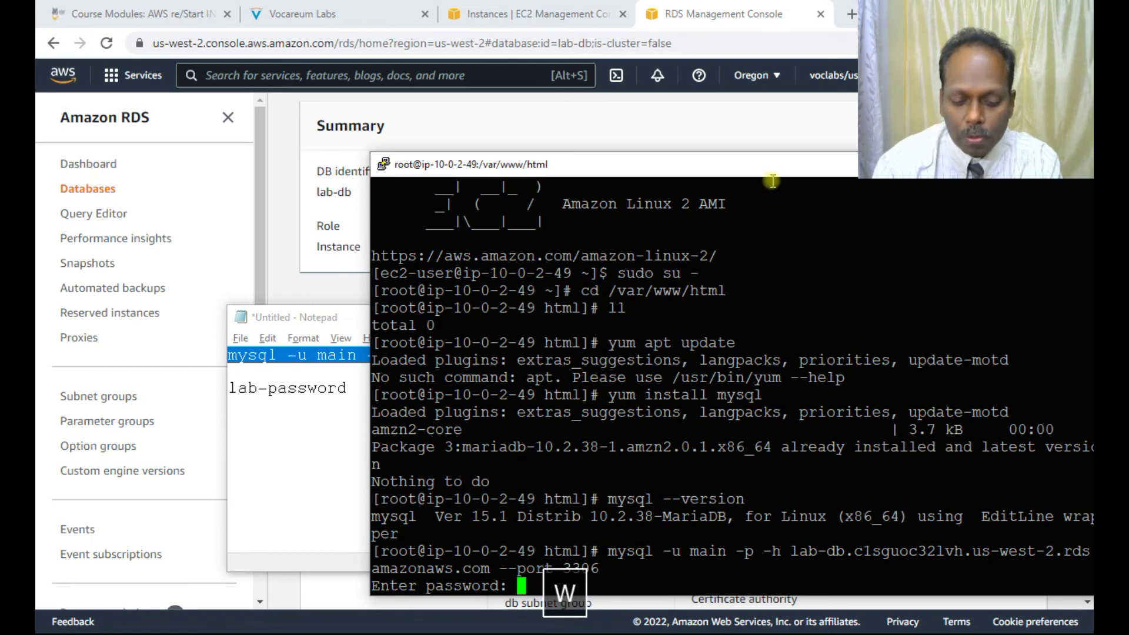
{"action": "key", "text": "Return"}
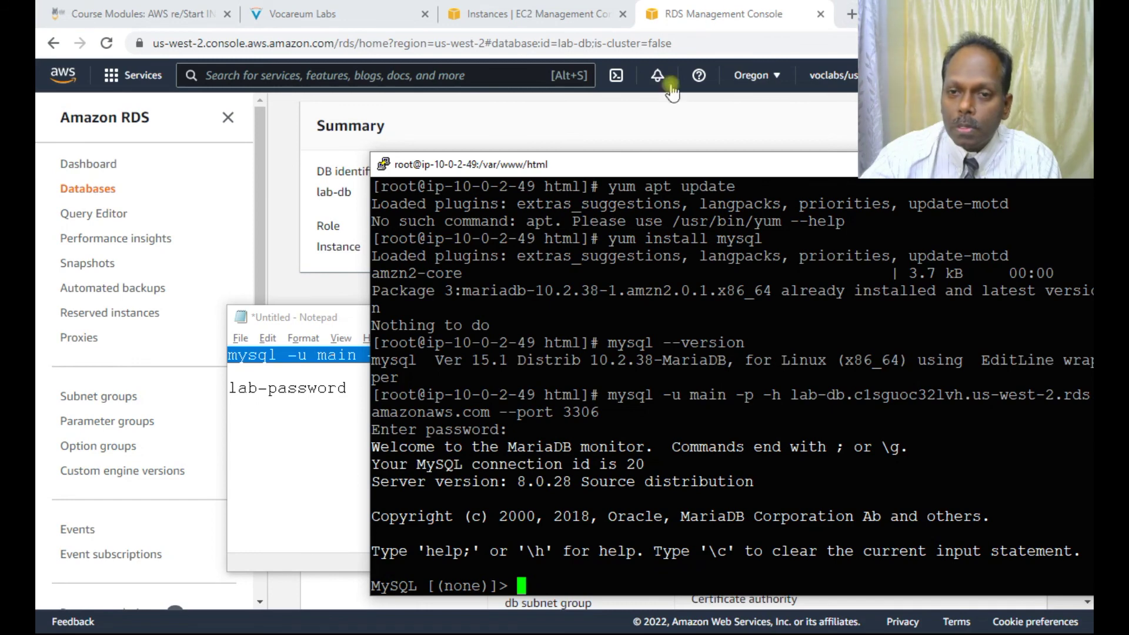
Step: Run 'show databases;', fixing the typo, to list the five databases including lab
{"action": "left_click_drag", "start_coordinate": [673, 165], "coordinate": [643, 116]}
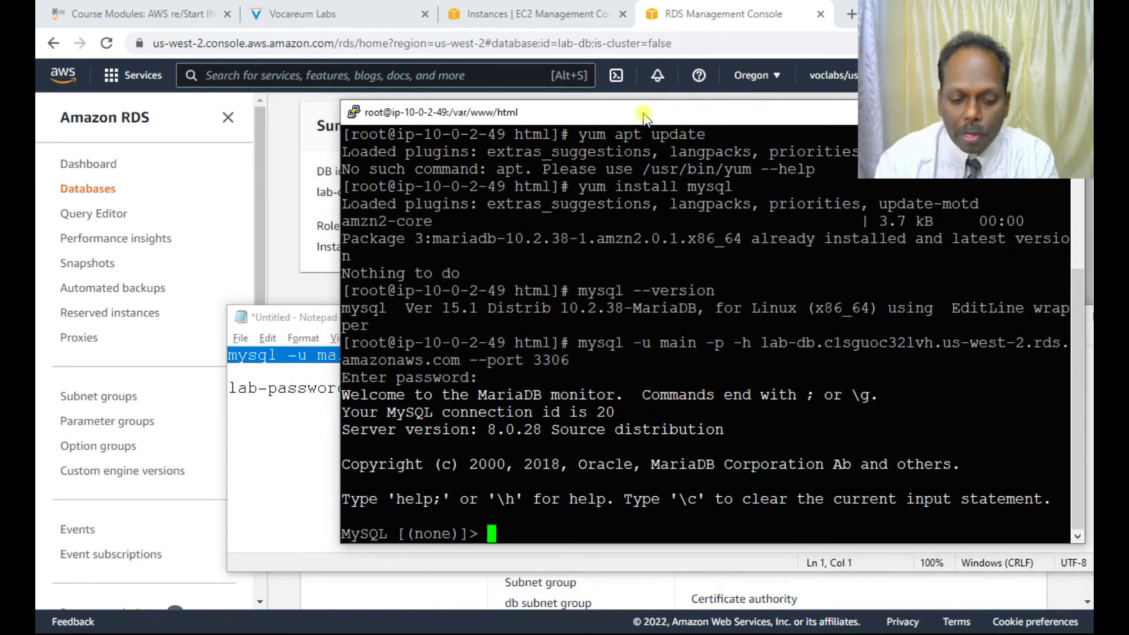
{"action": "type", "text": "show d"}
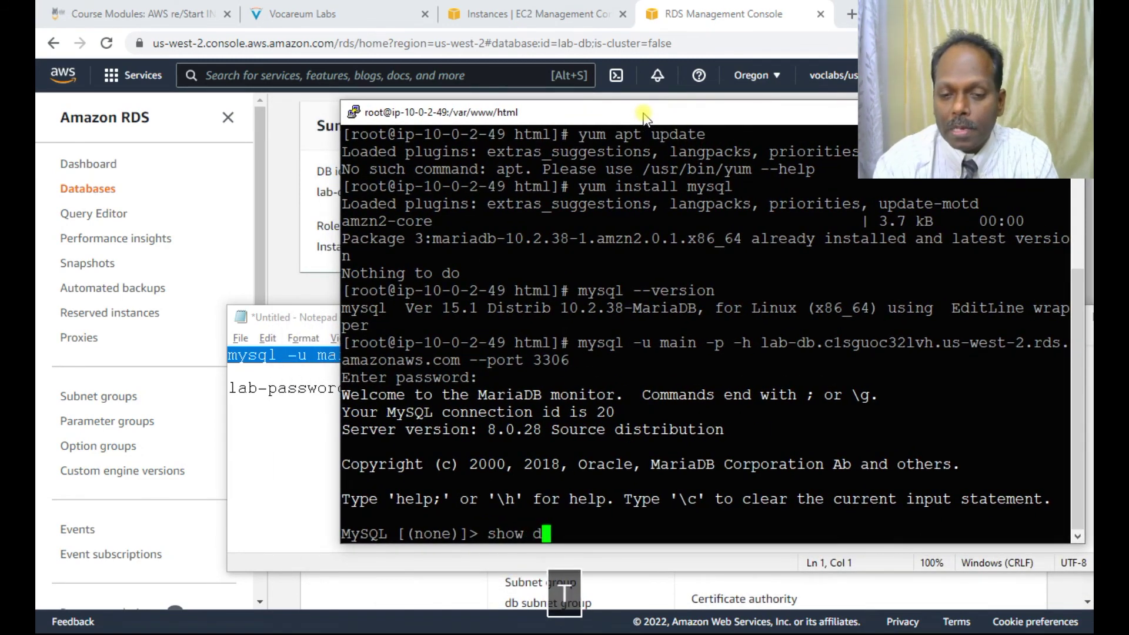
{"action": "type", "text": "atabase;"}
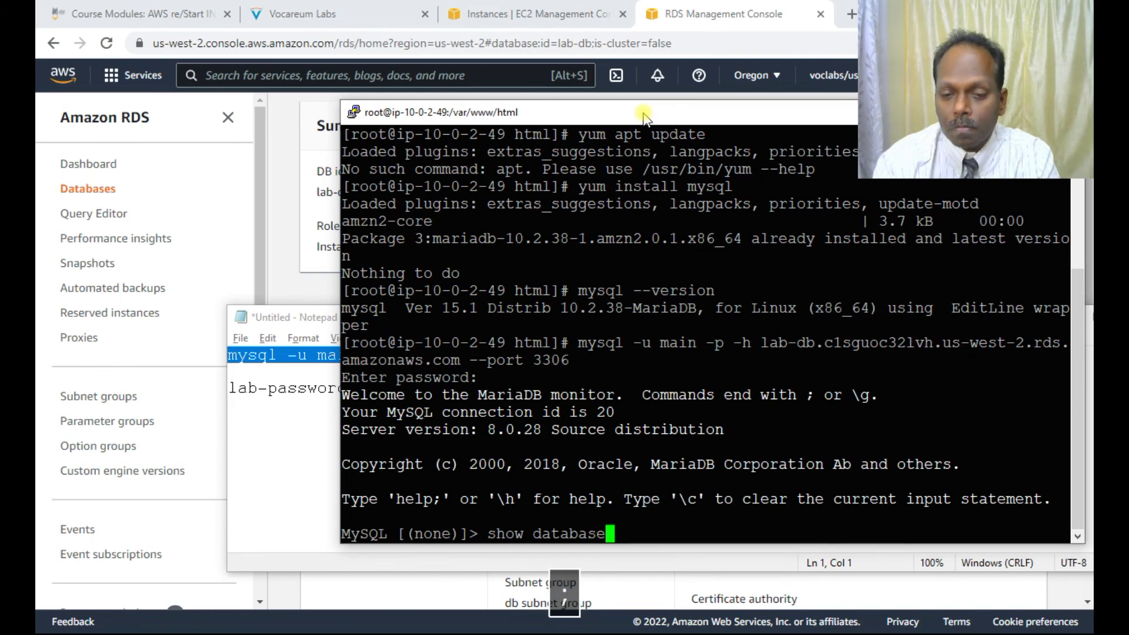
{"action": "key", "text": "Return"}
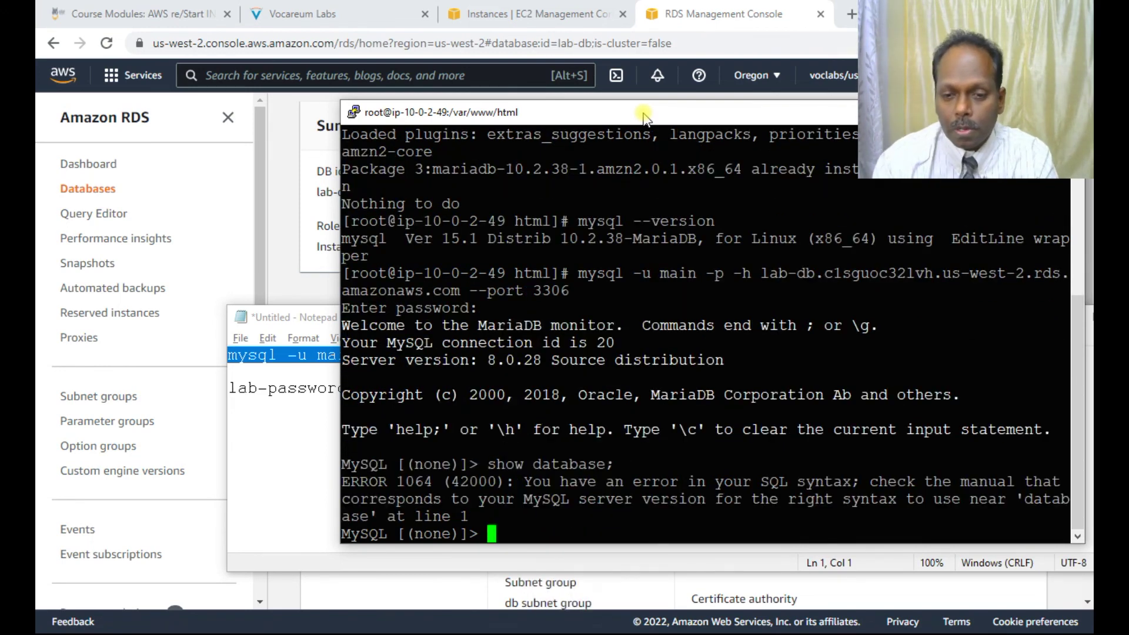
{"action": "key", "text": "Up"}
{"action": "key", "text": "BackSpace"}
{"action": "type", "text": "show databases"}
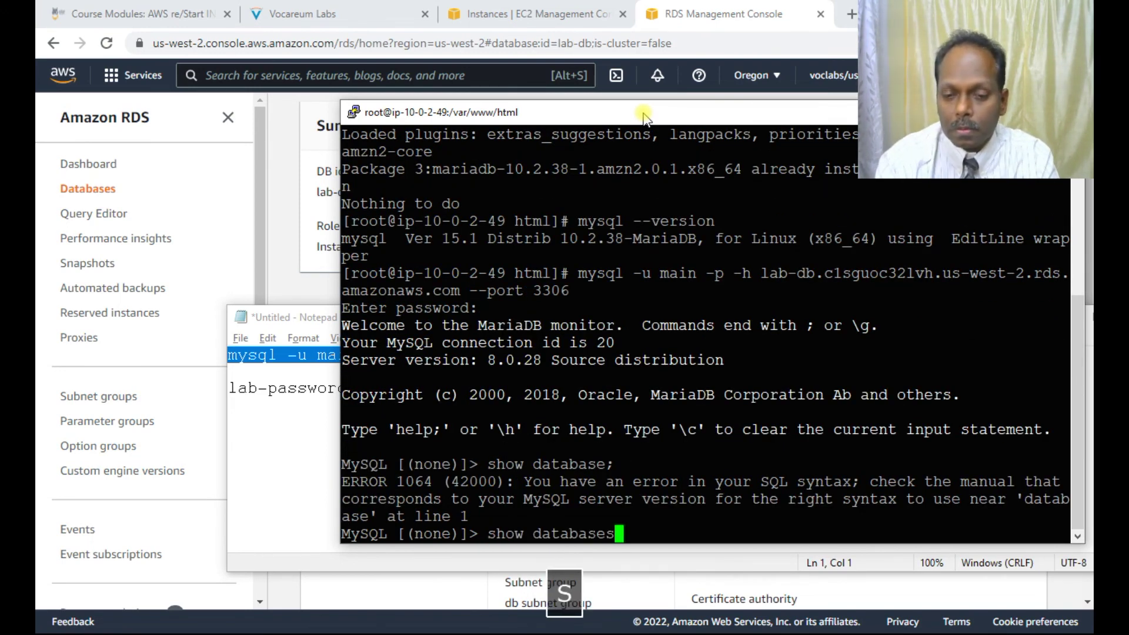
{"action": "type", "text": ";"}
{"action": "key", "text": "Return"}
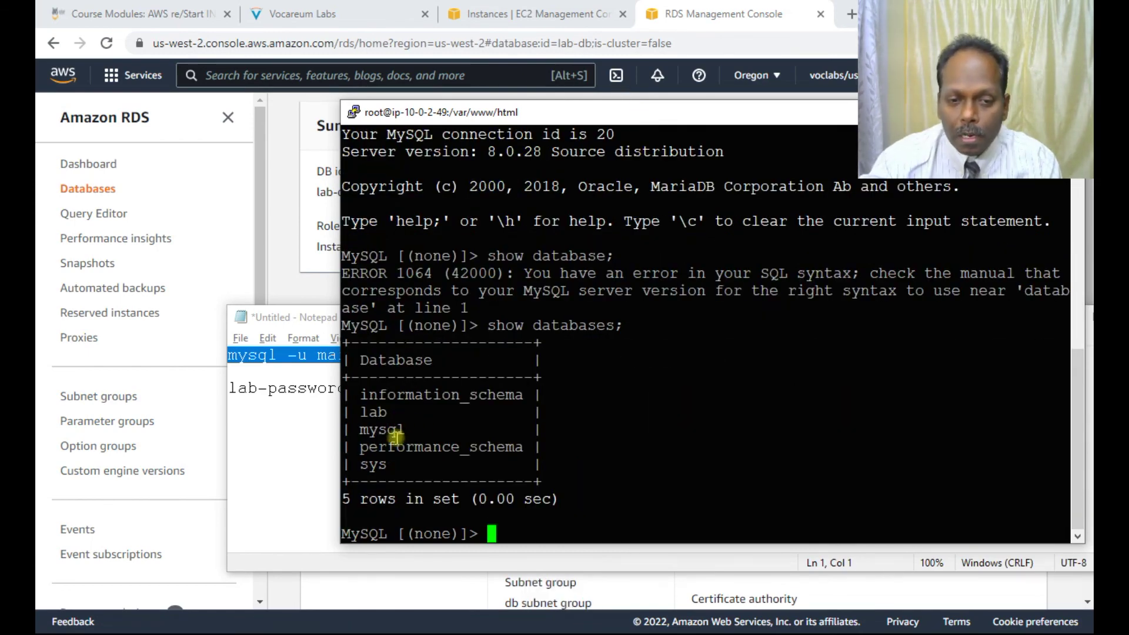
{"action": "double_click", "coordinate": [374, 412]}
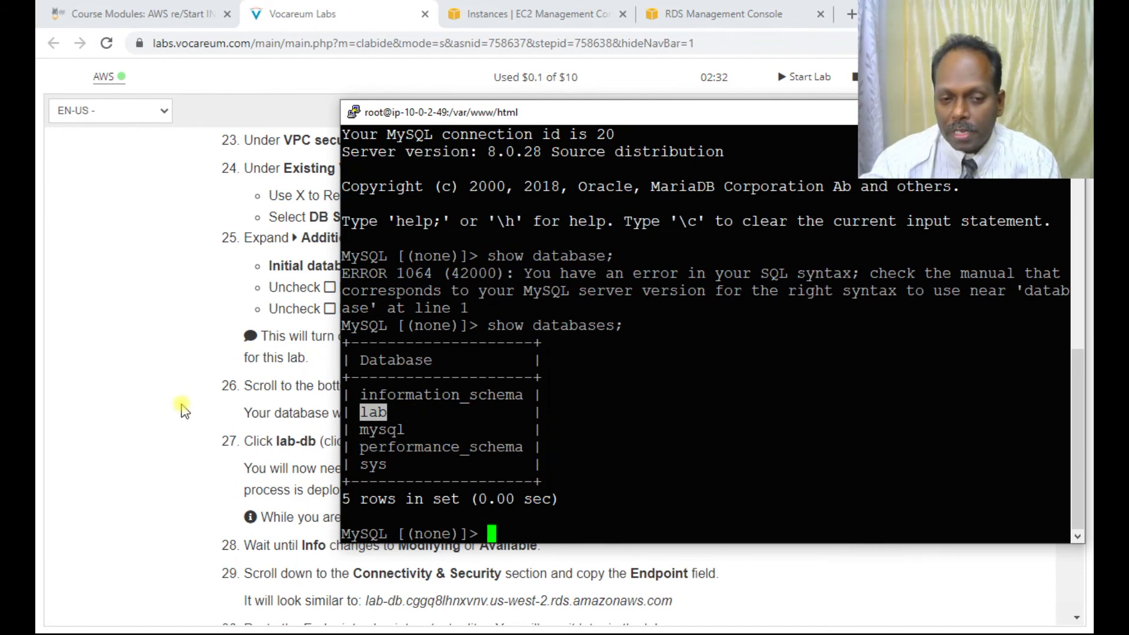
Step: Scroll the lab instructions down to the Lab Complete section with end-lab steps 36–37
{"action": "scroll", "coordinate": [182, 409], "scroll_direction": "down", "scroll_amount": 8}
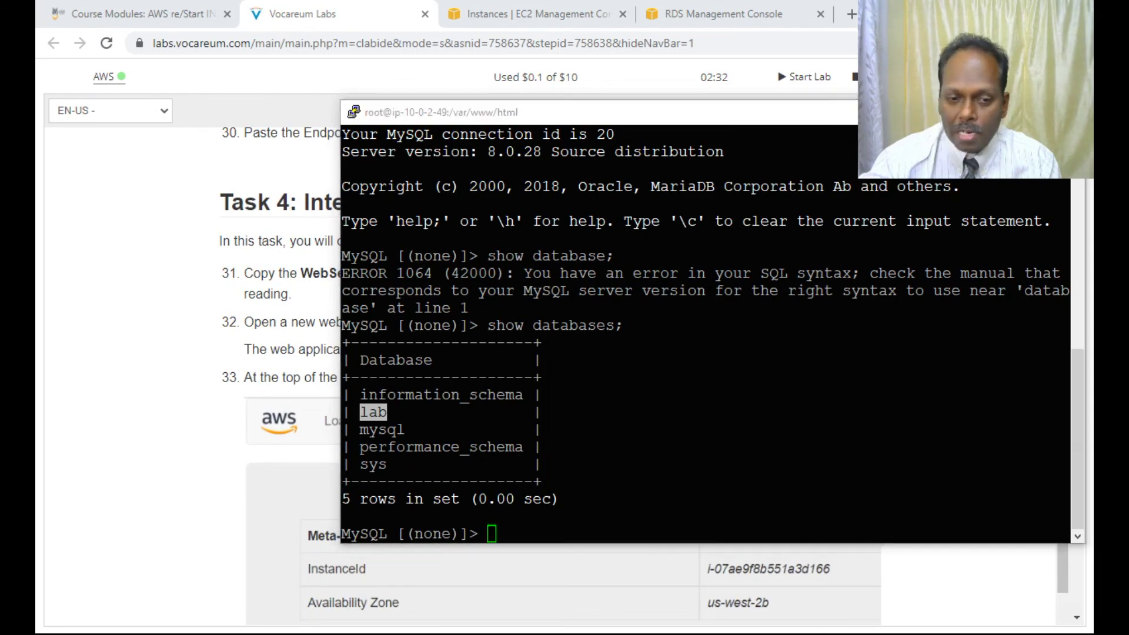
{"action": "key", "text": "alt+Tab"}
{"action": "scroll", "coordinate": [442, 428], "scroll_direction": "down", "scroll_amount": 8}
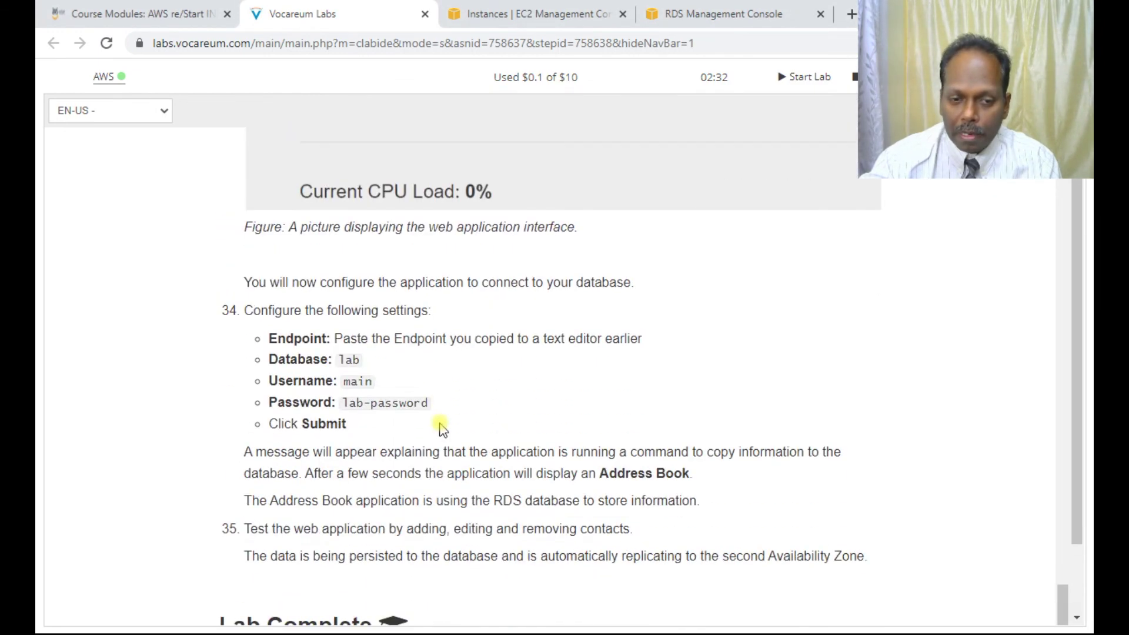
{"action": "scroll", "coordinate": [442, 428], "scroll_direction": "down", "scroll_amount": 3}
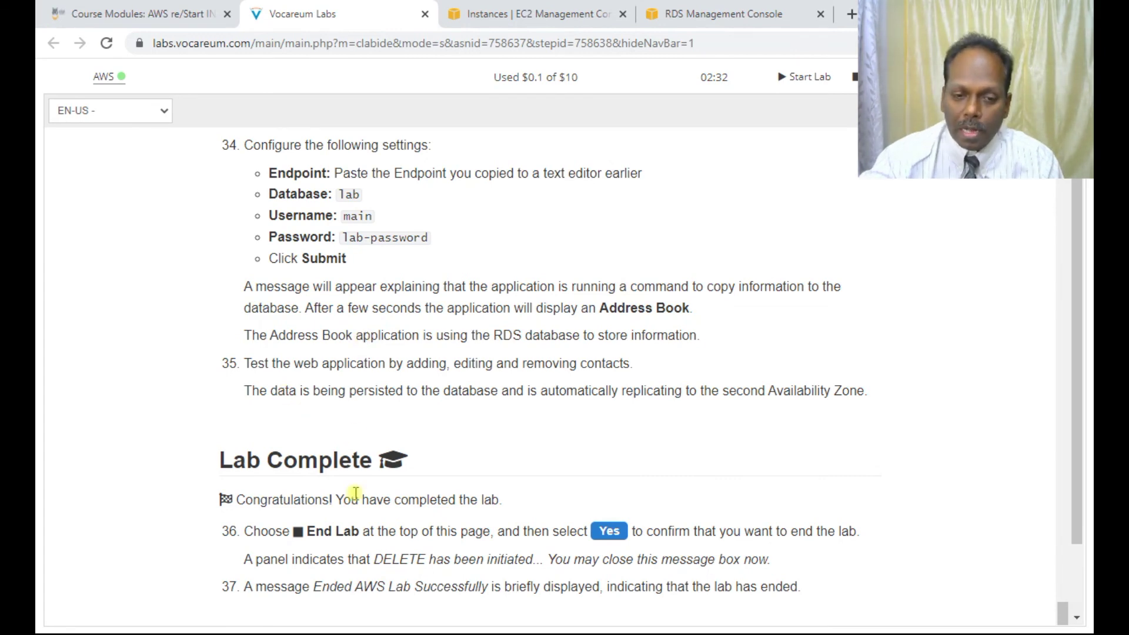
{"action": "scroll", "coordinate": [457, 460], "scroll_direction": "down", "scroll_amount": 3}
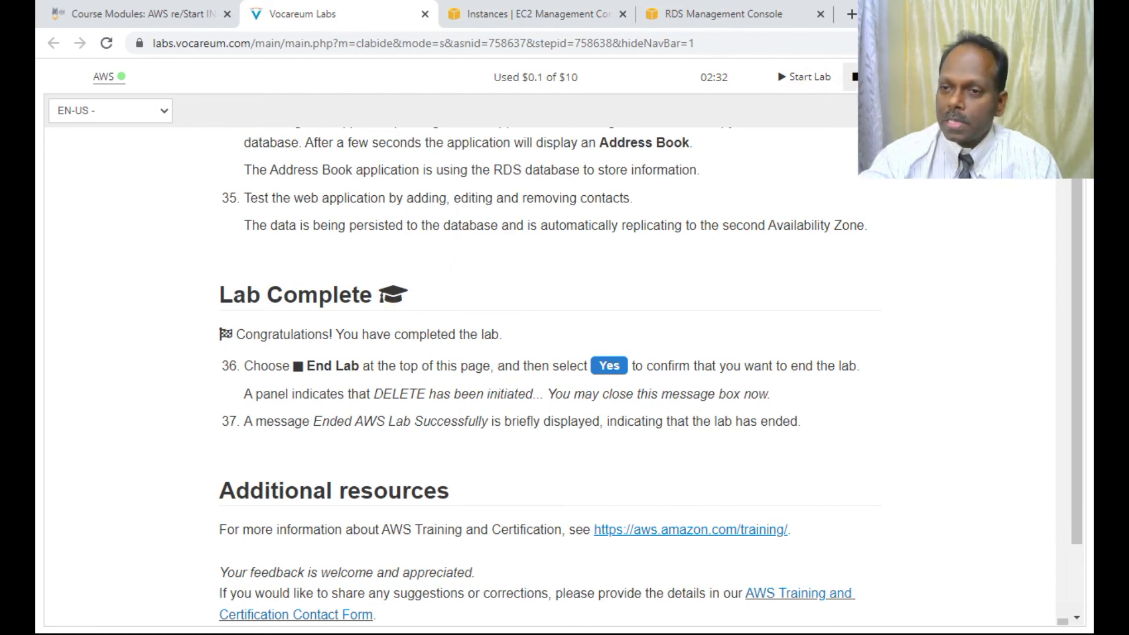
Step: End the lab with End Lab and Yes, then close the RDS and EC2 console tabs
{"action": "left_click", "coordinate": [854, 77]}
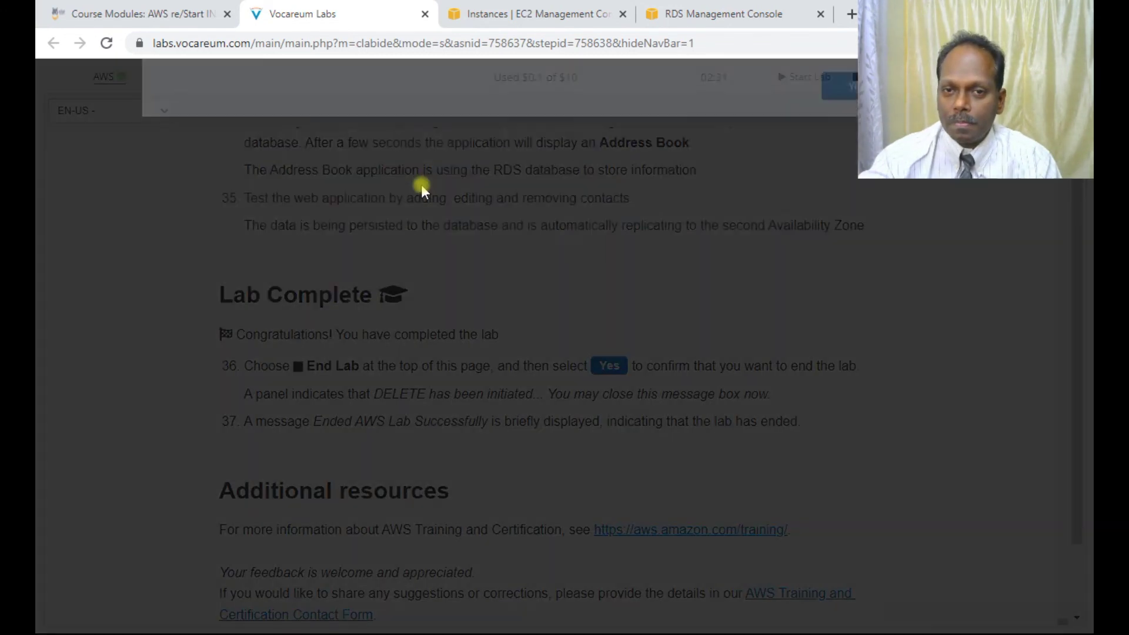
{"action": "left_click", "coordinate": [858, 235]}
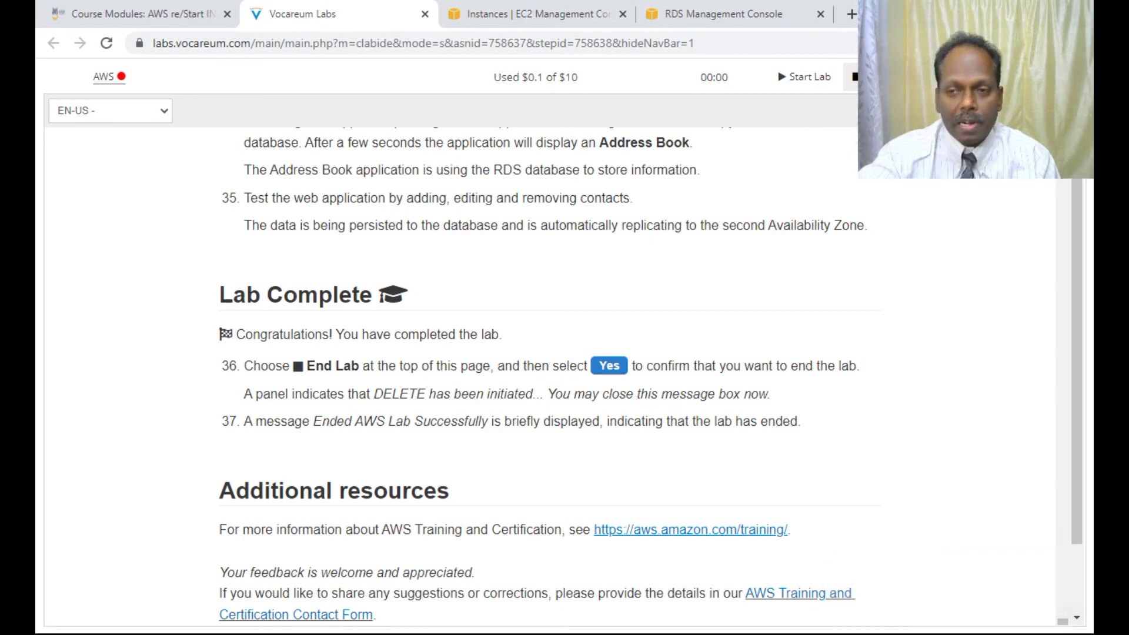
{"action": "left_click", "coordinate": [732, 15]}
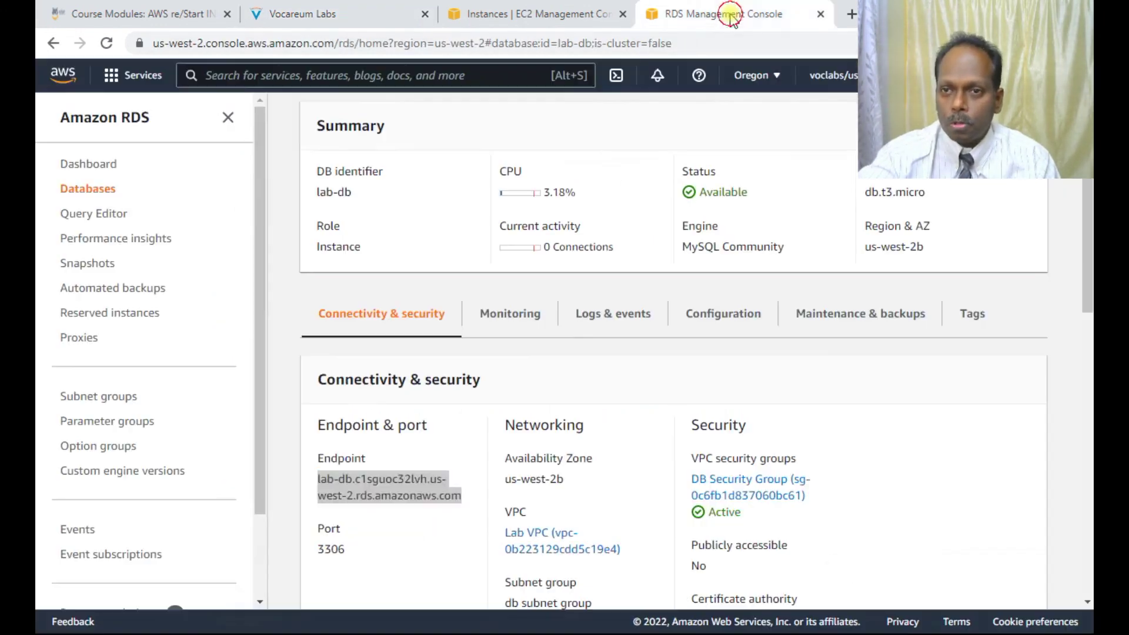
{"action": "left_click", "coordinate": [820, 14]}
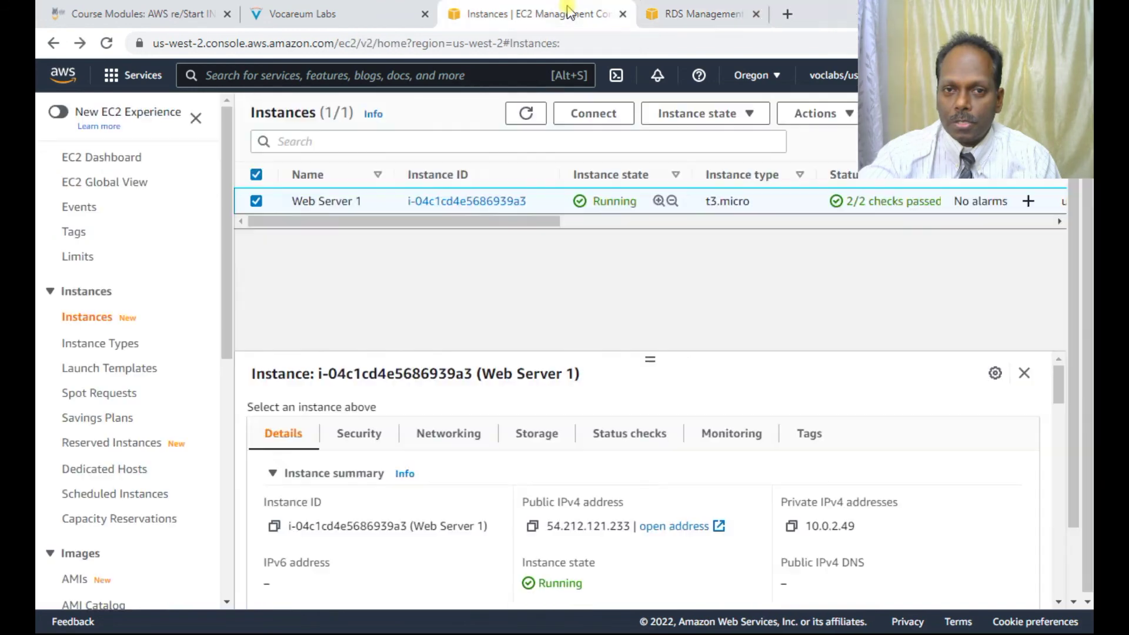
{"action": "left_click", "coordinate": [624, 15]}
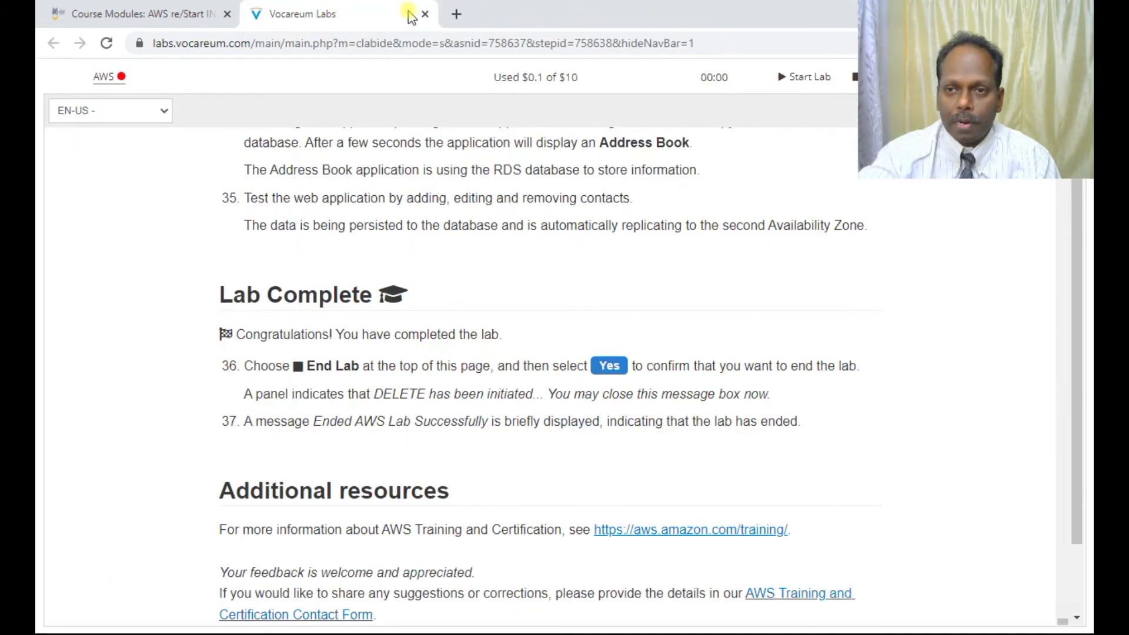